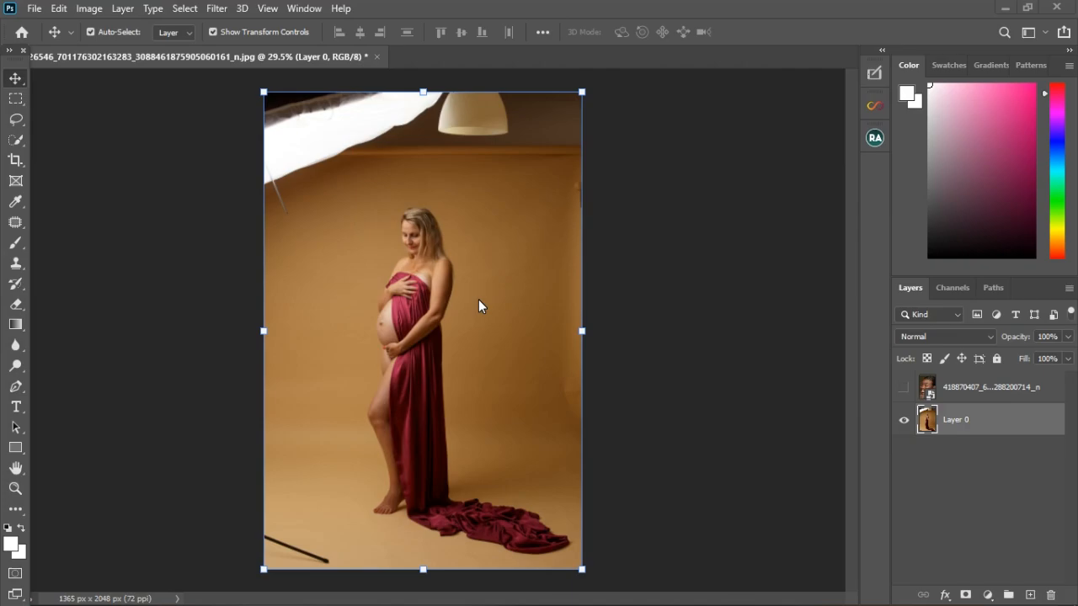
- Review the tool variants grouped under marquee, lasso, object/quick selection, crop, eyedropper and healing
{"action": "scroll", "coordinate": [440, 233], "scroll_direction": "down", "scroll_amount": 3}
{"action": "scroll", "coordinate": [349, 324], "scroll_direction": "up", "scroll_amount": 3}
{"action": "scroll", "coordinate": [349, 330], "scroll_direction": "up", "scroll_amount": 1}
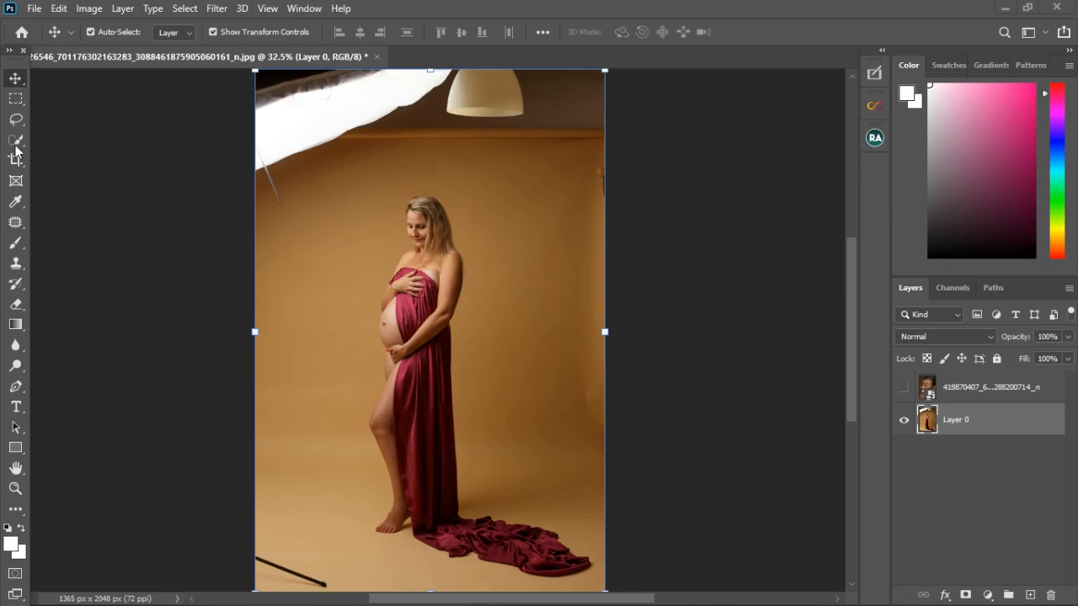
{"action": "left_click_drag", "start_coordinate": [16, 144], "coordinate": [81, 143]}
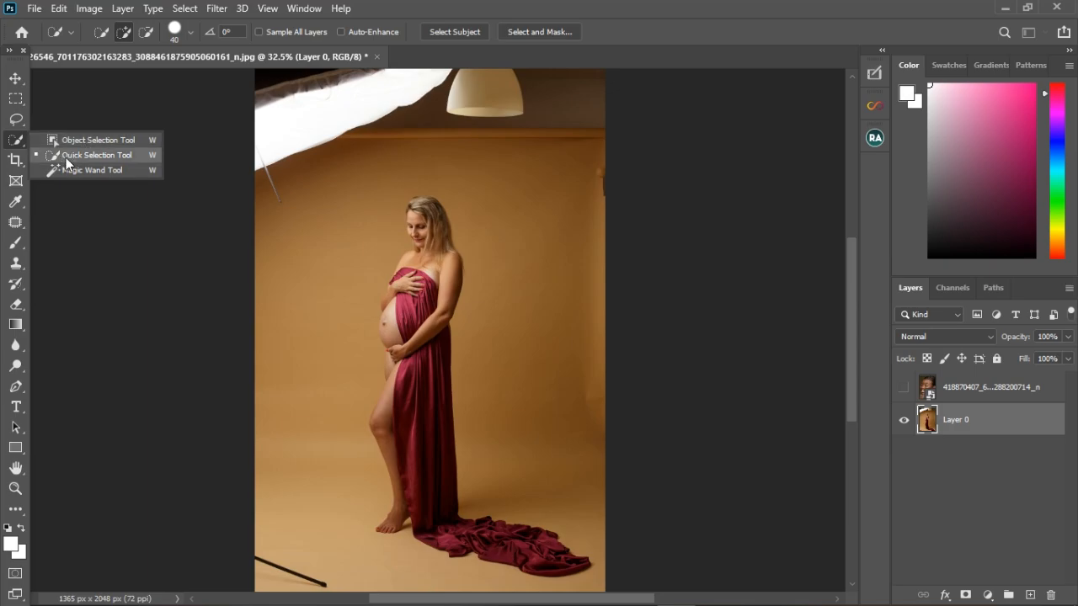
{"action": "left_click_drag", "start_coordinate": [16, 119], "coordinate": [74, 123]}
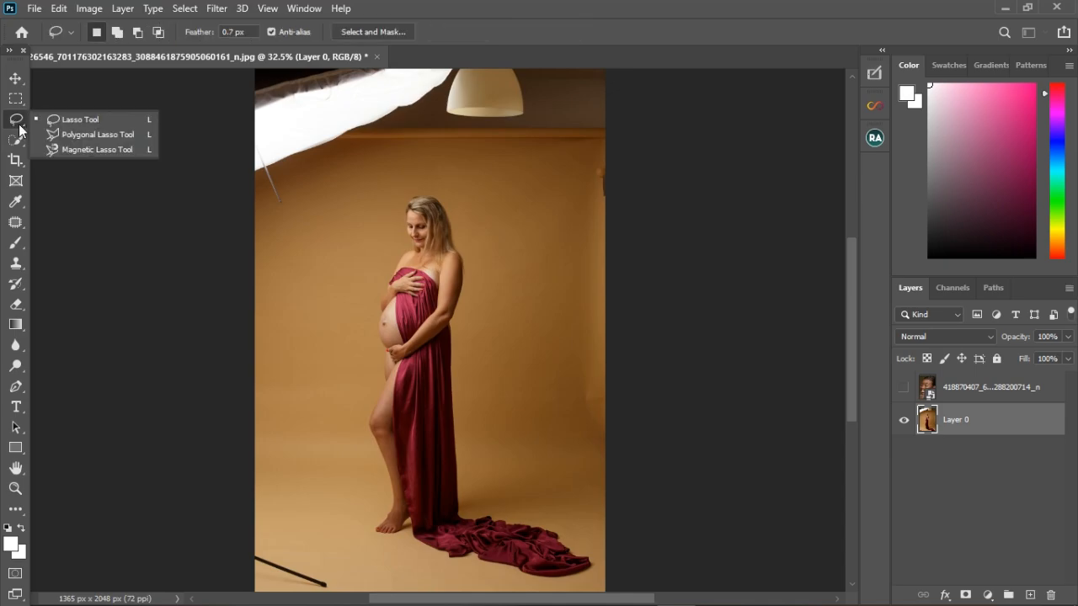
{"action": "left_click_drag", "start_coordinate": [15, 101], "coordinate": [67, 106]}
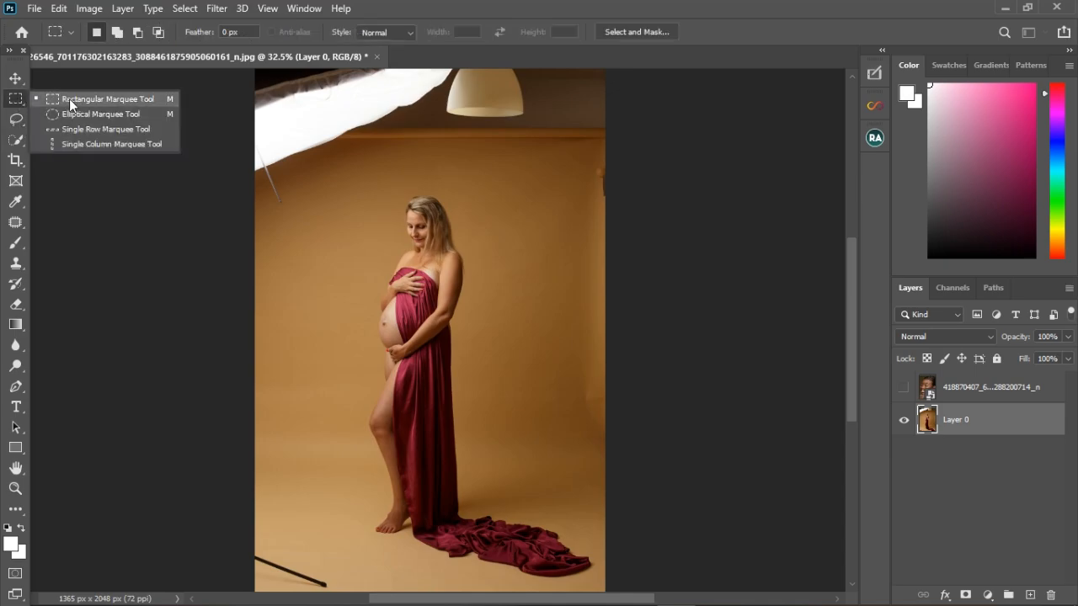
{"action": "left_click", "coordinate": [15, 123]}
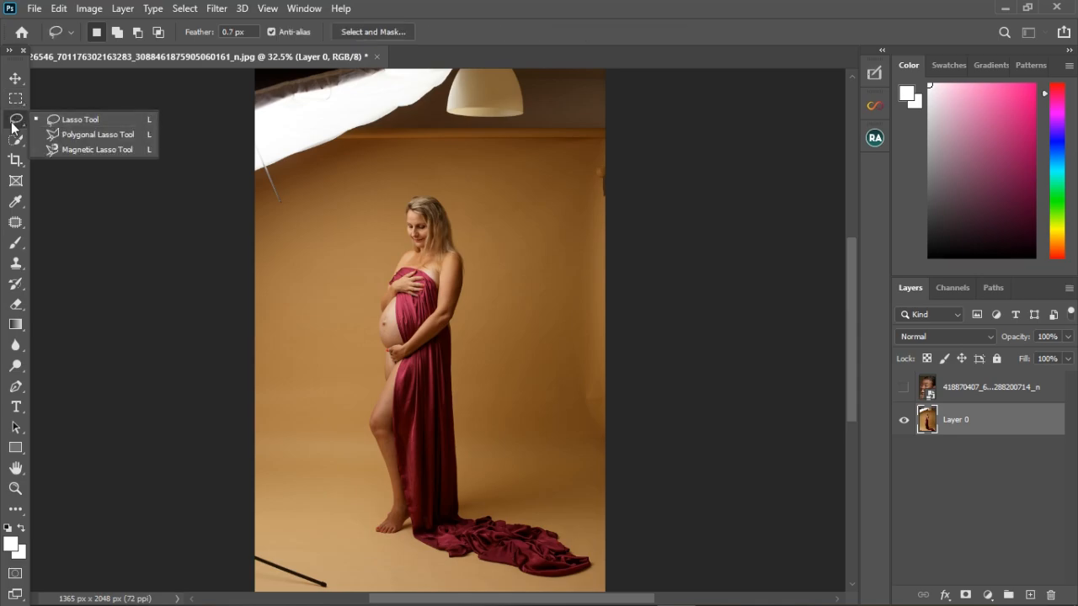
{"action": "left_click_drag", "start_coordinate": [13, 143], "coordinate": [57, 149]}
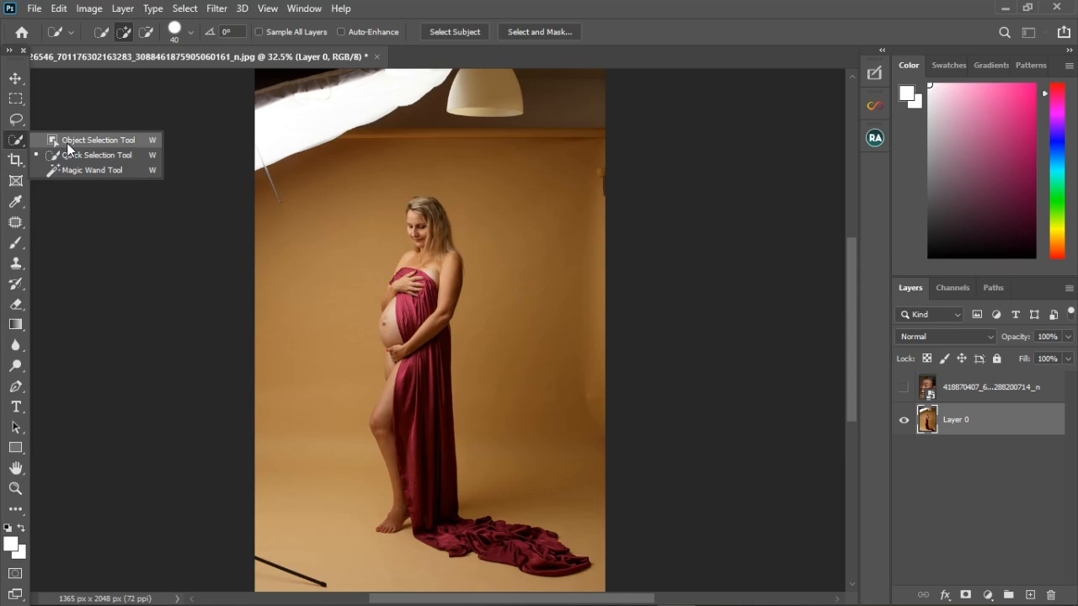
{"action": "left_click", "coordinate": [17, 164]}
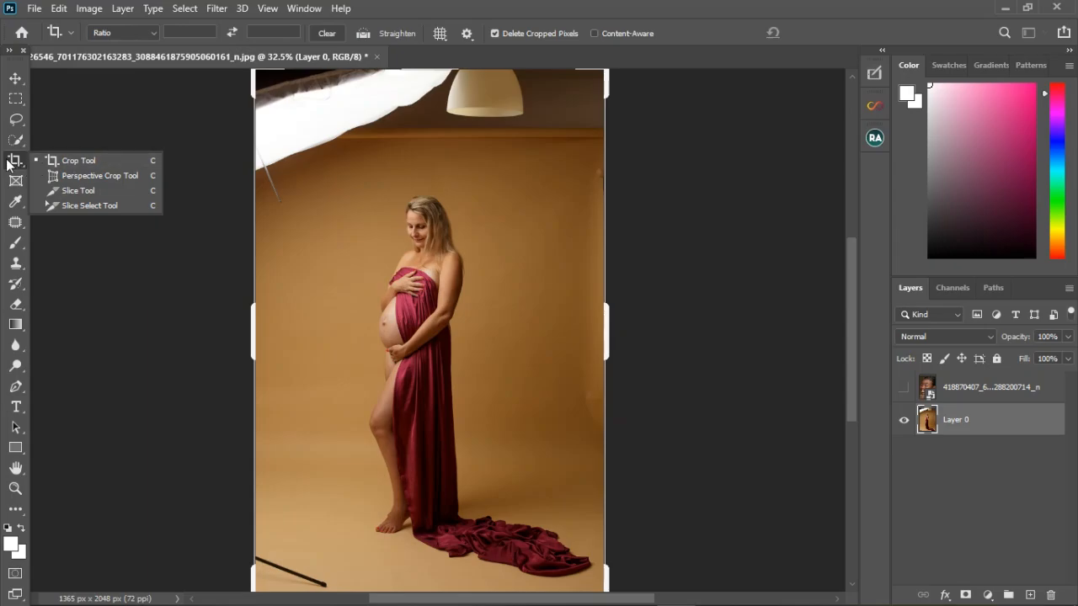
{"action": "left_click", "coordinate": [15, 201]}
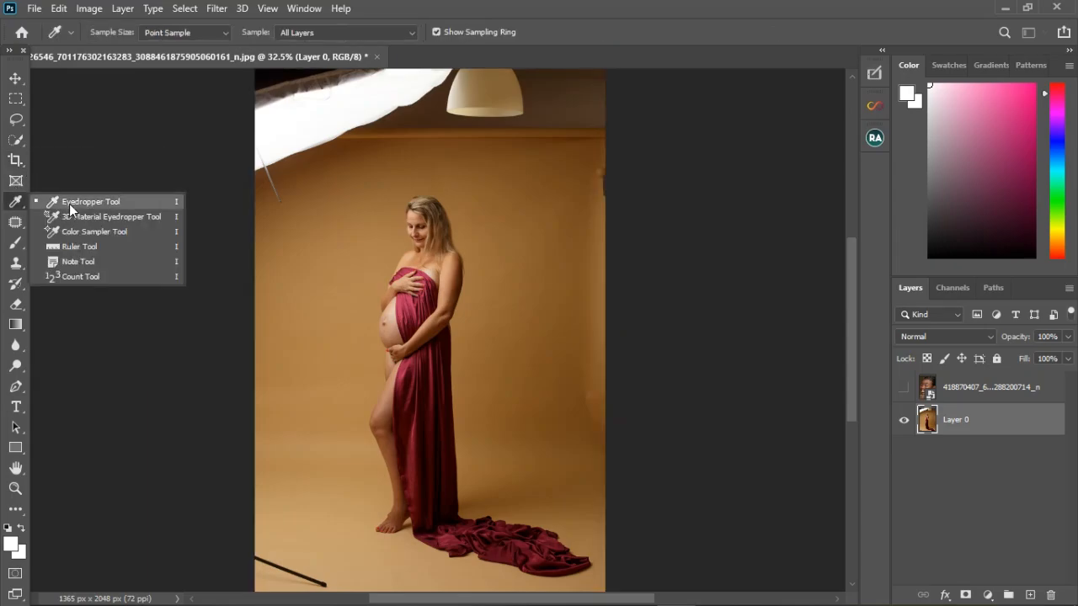
{"action": "left_click", "coordinate": [15, 221]}
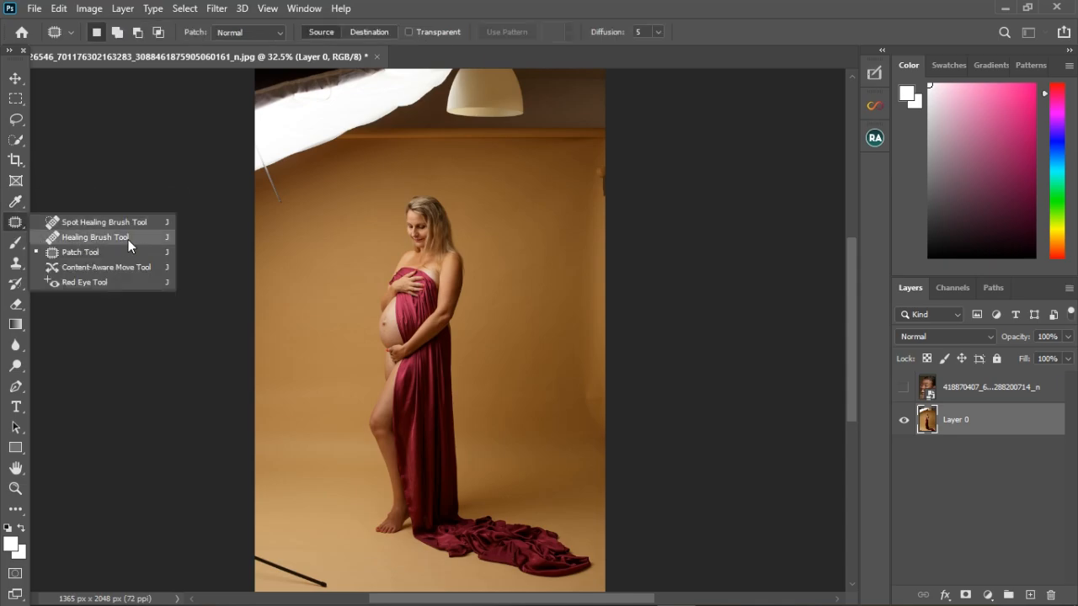
- Review the tool variants grouped under brush, clone stamp, gradient, blur and pen
{"action": "left_click", "coordinate": [15, 244]}
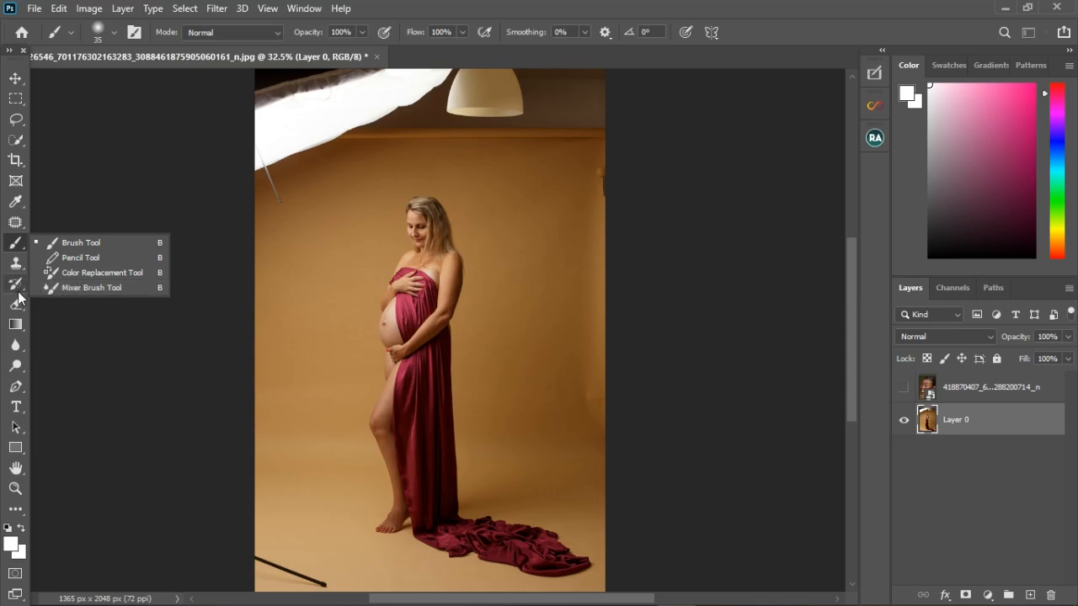
{"action": "right_click", "coordinate": [16, 281]}
{"action": "right_click", "coordinate": [14, 265]}
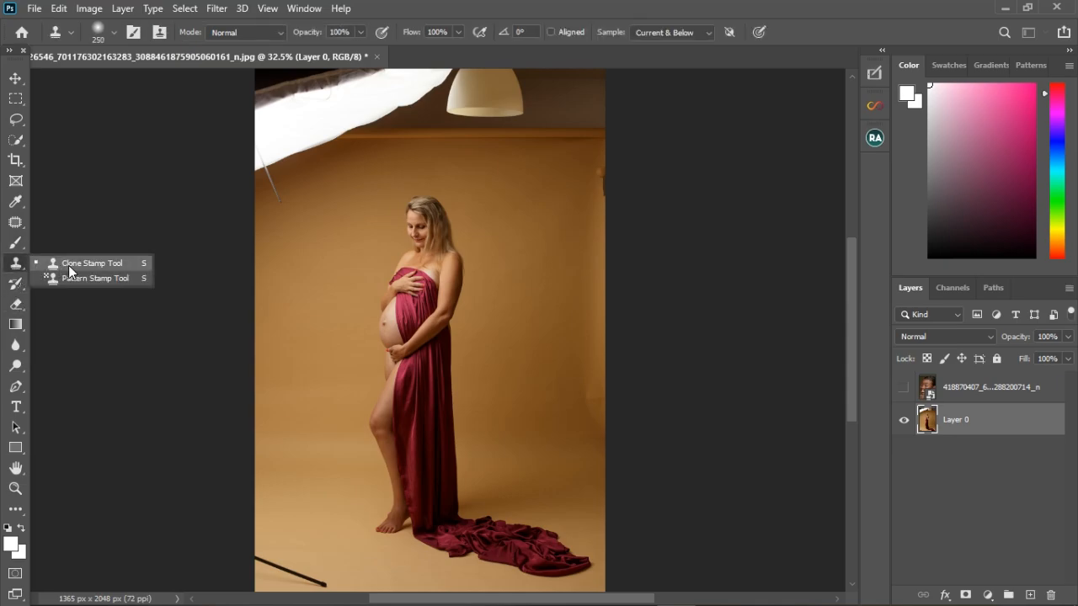
{"action": "right_click", "coordinate": [13, 269]}
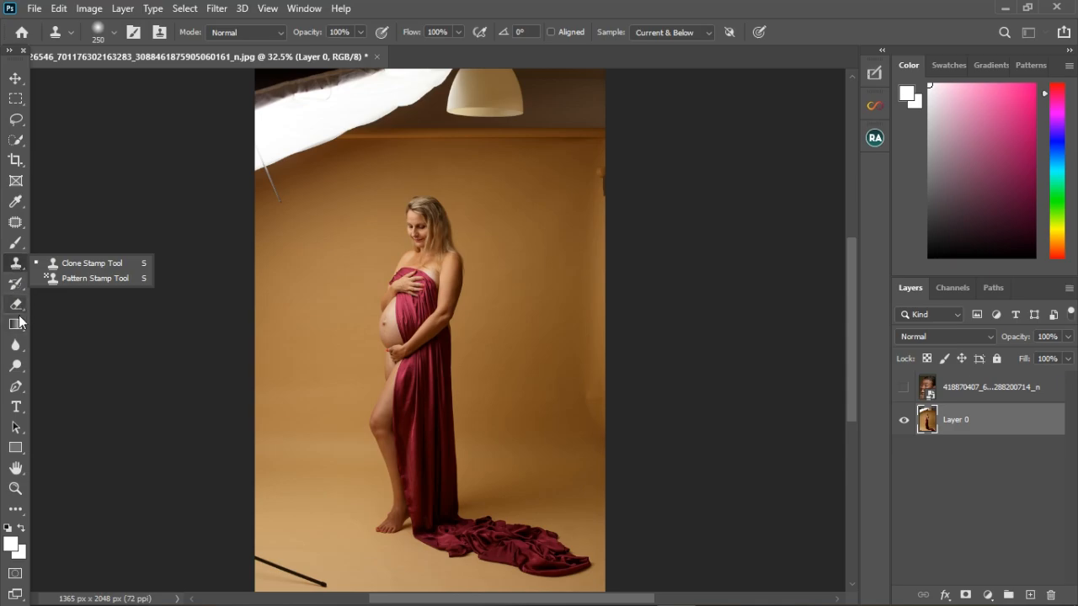
{"action": "left_click", "coordinate": [17, 325]}
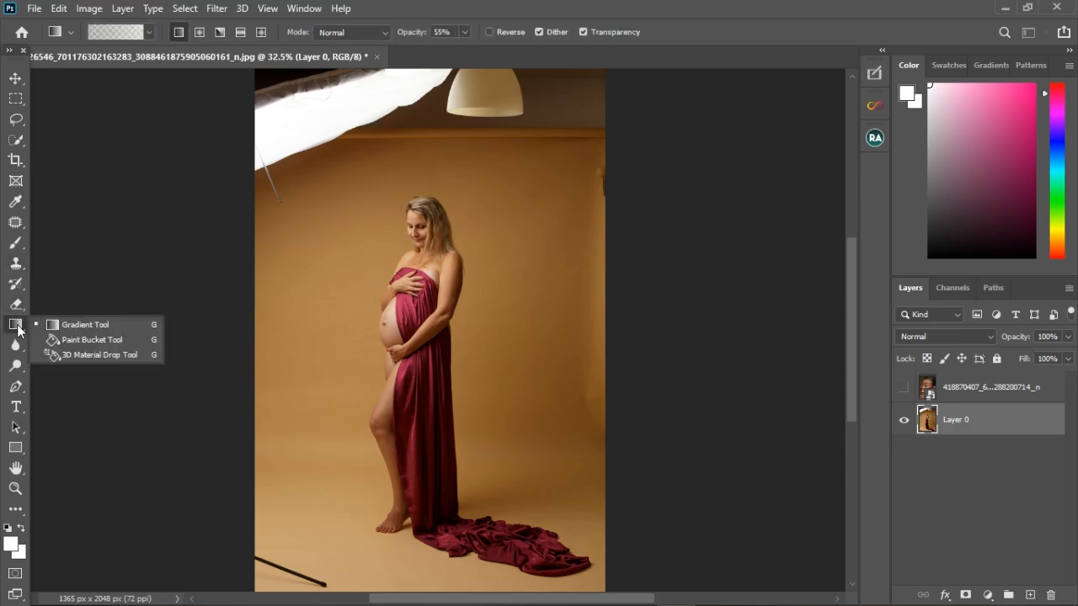
{"action": "left_click", "coordinate": [15, 346]}
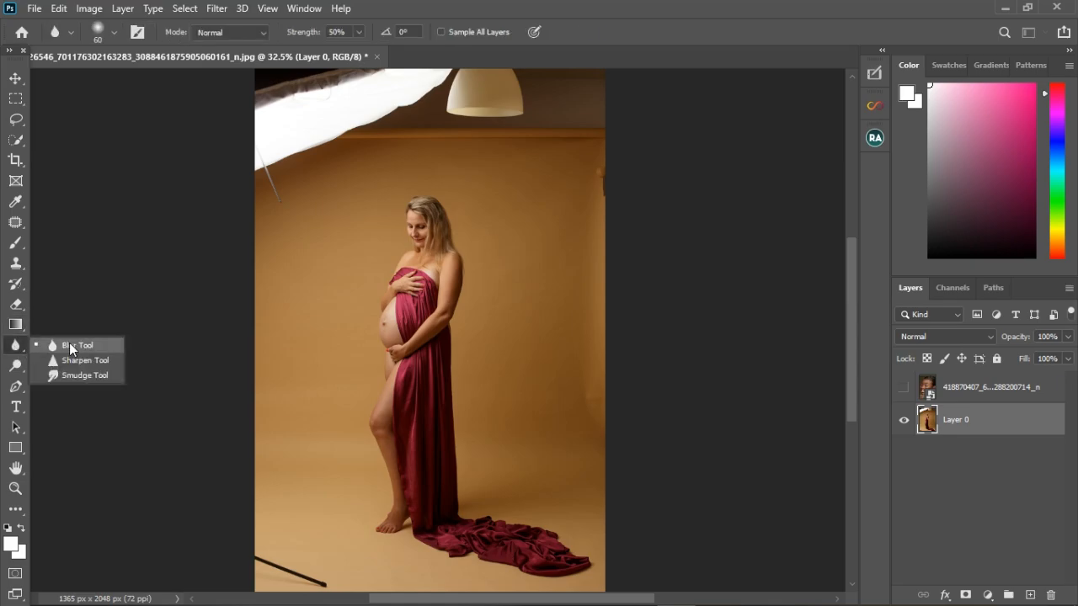
{"action": "left_click", "coordinate": [22, 346]}
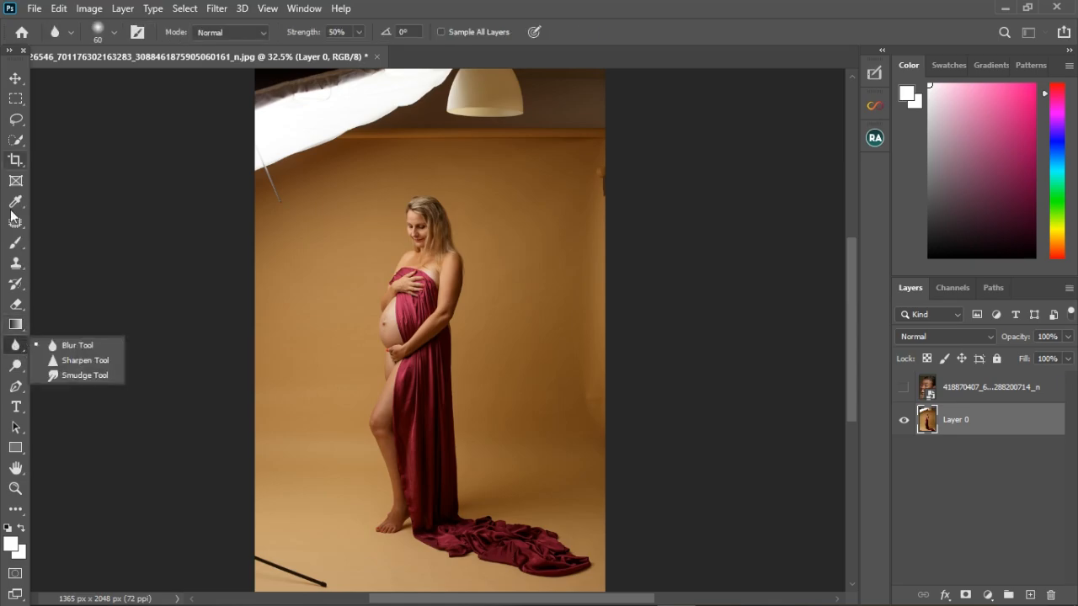
{"action": "left_click", "coordinate": [17, 388]}
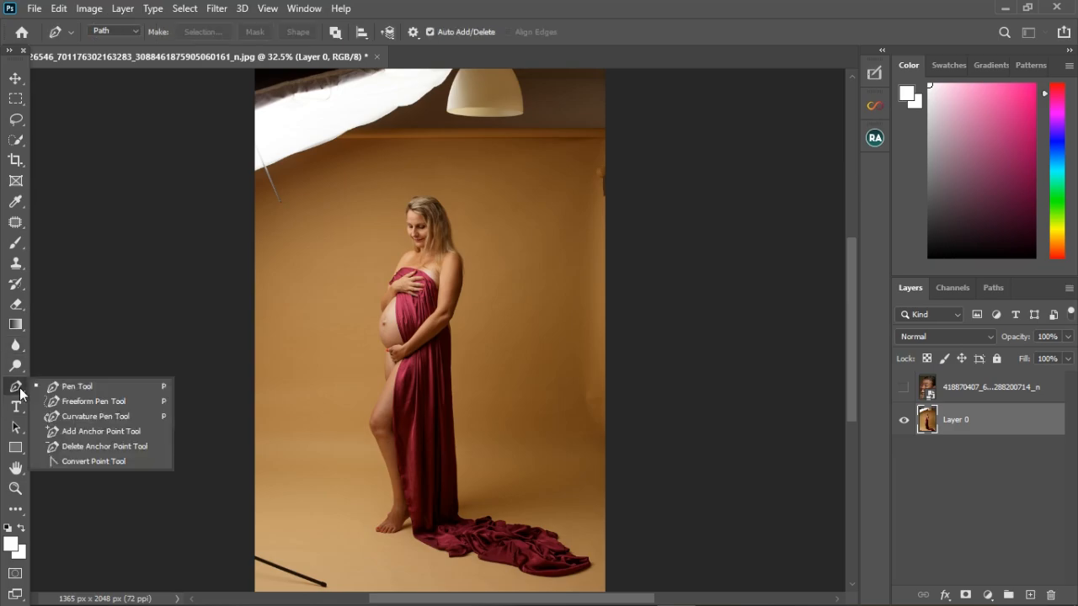
- Revisit the brush, stamp, lasso, object selection, eyedropper, crop and healing tool groups
{"action": "left_click", "coordinate": [16, 242]}
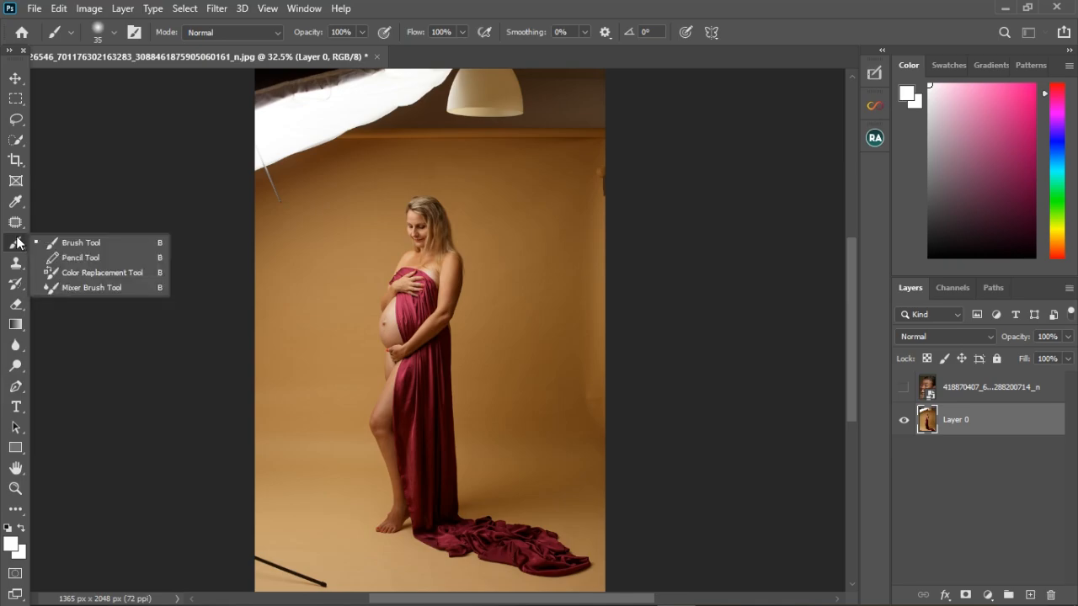
{"action": "left_click", "coordinate": [16, 263]}
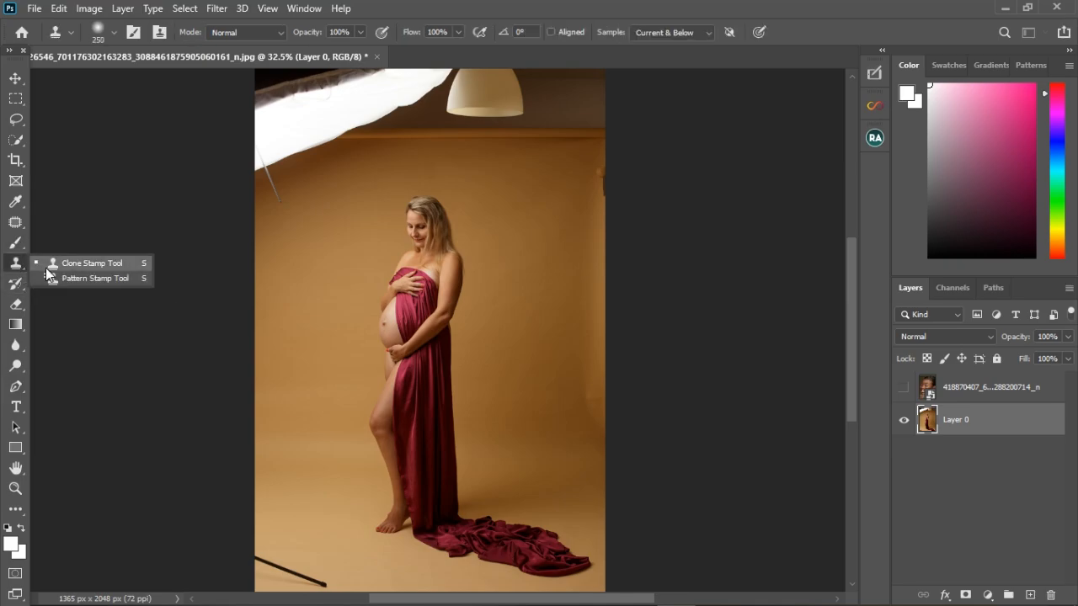
{"action": "left_click", "coordinate": [16, 119]}
{"action": "left_click", "coordinate": [93, 118]}
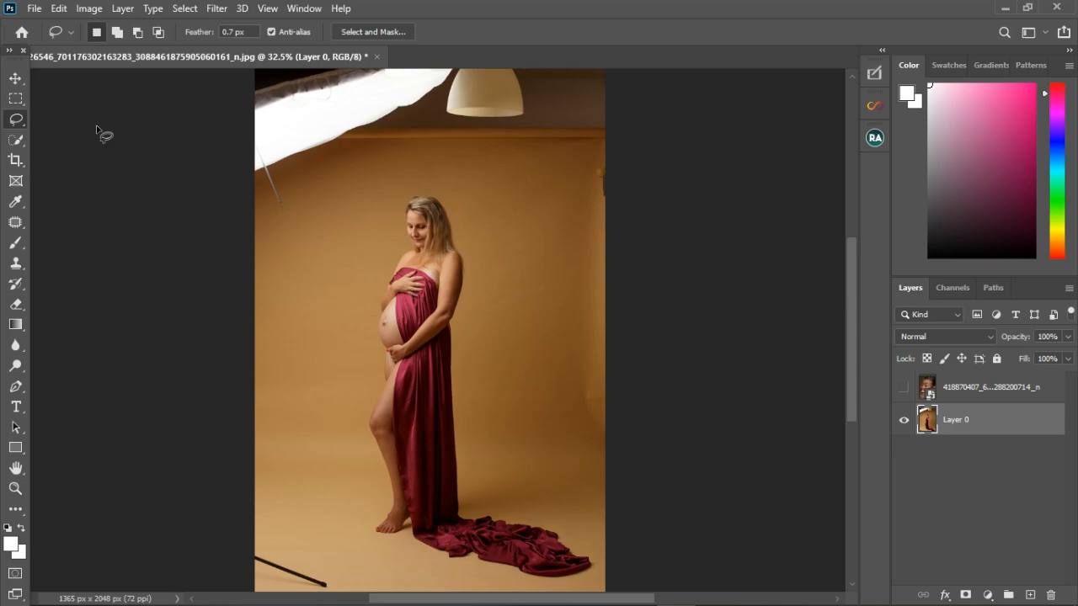
{"action": "left_click", "coordinate": [16, 139]}
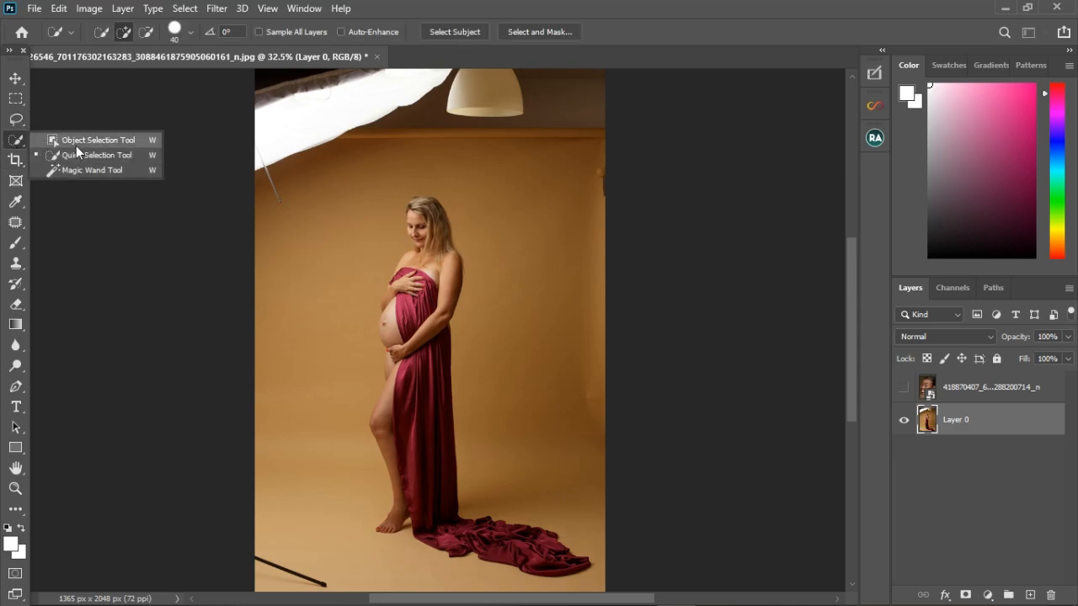
{"action": "left_click", "coordinate": [16, 145]}
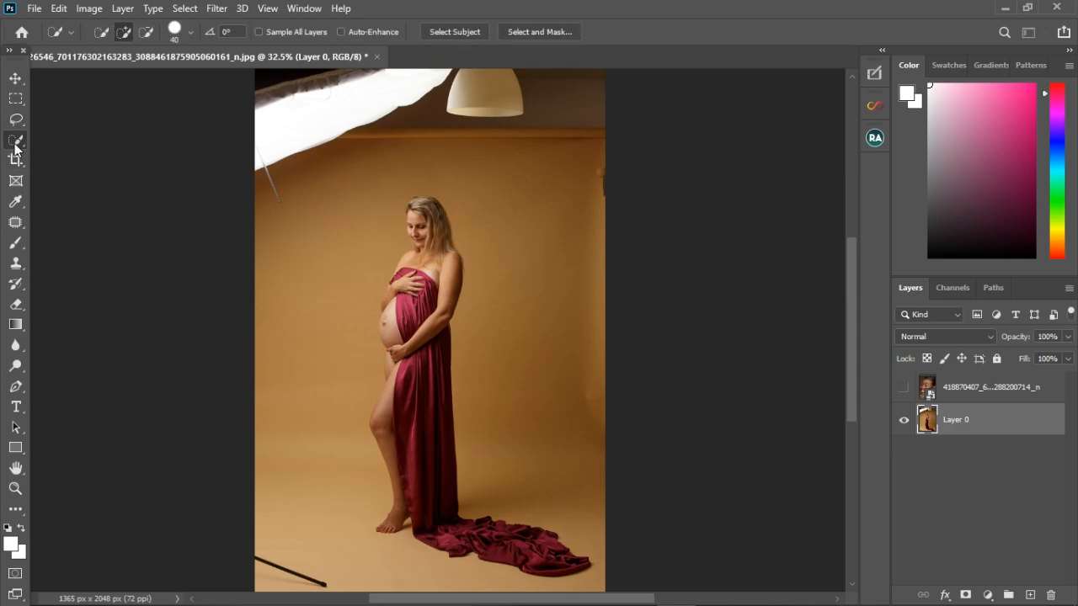
{"action": "left_click", "coordinate": [20, 204]}
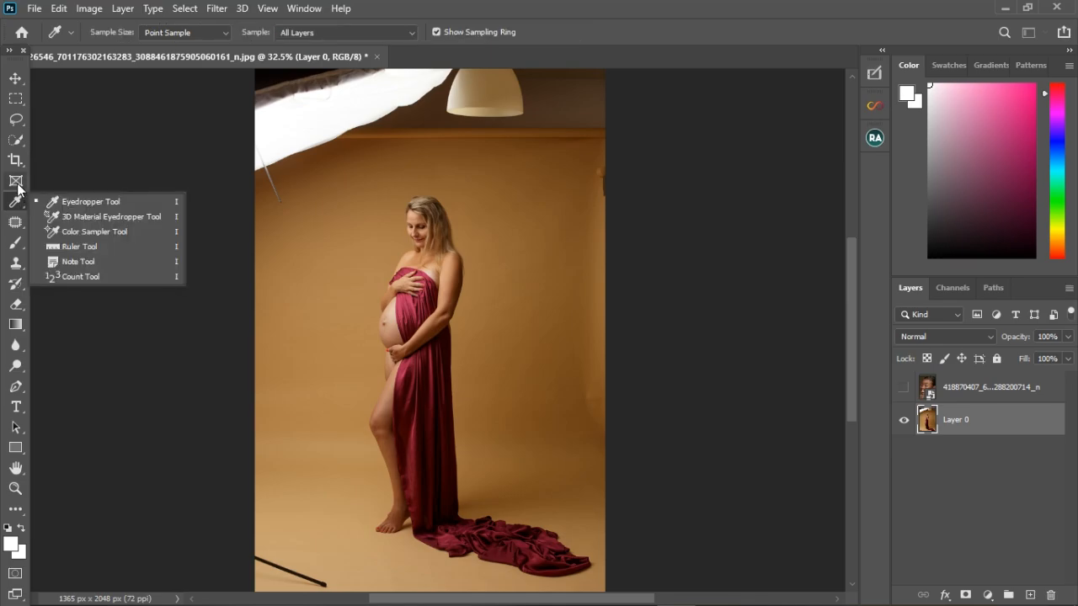
{"action": "left_click", "coordinate": [16, 160]}
{"action": "left_click", "coordinate": [16, 222]}
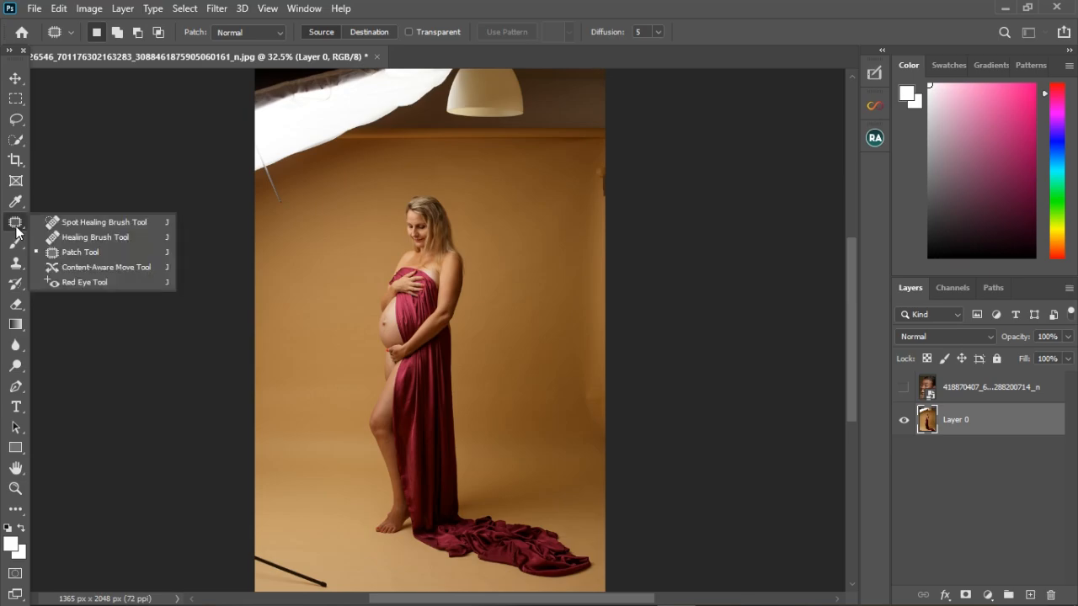
- Outline the woman and her trailing red drape on Layer 0 with a freehand Lasso selection
{"action": "left_click", "coordinate": [15, 120]}
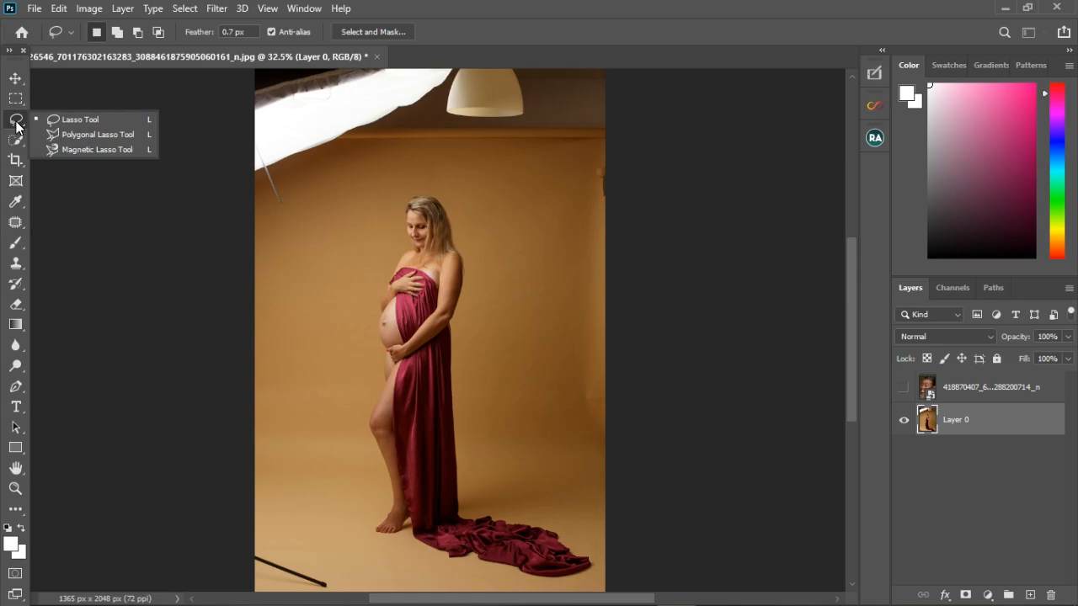
{"action": "left_click", "coordinate": [67, 120]}
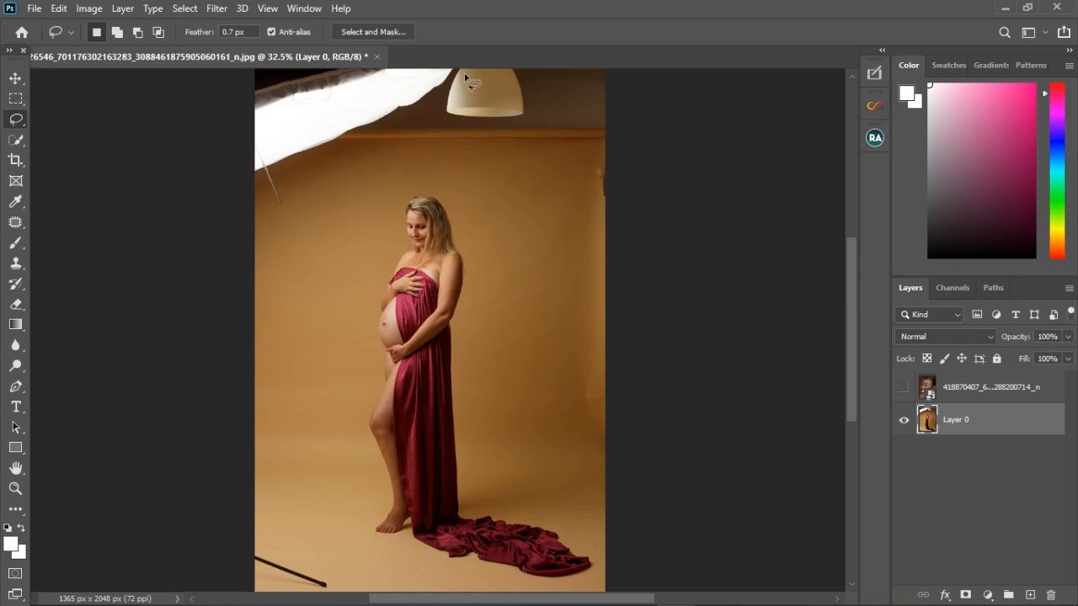
{"action": "mouse_move", "coordinate": [462, 68]}
{"action": "left_mouse_down"}
{"action": "mouse_move", "coordinate": [441, 97]}
{"action": "mouse_move", "coordinate": [474, 65]}
{"action": "mouse_move", "coordinate": [442, 135]}
{"action": "mouse_move", "coordinate": [541, 138]}
{"action": "mouse_move", "coordinate": [536, 81]}
{"action": "mouse_move", "coordinate": [471, 60]}
{"action": "mouse_move", "coordinate": [451, 128]}
{"action": "left_mouse_up"}
{"action": "mouse_move", "coordinate": [362, 504]}
{"action": "left_mouse_down"}
{"action": "mouse_move", "coordinate": [379, 493]}
{"action": "mouse_move", "coordinate": [363, 366]}
{"action": "mouse_move", "coordinate": [387, 254]}
{"action": "left_mouse_up"}
{"action": "mouse_move", "coordinate": [415, 199]}
{"action": "left_mouse_down"}
{"action": "mouse_move", "coordinate": [452, 219]}
{"action": "mouse_move", "coordinate": [469, 260]}
{"action": "mouse_move", "coordinate": [473, 460]}
{"action": "mouse_move", "coordinate": [490, 496]}
{"action": "mouse_move", "coordinate": [580, 541]}
{"action": "mouse_move", "coordinate": [597, 562]}
{"action": "mouse_move", "coordinate": [576, 584]}
{"action": "mouse_move", "coordinate": [492, 570]}
{"action": "mouse_move", "coordinate": [362, 515]}
{"action": "left_mouse_up"}
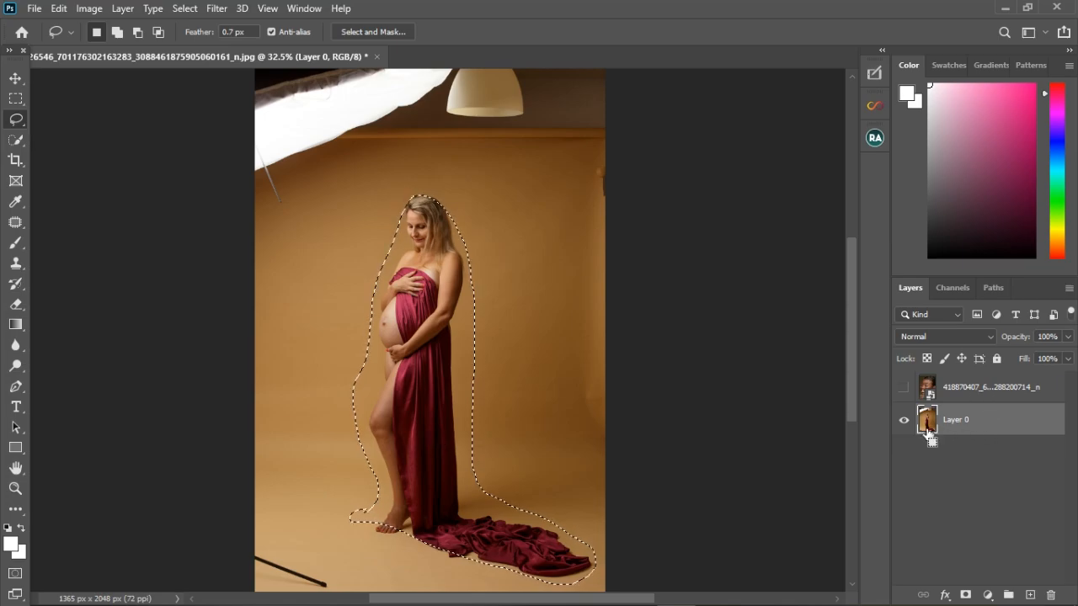
- Cut the lasso-selected woman out of Layer 0 and undo the cut
{"action": "left_click", "coordinate": [15, 78]}
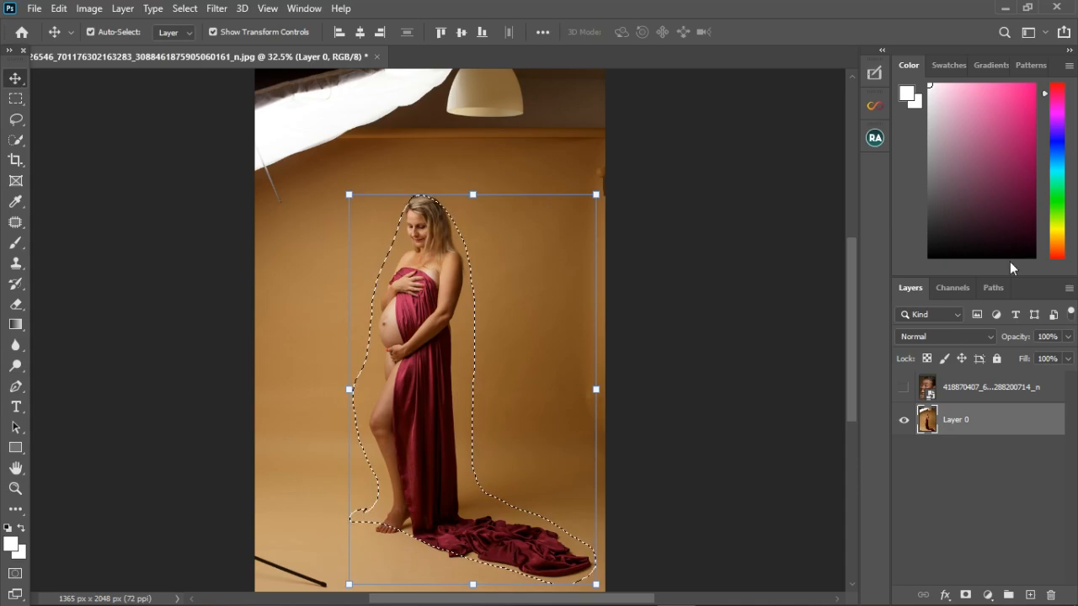
{"action": "left_click", "coordinate": [59, 10]}
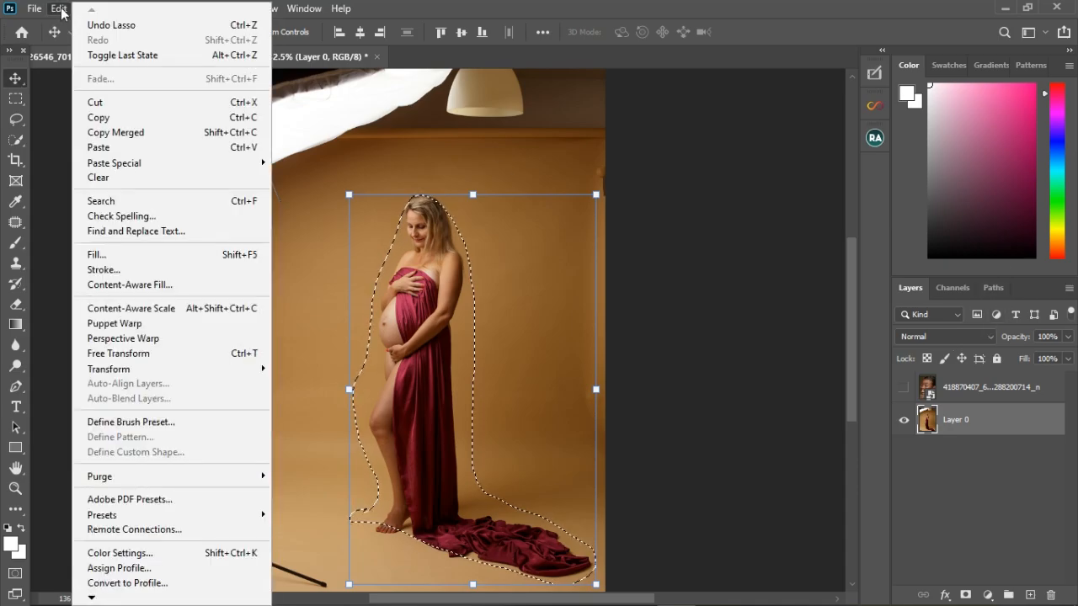
{"action": "left_click", "coordinate": [82, 102]}
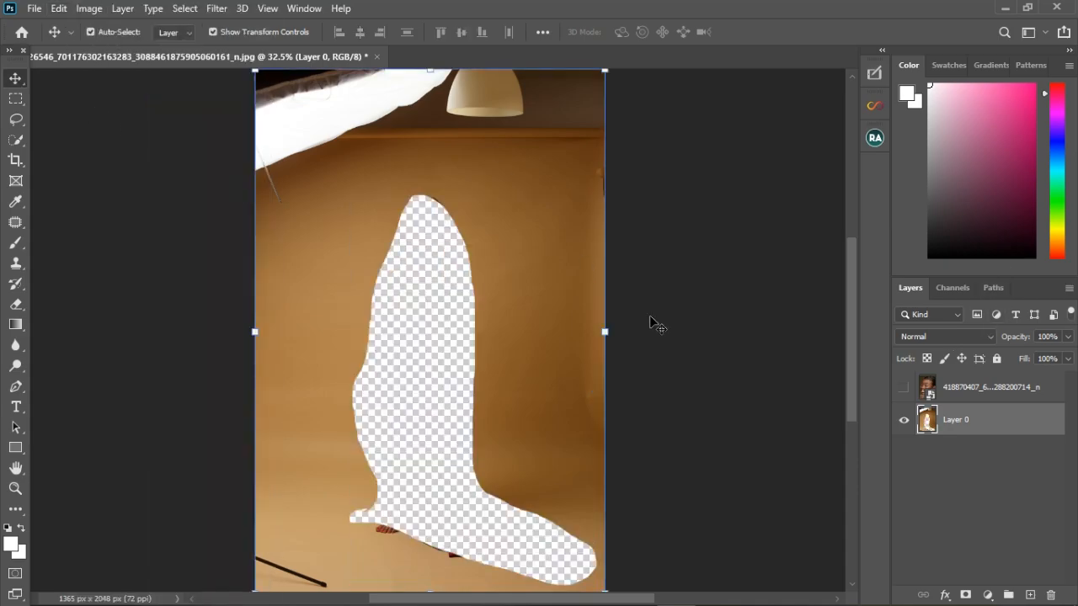
{"action": "key", "text": "ctrl"}
{"action": "key", "text": "ctrl+z"}
{"action": "key", "text": "ctrl+z"}
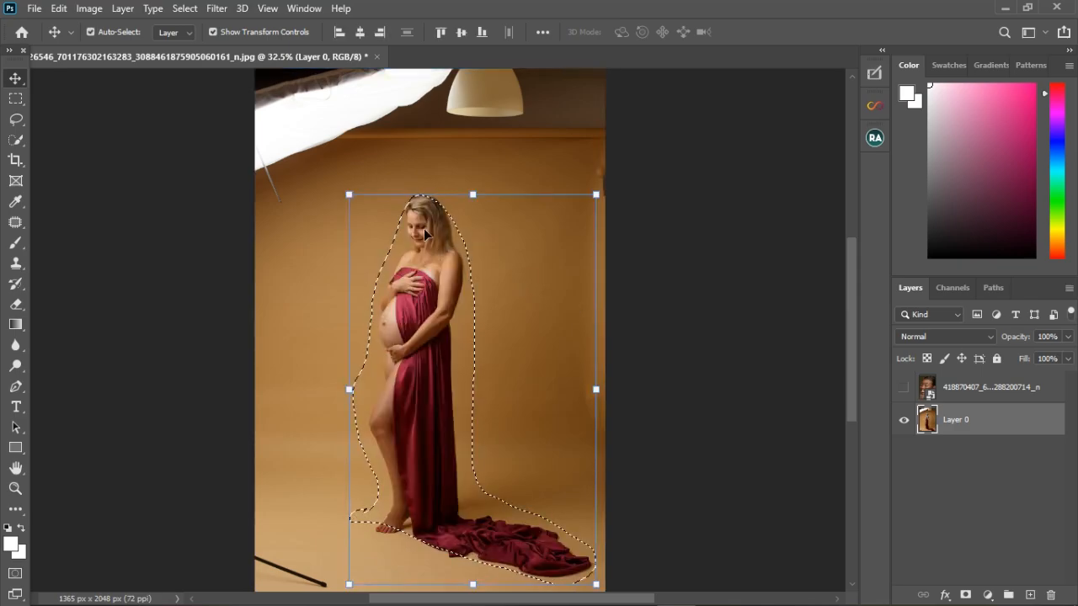
- Deselect the woman's outline and select the black pole in the photo's lower-left corner with the Object Selection Tool in Rectangle mode
{"action": "left_click", "coordinate": [21, 140]}
{"action": "left_click", "coordinate": [20, 141]}
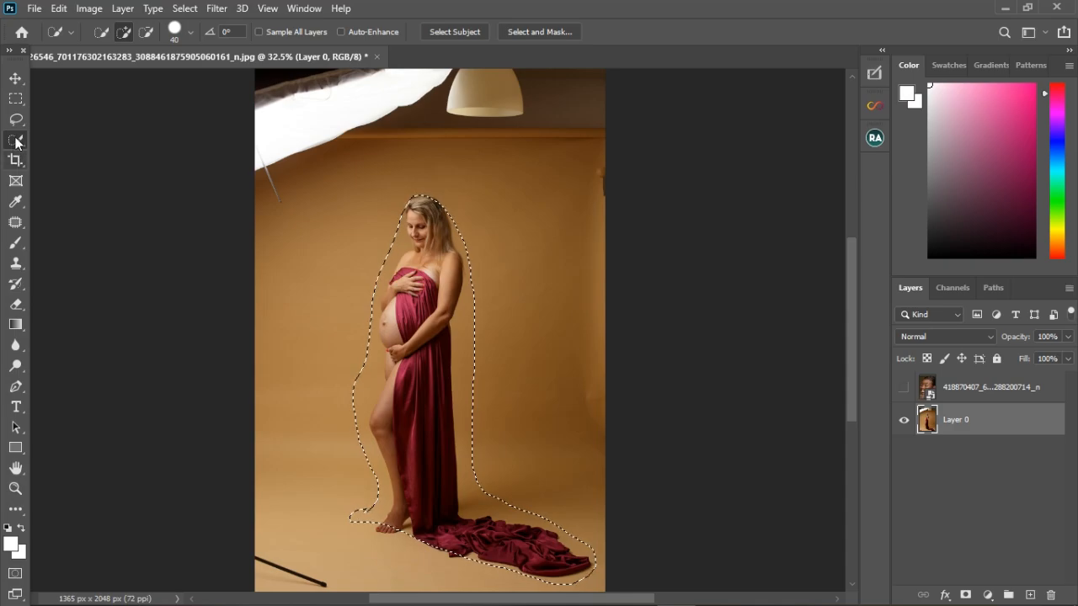
{"action": "left_click", "coordinate": [21, 142]}
{"action": "left_click", "coordinate": [69, 143]}
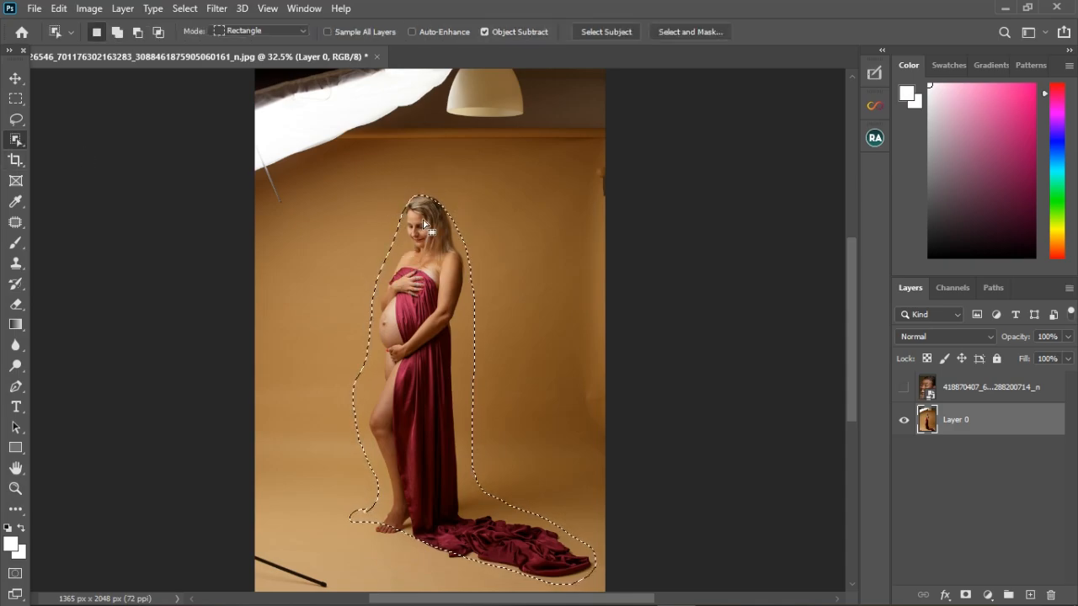
{"action": "key", "text": "ctrl+d"}
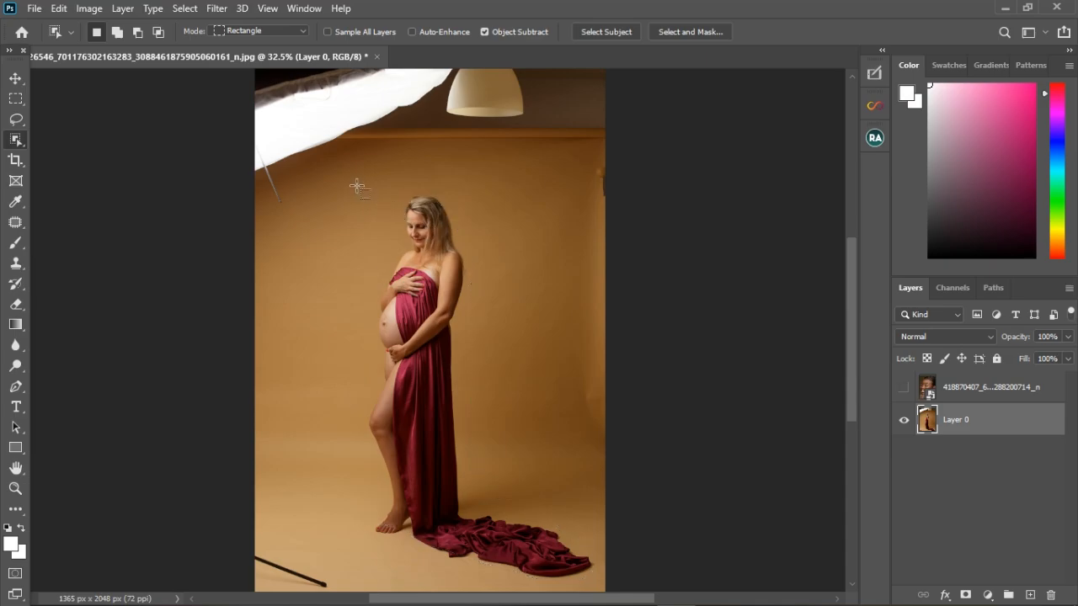
{"action": "key", "text": "ctrl+minus"}
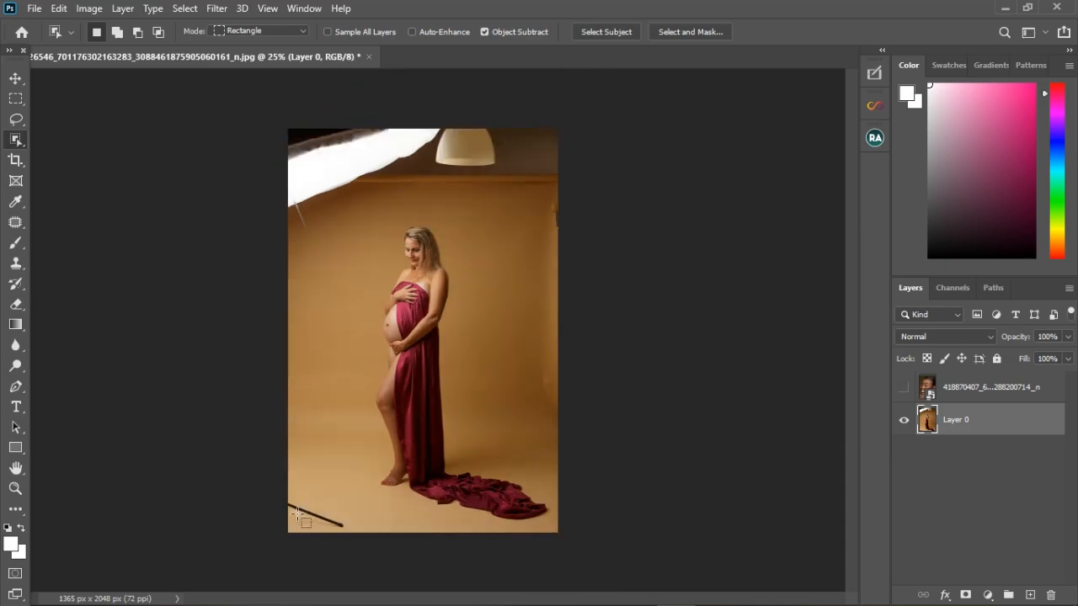
{"action": "left_click_drag", "start_coordinate": [295, 496], "coordinate": [343, 558]}
{"action": "scroll", "coordinate": [332, 535], "scroll_direction": "up", "scroll_amount": 3}
{"action": "scroll", "coordinate": [308, 564], "scroll_direction": "up", "scroll_amount": 1}
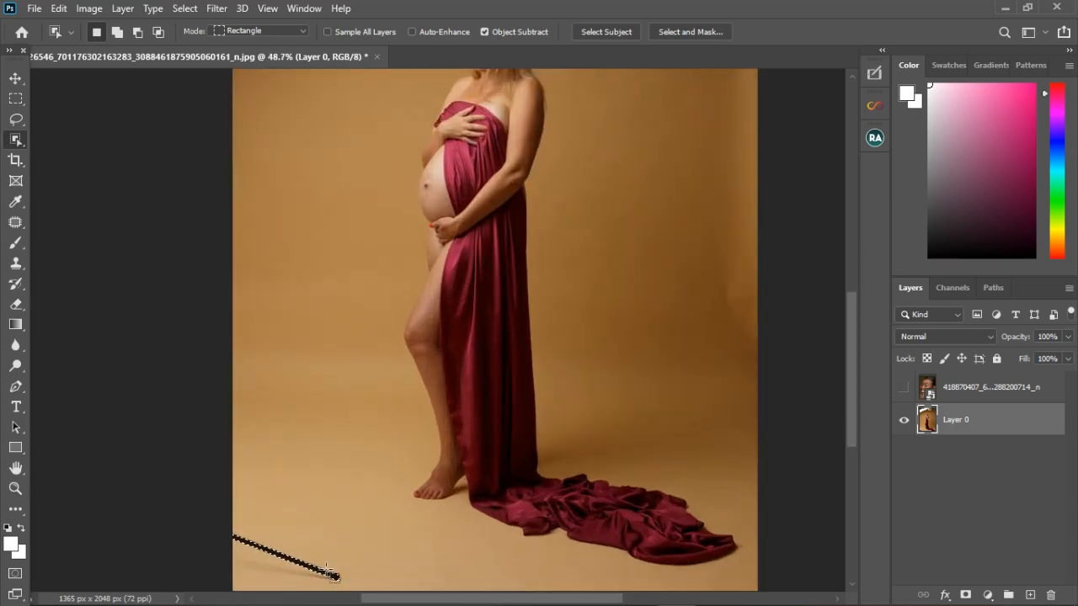
{"action": "scroll", "coordinate": [333, 559], "scroll_direction": "down", "scroll_amount": 2}
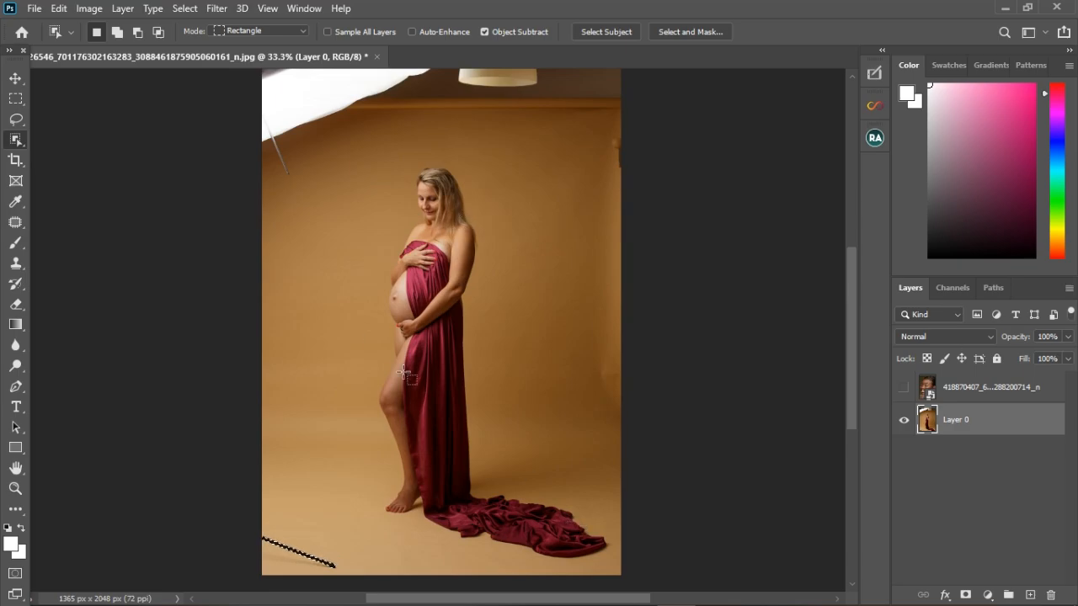
{"action": "right_click", "coordinate": [14, 141]}
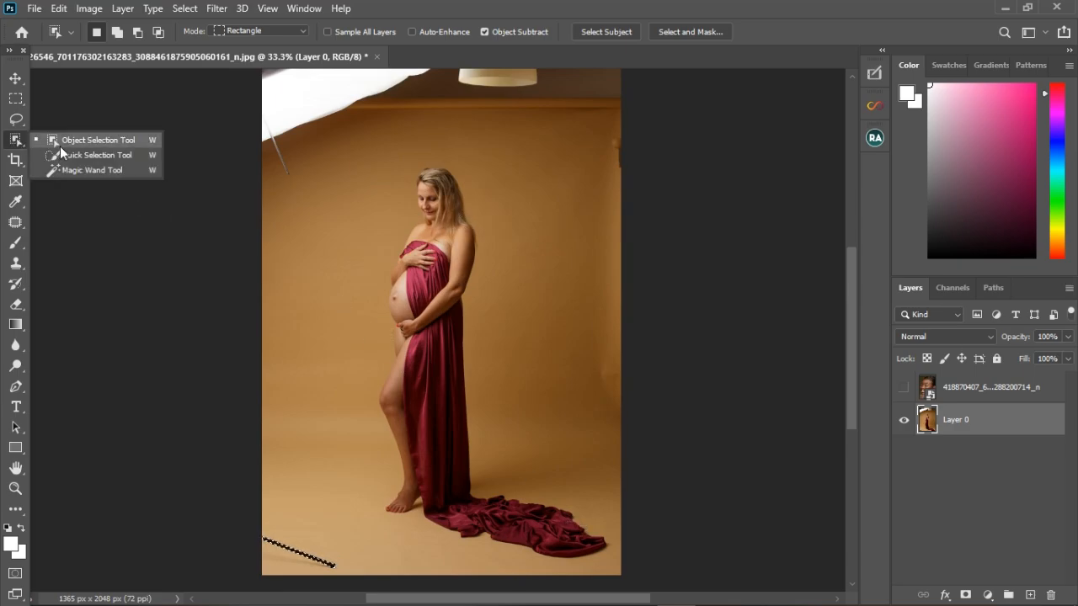
{"action": "right_click", "coordinate": [15, 119]}
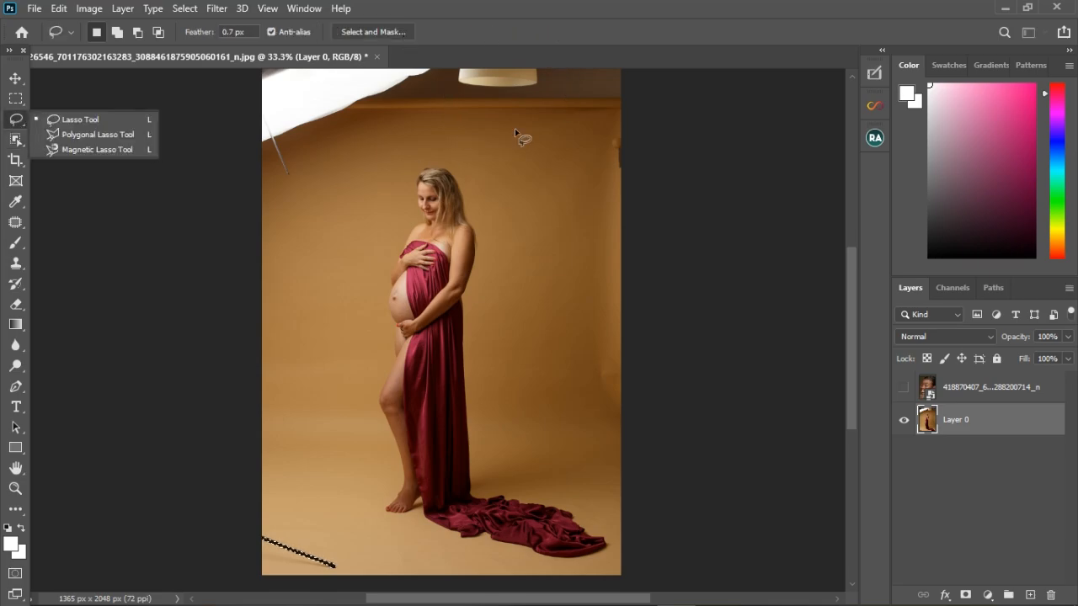
{"action": "left_click", "coordinate": [15, 124]}
- Clear the selection around the black pole and leave the Crop tool for the Move tool
{"action": "left_click", "coordinate": [16, 161]}
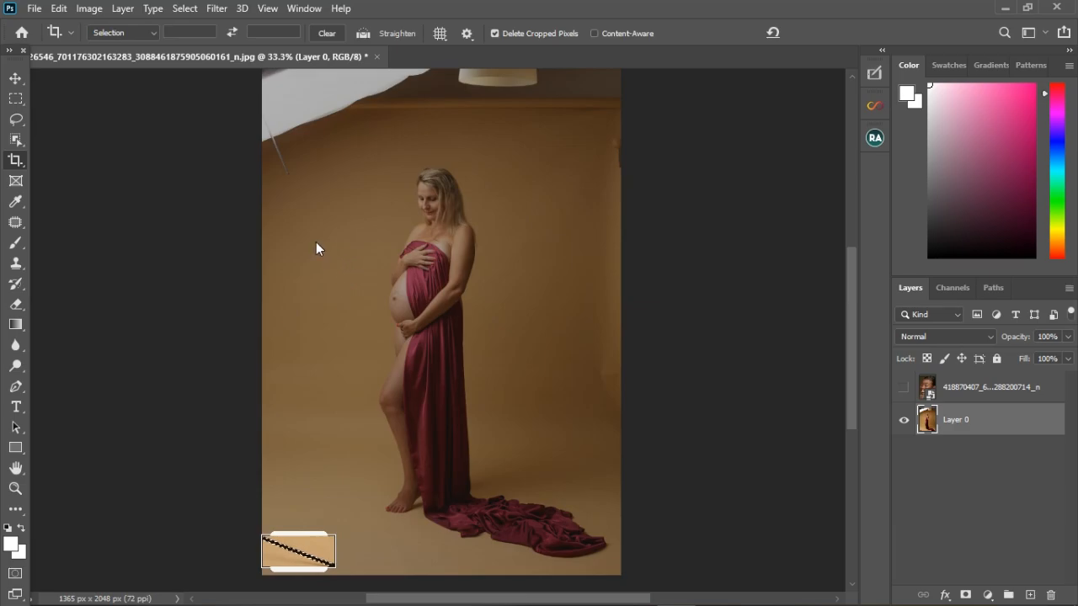
{"action": "key", "text": "ctrl+minus"}
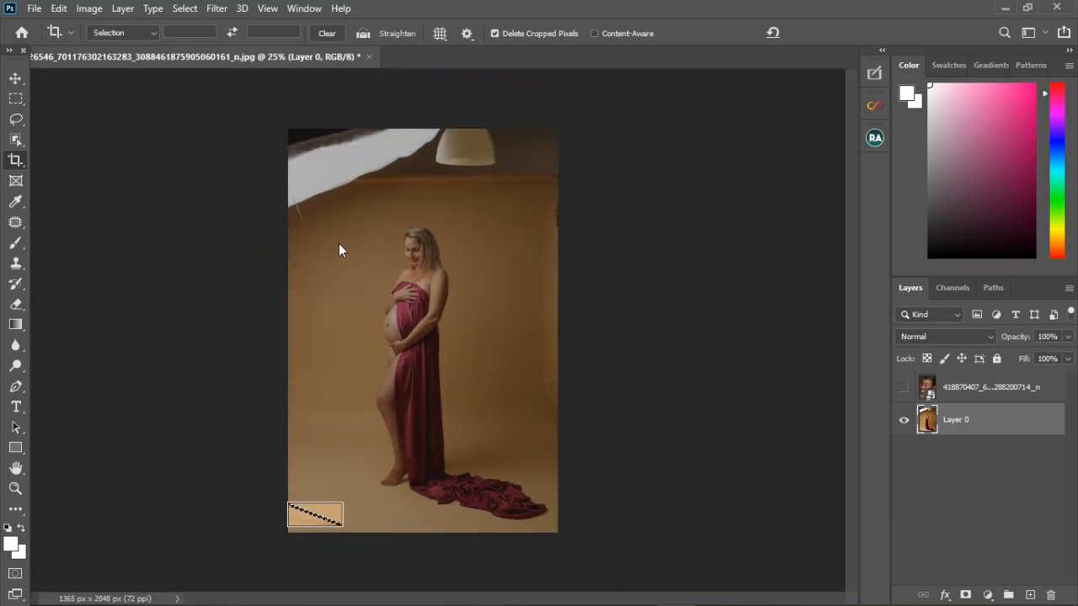
{"action": "left_click", "coordinate": [15, 77]}
{"action": "key", "text": "ctrl+d"}
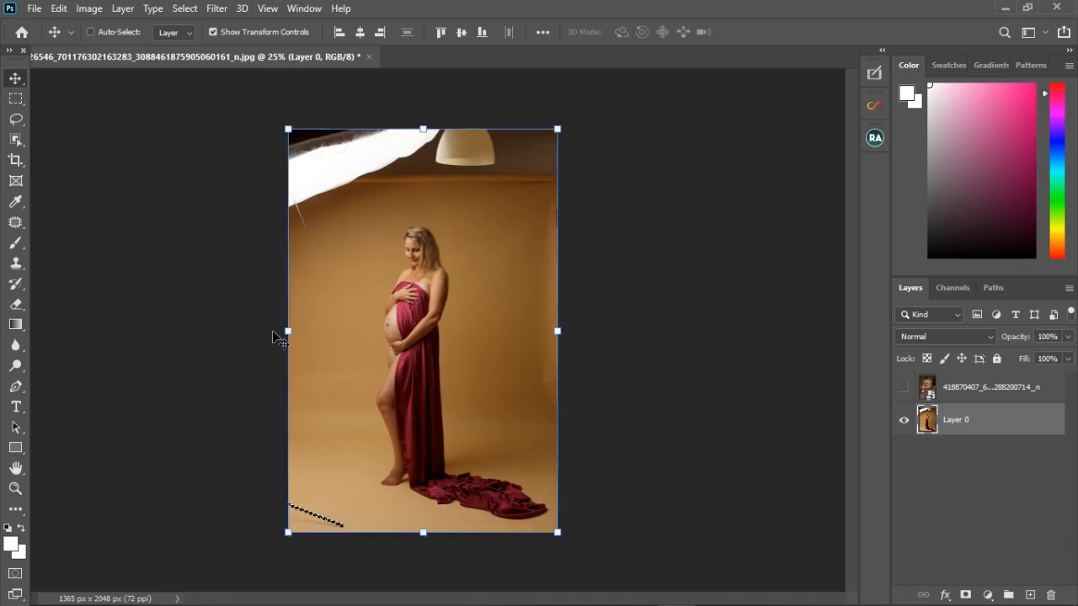
{"action": "left_click", "coordinate": [15, 160]}
{"action": "mouse_move", "coordinate": [291, 345]}
{"action": "left_mouse_down"}
{"action": "mouse_move", "coordinate": [433, 344]}
{"action": "mouse_move", "coordinate": [280, 351]}
{"action": "mouse_move", "coordinate": [296, 352]}
{"action": "left_mouse_up"}
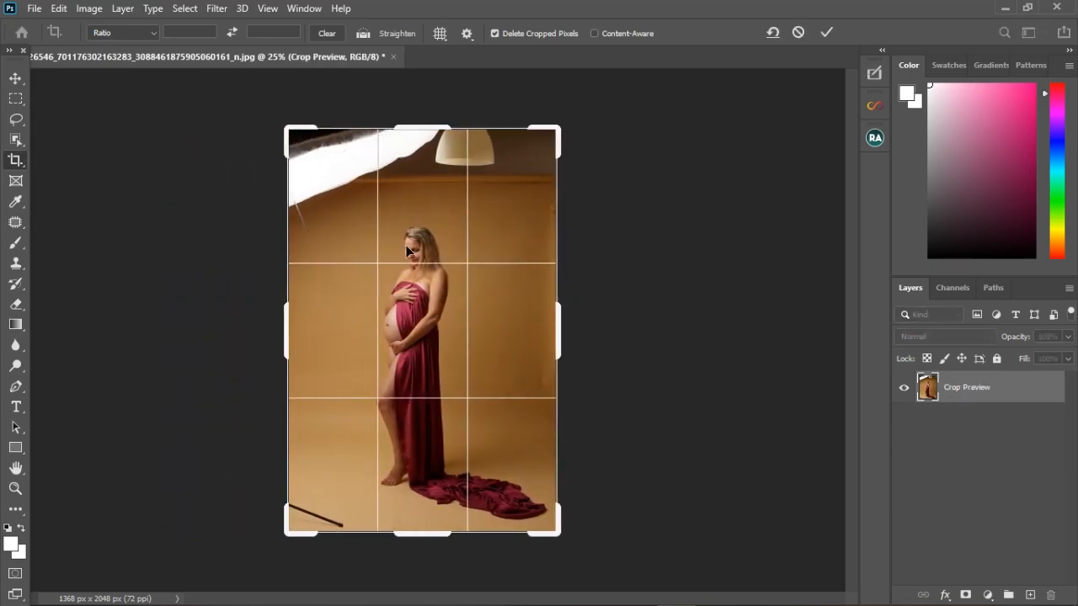
{"action": "left_click", "coordinate": [14, 79]}
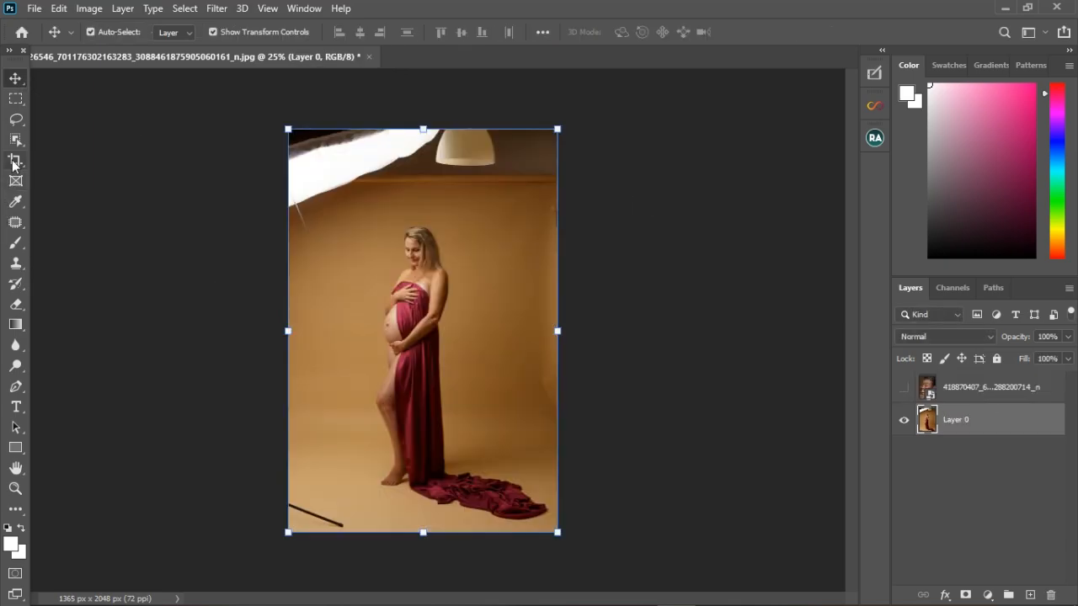
- Activate the Eyedropper tool and add an empty layer above Layer 0
{"action": "left_click", "coordinate": [16, 202]}
{"action": "left_click", "coordinate": [47, 203]}
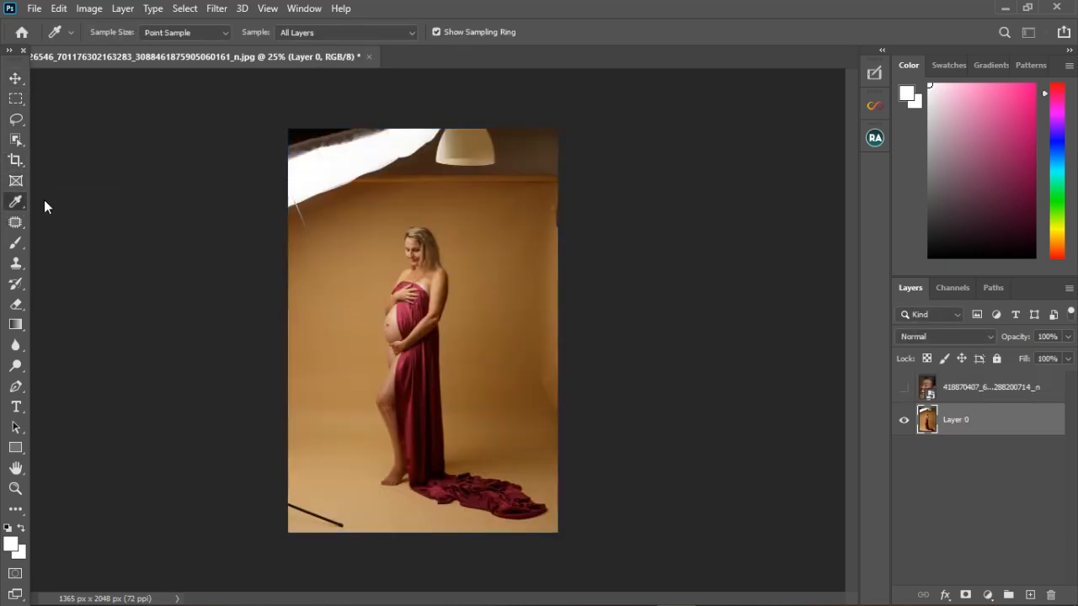
{"action": "scroll", "coordinate": [486, 358], "scroll_direction": "up", "scroll_amount": 2}
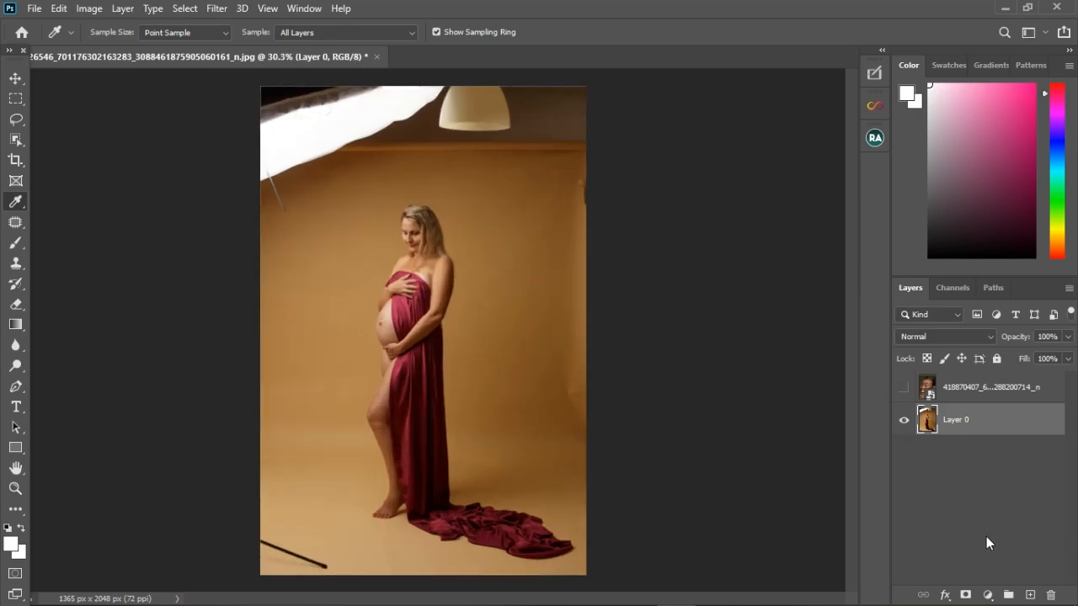
{"action": "left_click", "coordinate": [1030, 596]}
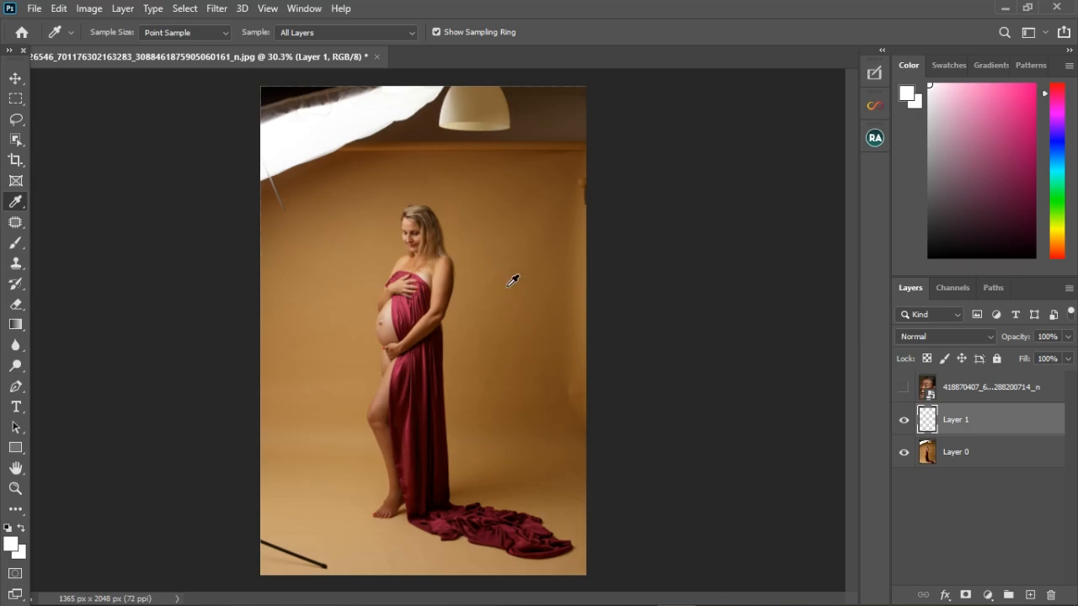
- Try a color sampler and a background color pick on the tan backdrop beside the woman
{"action": "key", "text": "F8"}
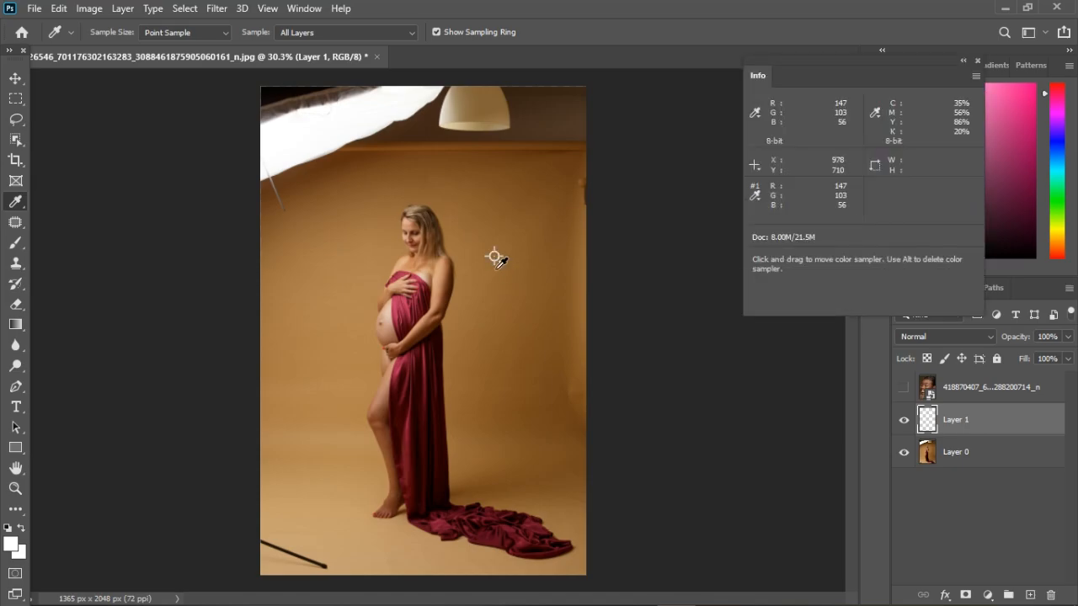
{"action": "left_click", "coordinate": [496, 315], "text": "alt"}
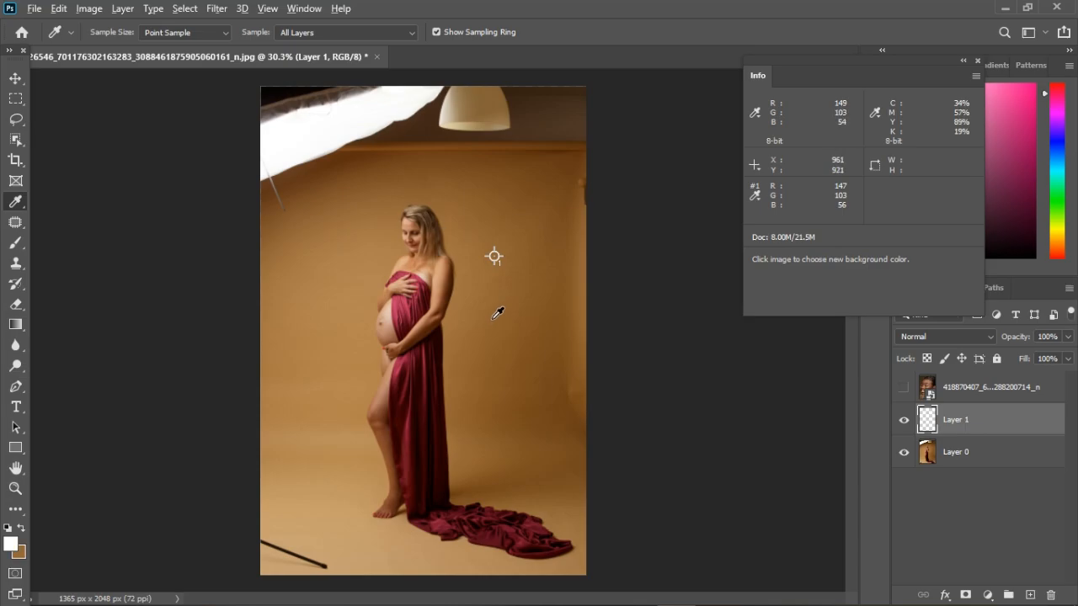
{"action": "key", "text": "ctrl+z"}
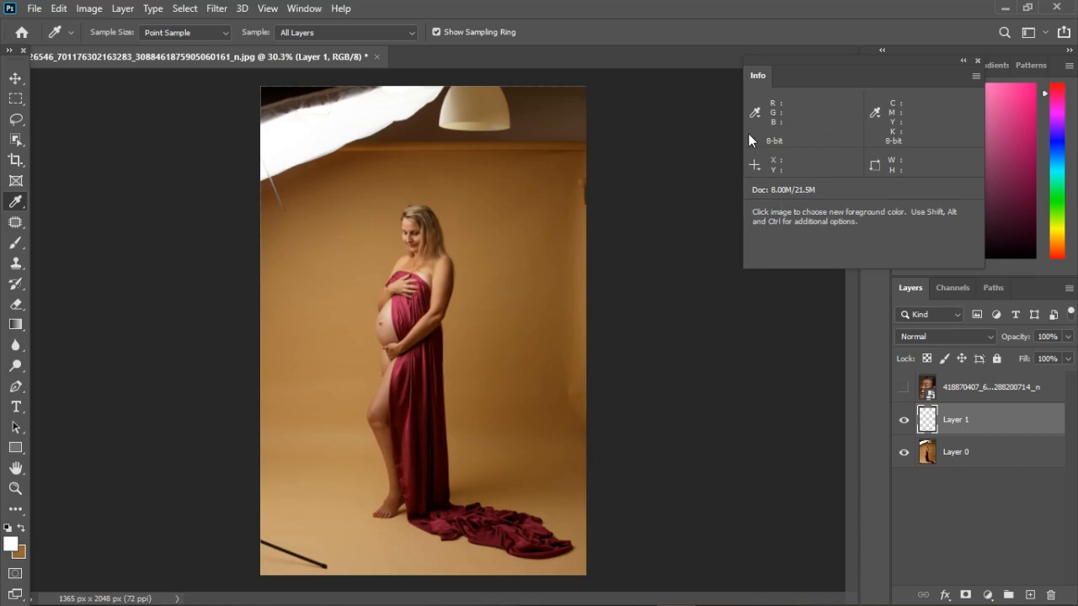
- Place a color sampler on the backdrop beside the woman's head and make a sampled backdrop tan (#aa7c4b) the foreground color
{"action": "left_click", "coordinate": [489, 223], "text": "shift"}
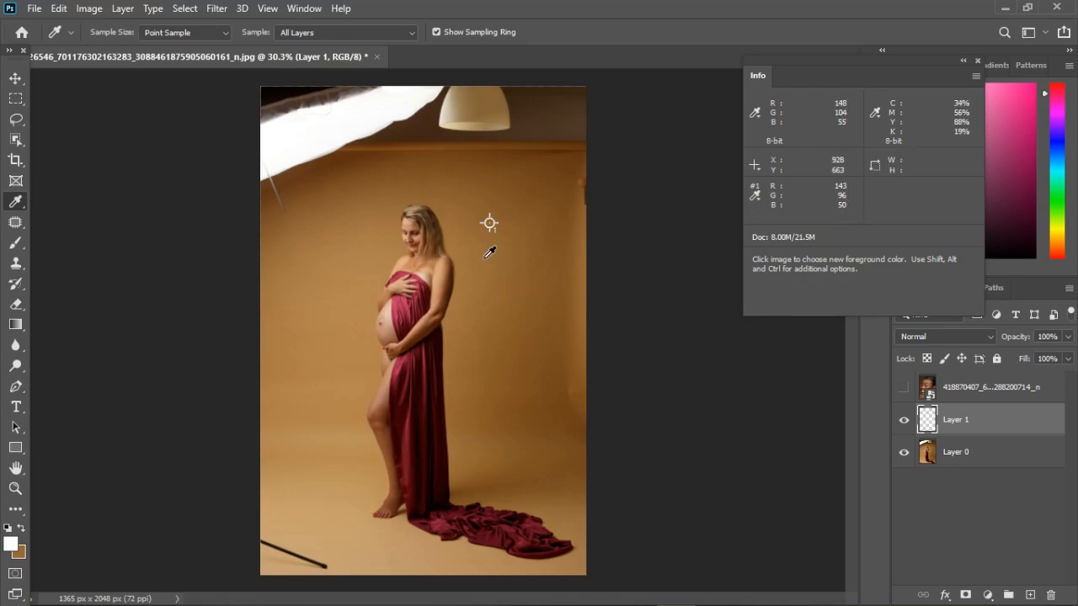
{"action": "left_click", "coordinate": [322, 271], "text": "alt"}
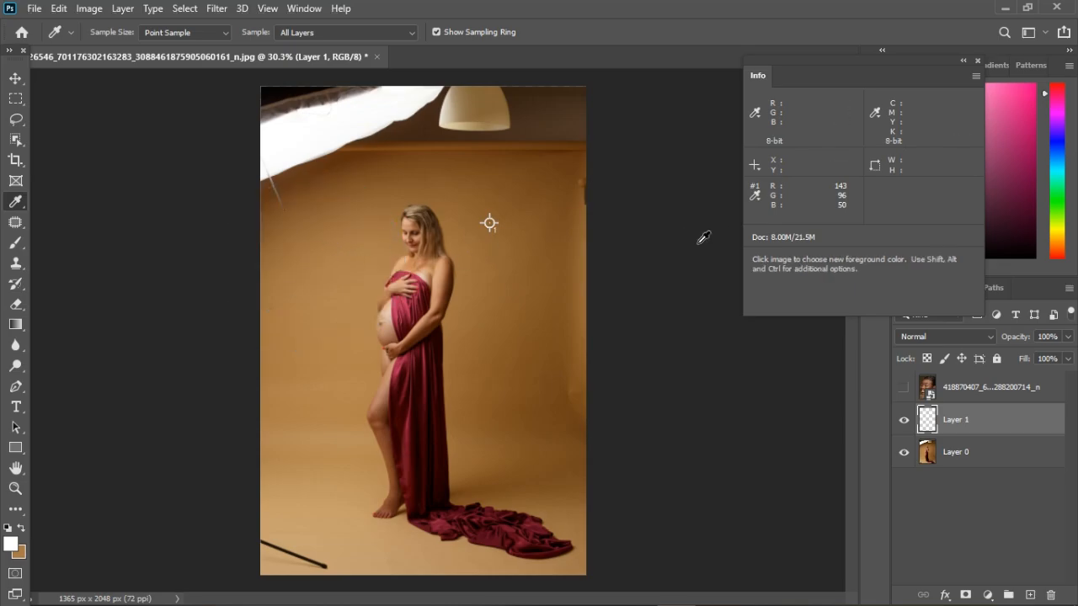
{"action": "left_click", "coordinate": [976, 63]}
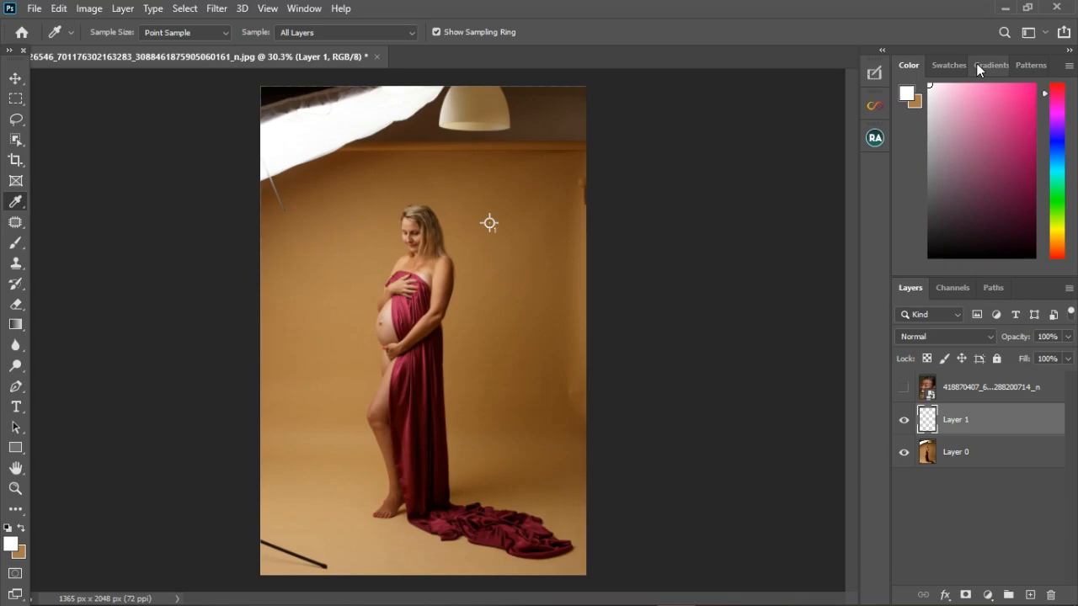
{"action": "left_click", "coordinate": [22, 529]}
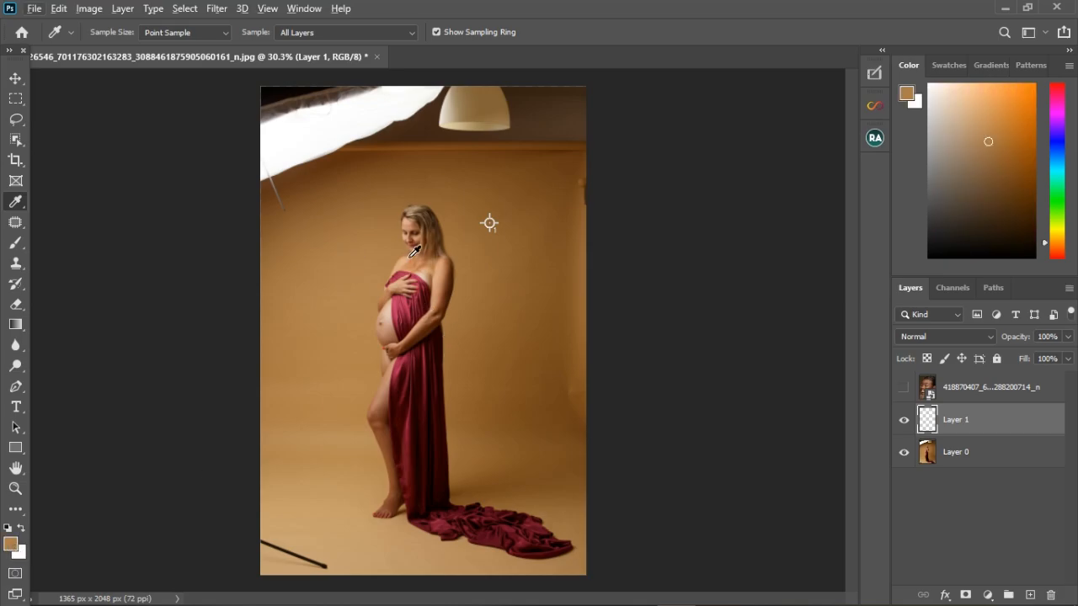
- Switch to the Brush tool and enlarge the brush to 250 px
{"action": "left_click", "coordinate": [16, 78]}
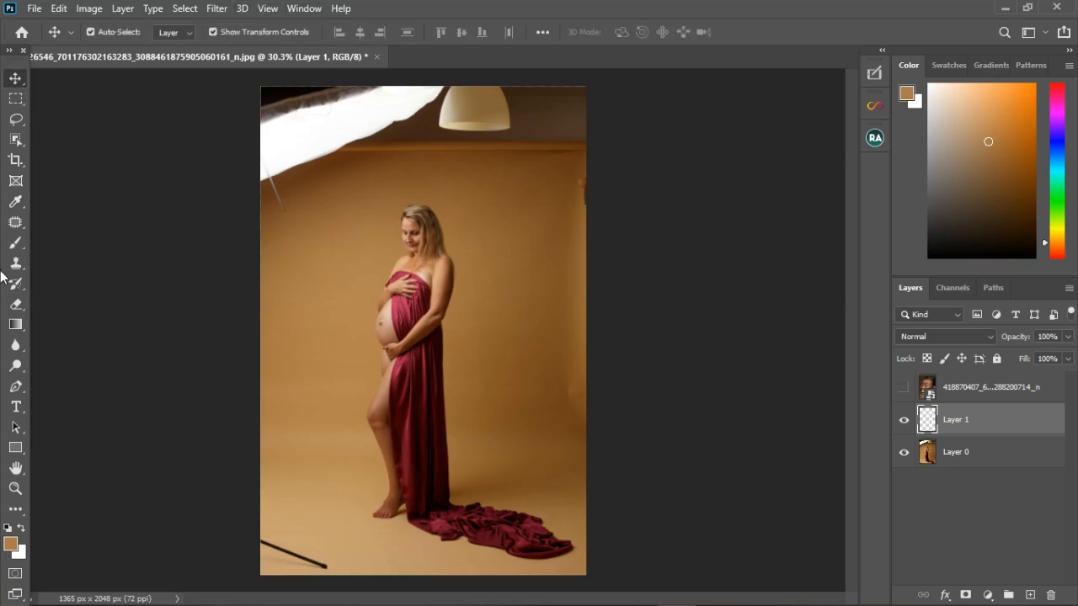
{"action": "left_click", "coordinate": [16, 242]}
{"action": "left_click", "coordinate": [52, 245]}
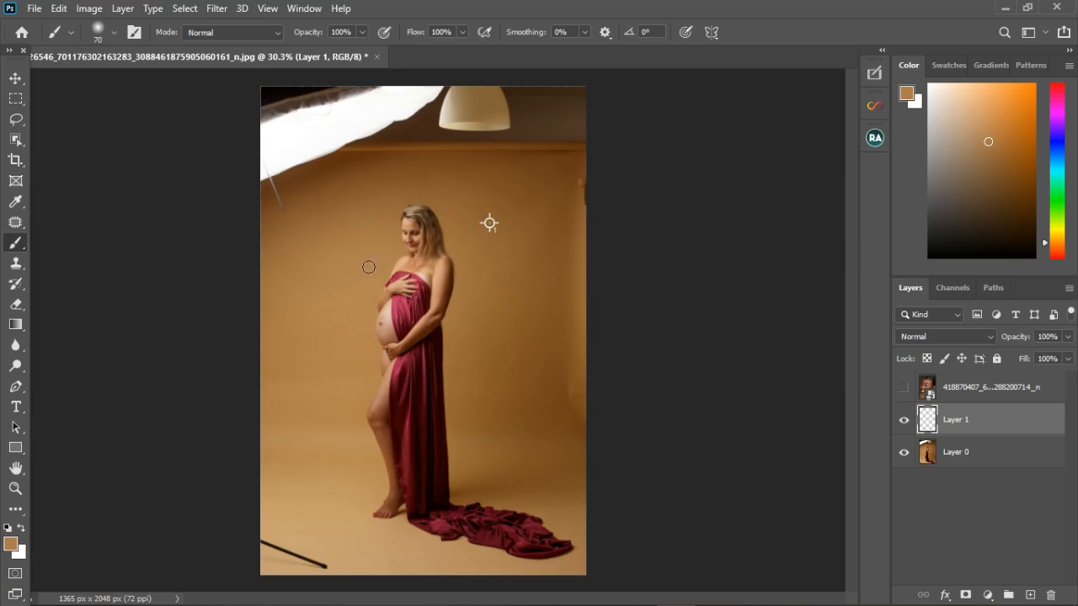
{"action": "key", "text": "bracketright"}
{"action": "key", "text": "bracketright"}
{"action": "key", "text": "bracketright"}
{"action": "key", "text": "bracketright"}
{"action": "key", "text": "bracketright"}
{"action": "key", "text": "bracketright"}
- Set the foreground color to backdrop brown #805329 and sample the backdrop in front of the woman as the background color
{"action": "left_click", "coordinate": [11, 546]}
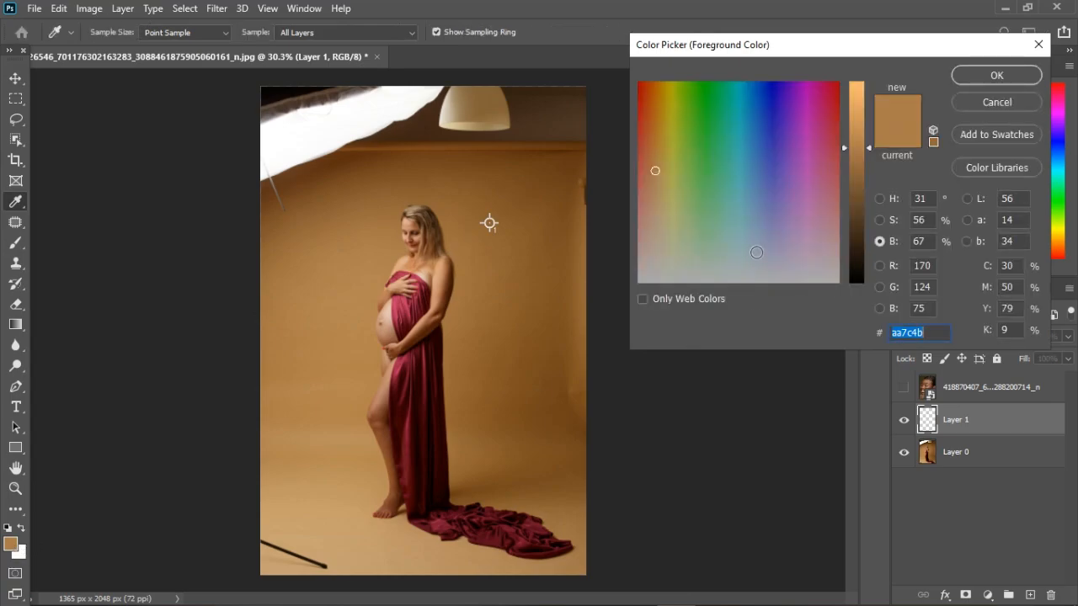
{"action": "left_click", "coordinate": [335, 276]}
{"action": "left_click", "coordinate": [521, 215]}
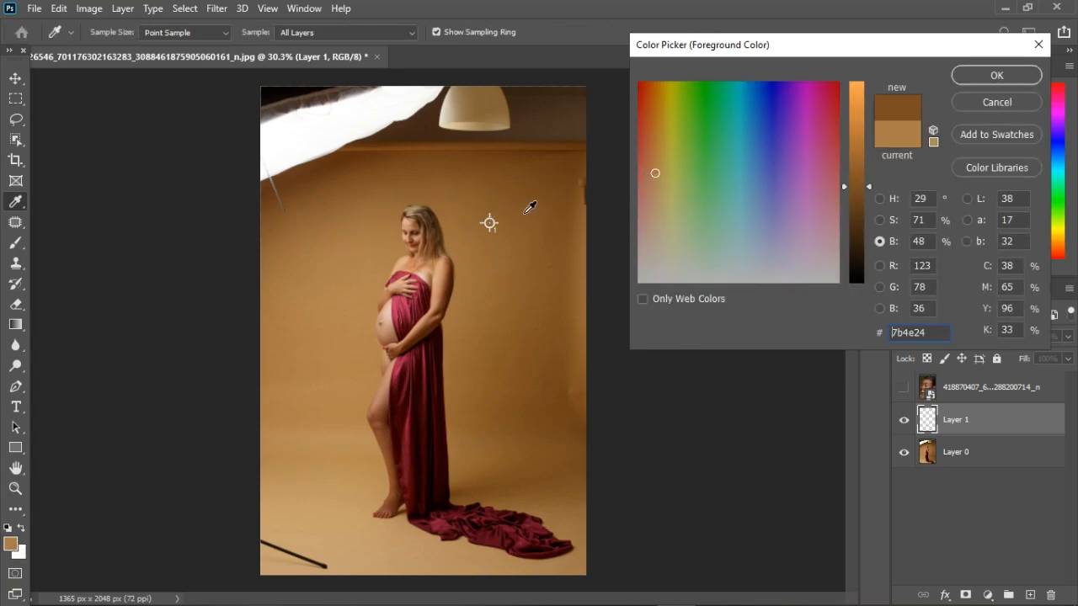
{"action": "left_click", "coordinate": [517, 320]}
{"action": "left_click", "coordinate": [289, 281]}
{"action": "left_click", "coordinate": [482, 191]}
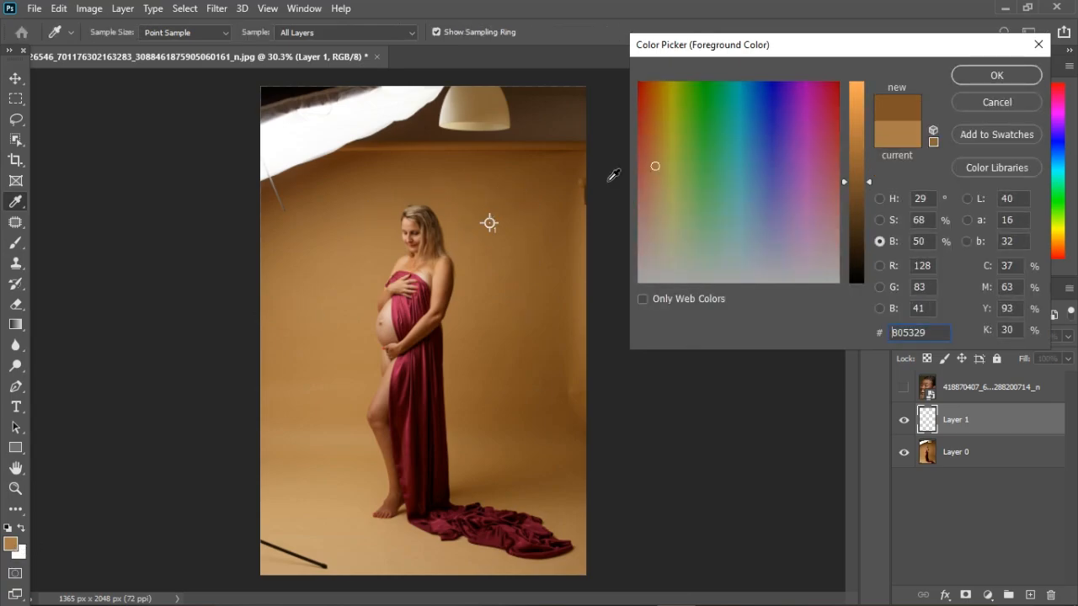
{"action": "left_click", "coordinate": [996, 75]}
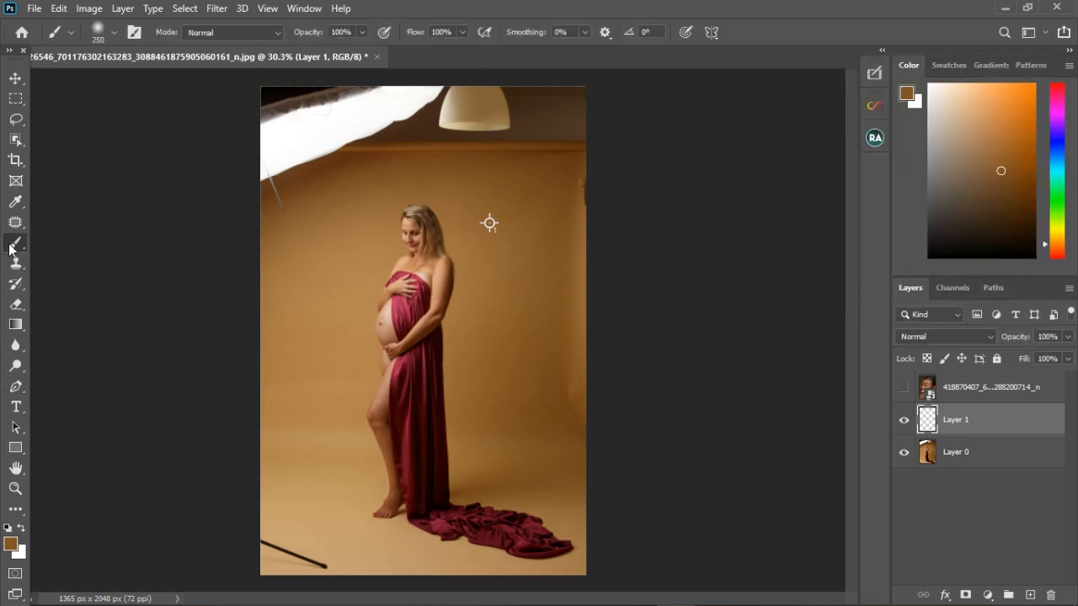
{"action": "left_click", "coordinate": [15, 203]}
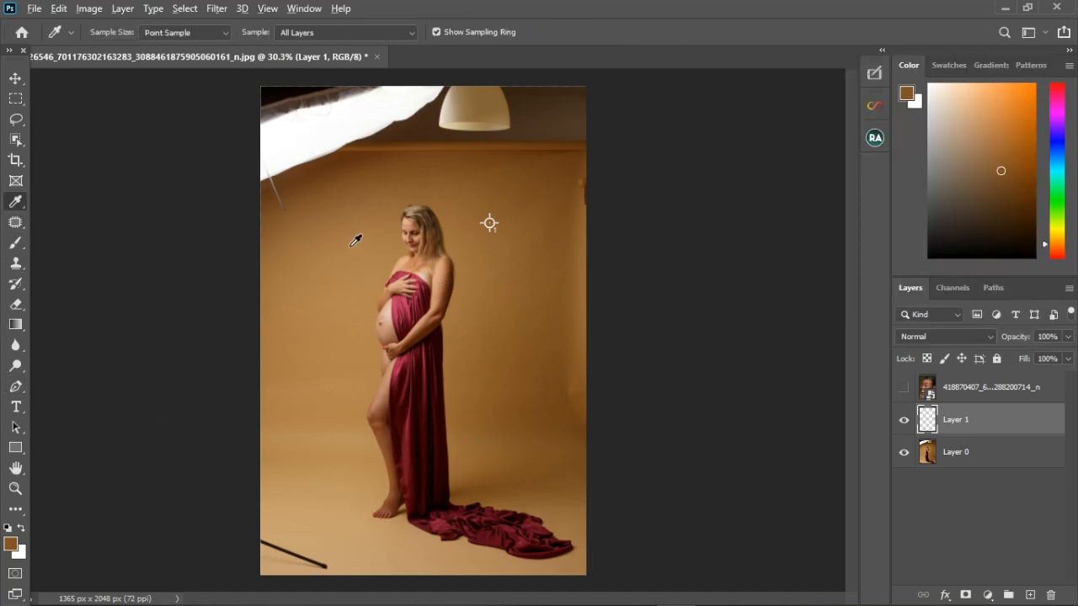
{"action": "left_click", "coordinate": [342, 240], "text": "alt"}
- Paint over the white softbox, hanging lamp and ceiling strip on Layer 1 with the 250 px brush, resampling nearby backdrop browns
{"action": "left_click", "coordinate": [15, 244]}
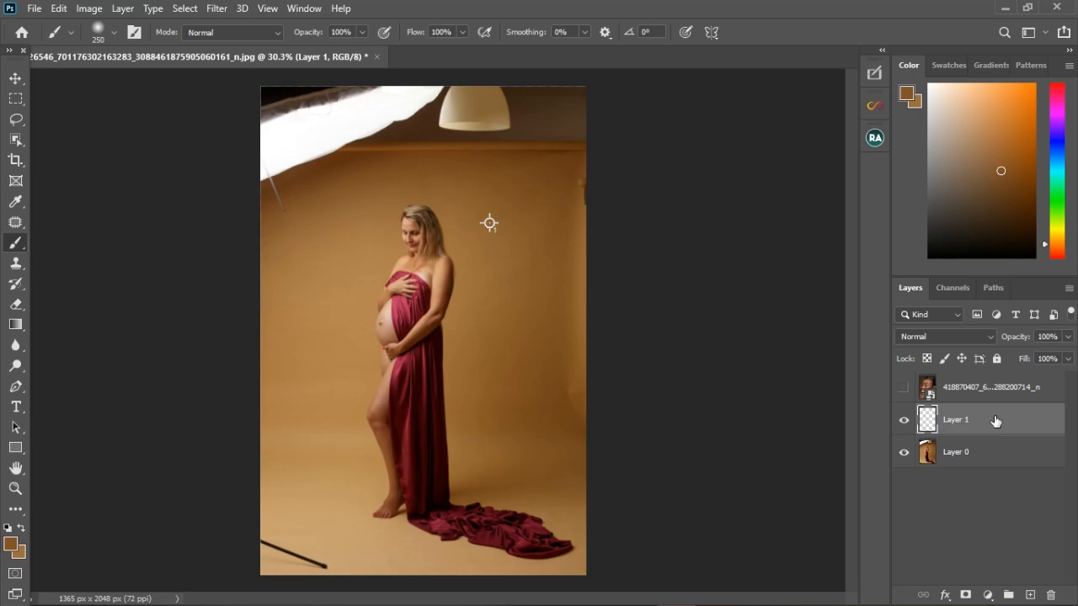
{"action": "mouse_move", "coordinate": [293, 143]}
{"action": "left_mouse_down"}
{"action": "mouse_move", "coordinate": [292, 196]}
{"action": "mouse_move", "coordinate": [321, 137]}
{"action": "mouse_move", "coordinate": [361, 141]}
{"action": "mouse_move", "coordinate": [336, 174]}
{"action": "mouse_move", "coordinate": [435, 114]}
{"action": "left_mouse_up"}
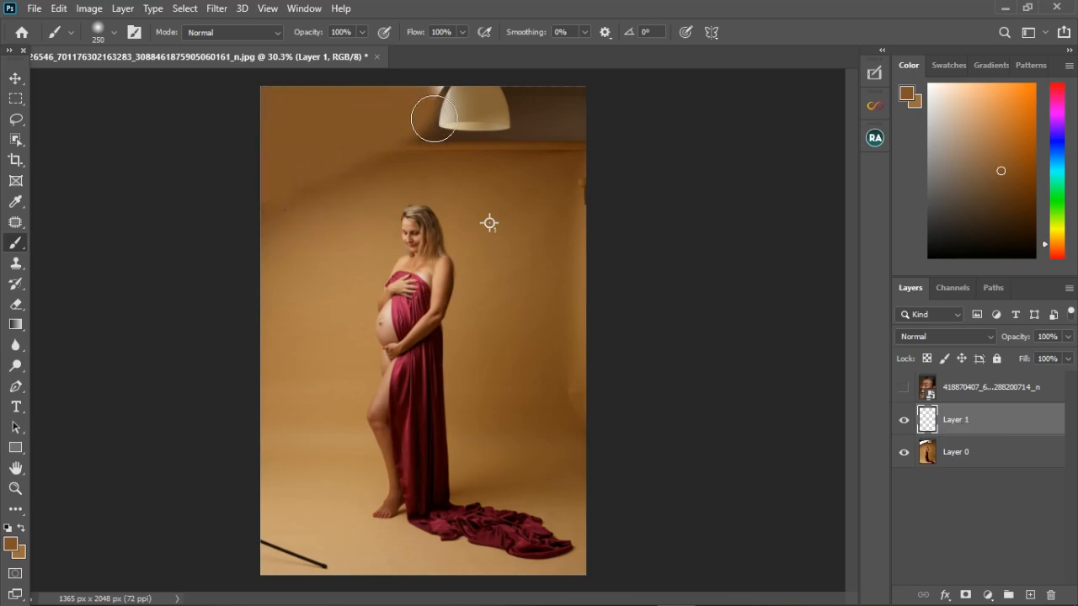
{"action": "left_click", "coordinate": [528, 181], "text": "alt"}
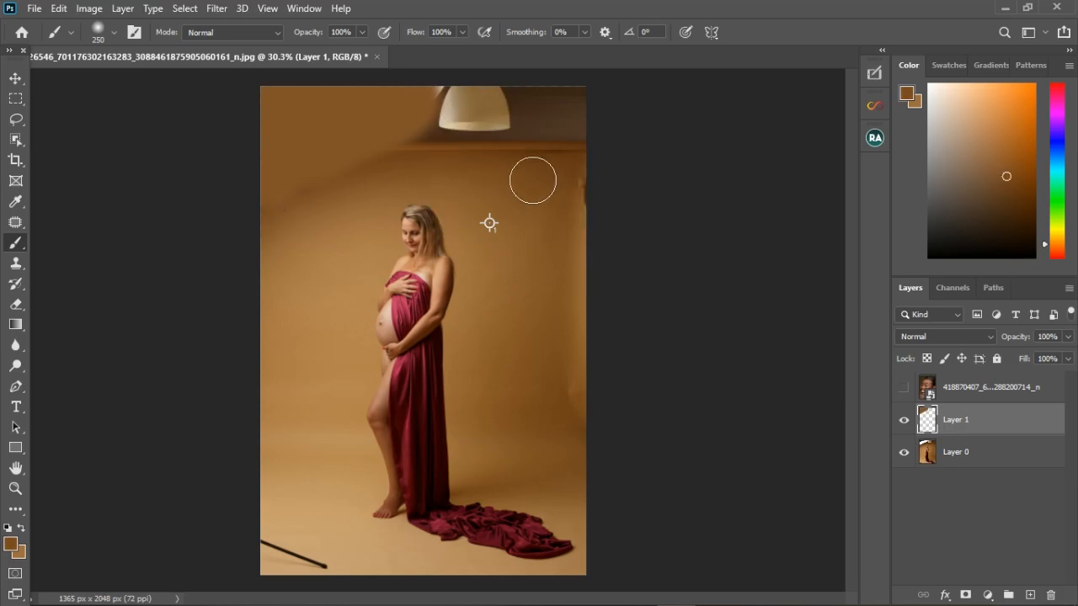
{"action": "mouse_move", "coordinate": [532, 180]}
{"action": "left_mouse_down"}
{"action": "mouse_move", "coordinate": [493, 107]}
{"action": "mouse_move", "coordinate": [558, 106]}
{"action": "mouse_move", "coordinate": [496, 125]}
{"action": "left_mouse_up"}
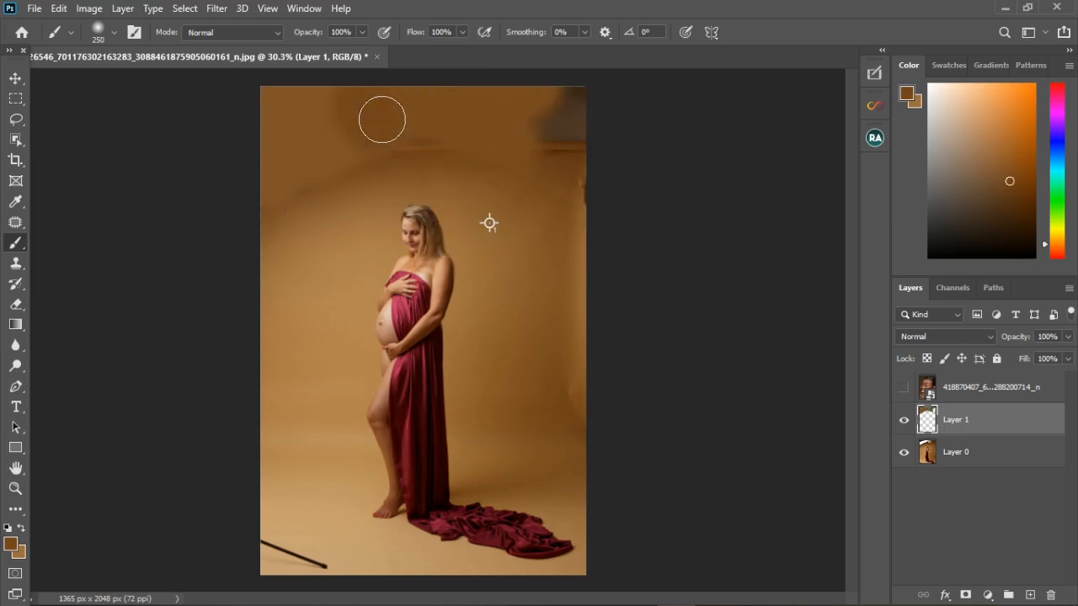
{"action": "left_click", "coordinate": [550, 172], "text": "alt"}
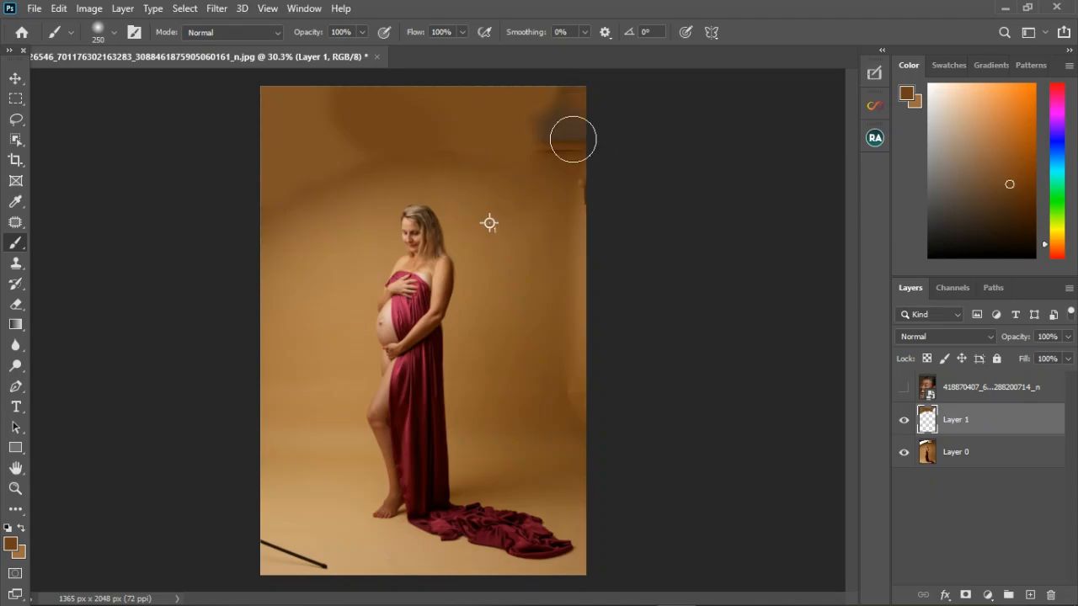
{"action": "left_click_drag", "start_coordinate": [573, 139], "coordinate": [580, 164]}
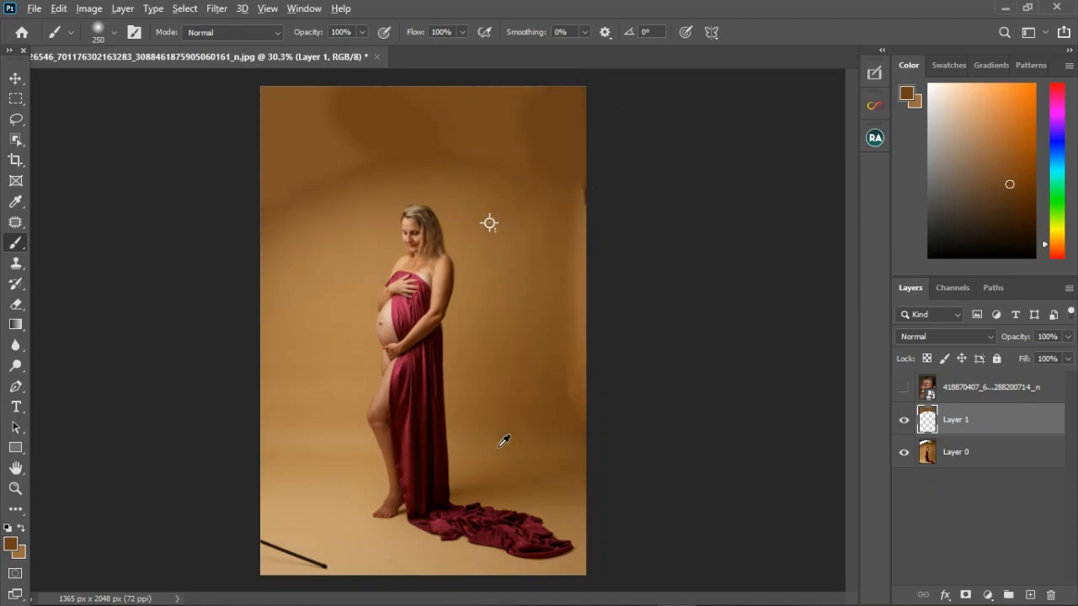
- Cover the black pole in the photo's lower-left corner with sampled floor tan and compare the photo with Layer 1 hidden and shown
{"action": "left_click", "coordinate": [295, 540], "text": "alt"}
{"action": "left_click_drag", "start_coordinate": [327, 563], "coordinate": [241, 570]}
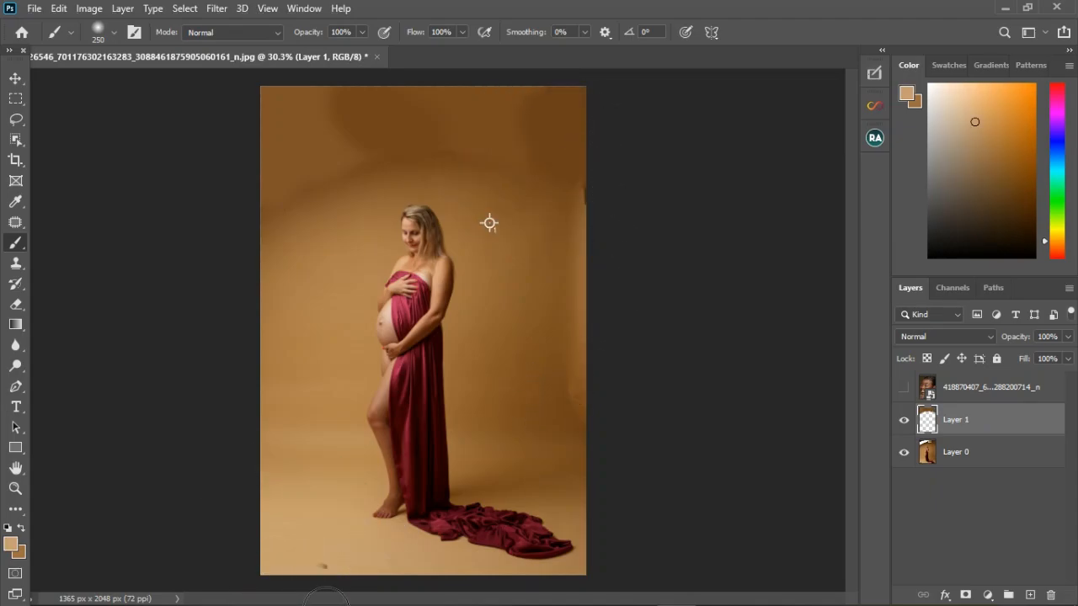
{"action": "left_click", "coordinate": [906, 420]}
{"action": "left_click", "coordinate": [904, 420]}
{"action": "left_click", "coordinate": [904, 420]}
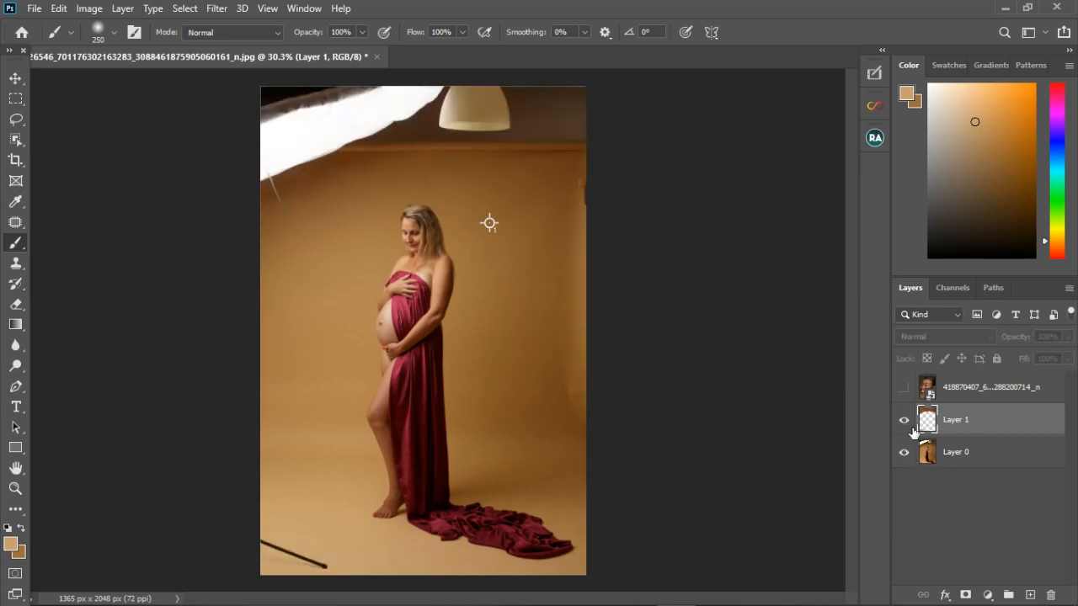
- Sample a darker backdrop brown below the former softbox and repaint the photo's upper-left area on Layer 1
{"action": "left_click", "coordinate": [312, 202], "text": "alt"}
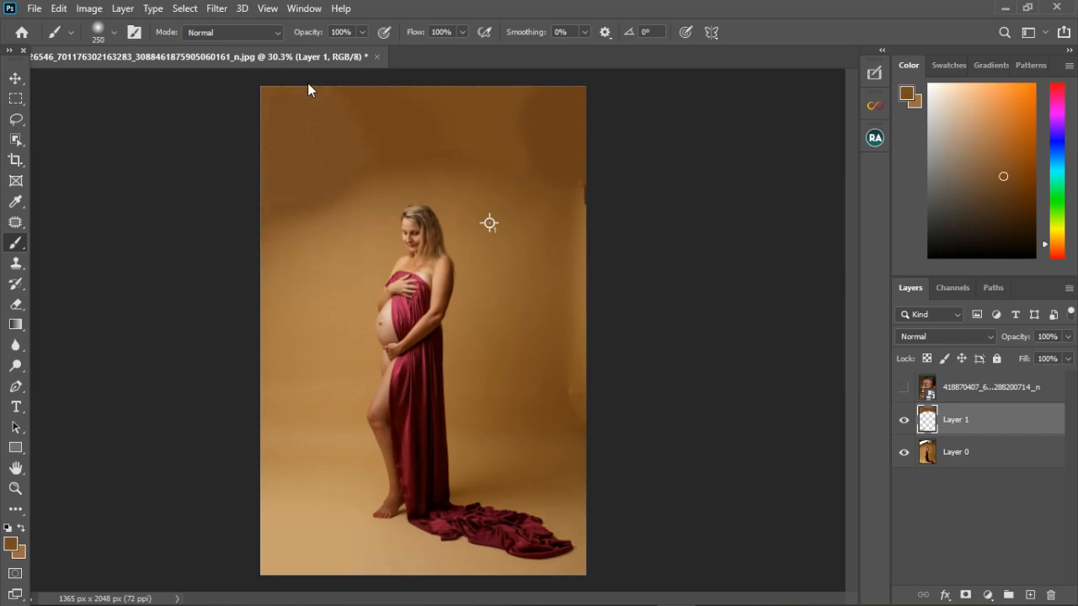
{"action": "scroll", "coordinate": [594, 267], "scroll_direction": "down", "scroll_amount": 1}
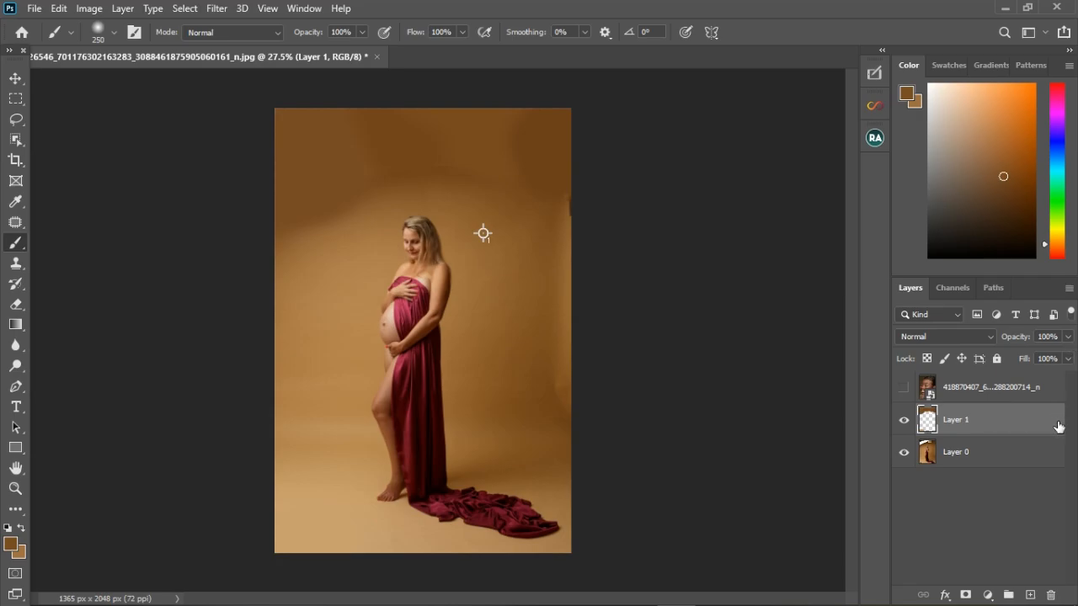
- Delete Layer 1 with the painted backdrop
{"action": "key", "text": "Delete"}
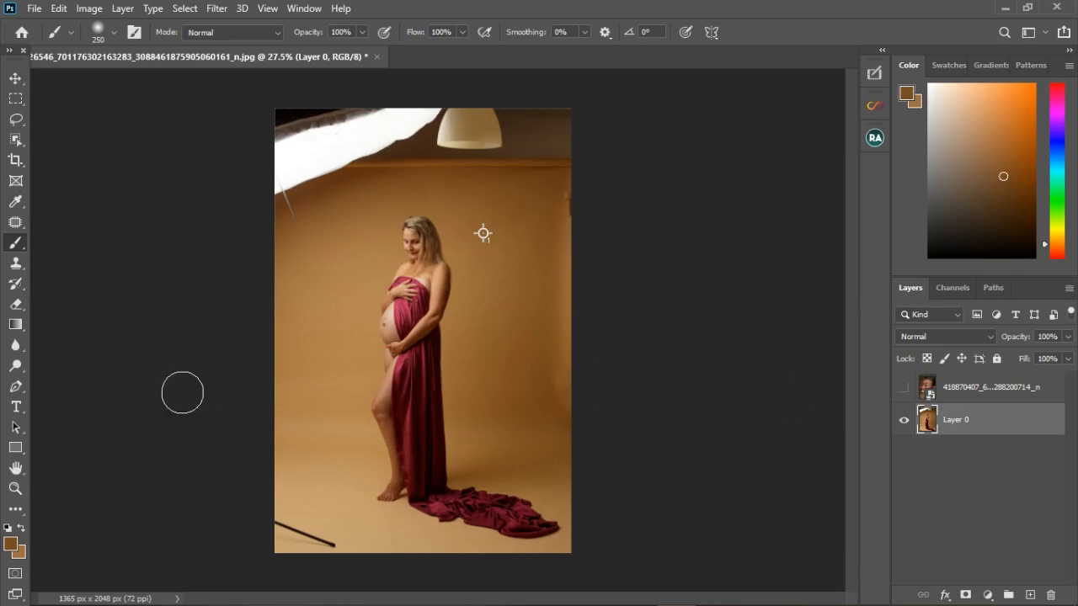
{"action": "left_click", "coordinate": [12, 226]}
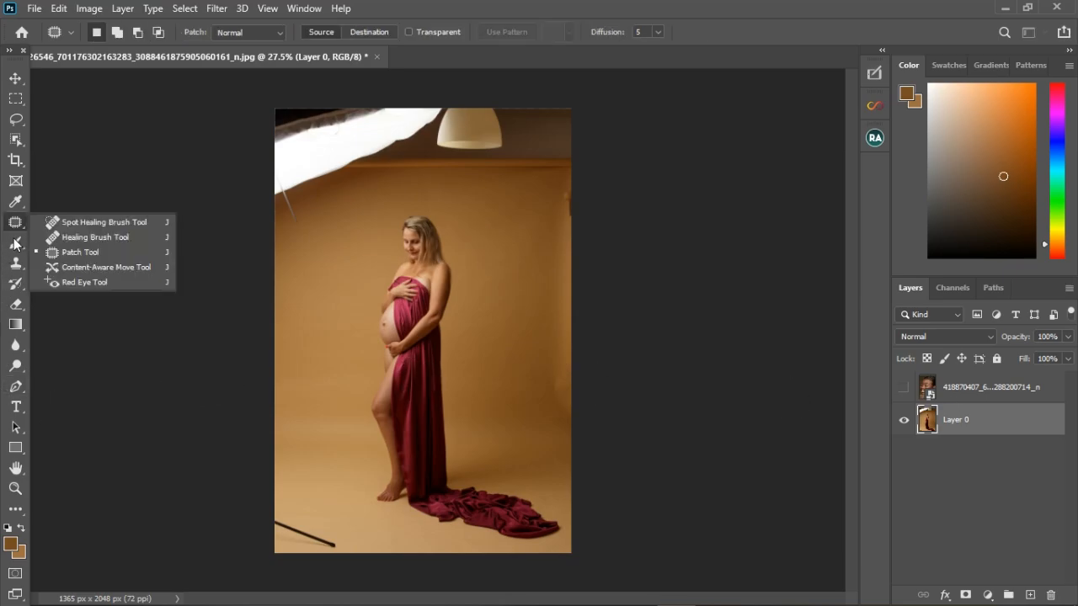
{"action": "left_click", "coordinate": [16, 242]}
{"action": "left_click", "coordinate": [14, 209]}
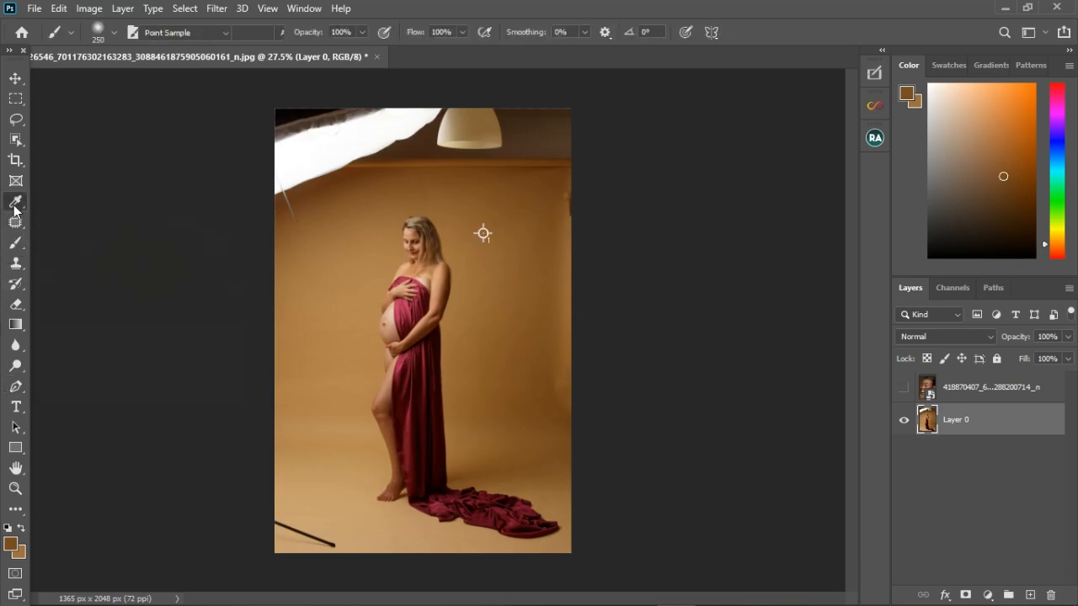
{"action": "left_click", "coordinate": [15, 119]}
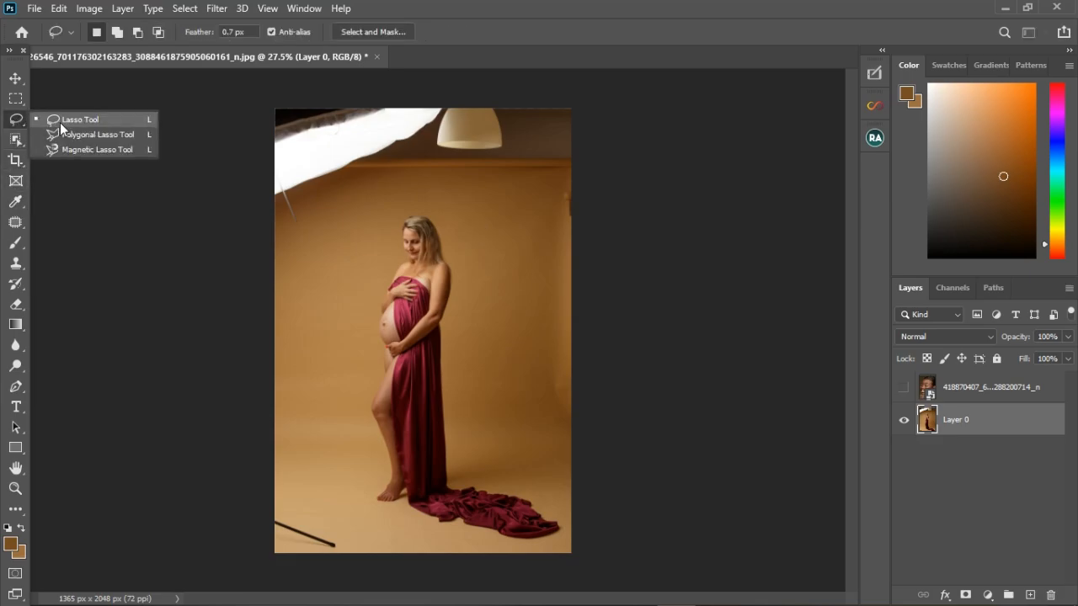
{"action": "left_click", "coordinate": [15, 138]}
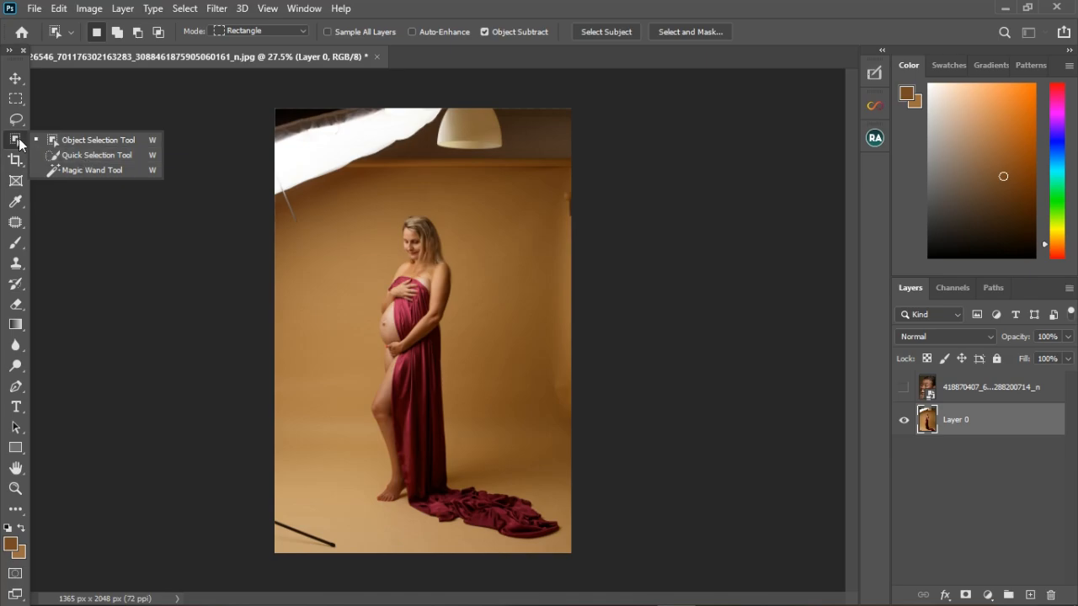
{"action": "left_click", "coordinate": [15, 143]}
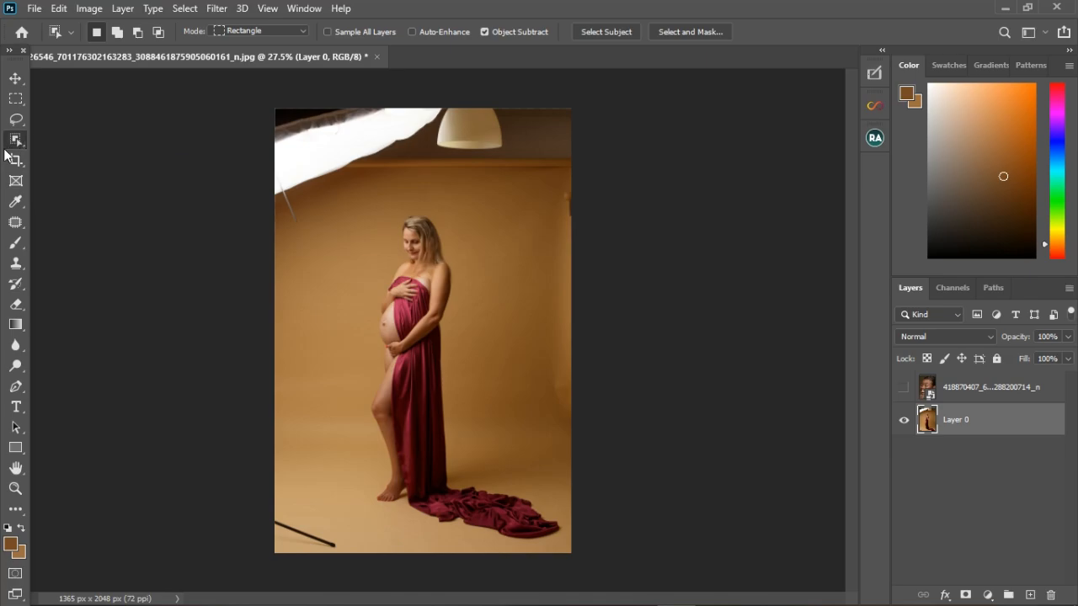
{"action": "left_click", "coordinate": [16, 225]}
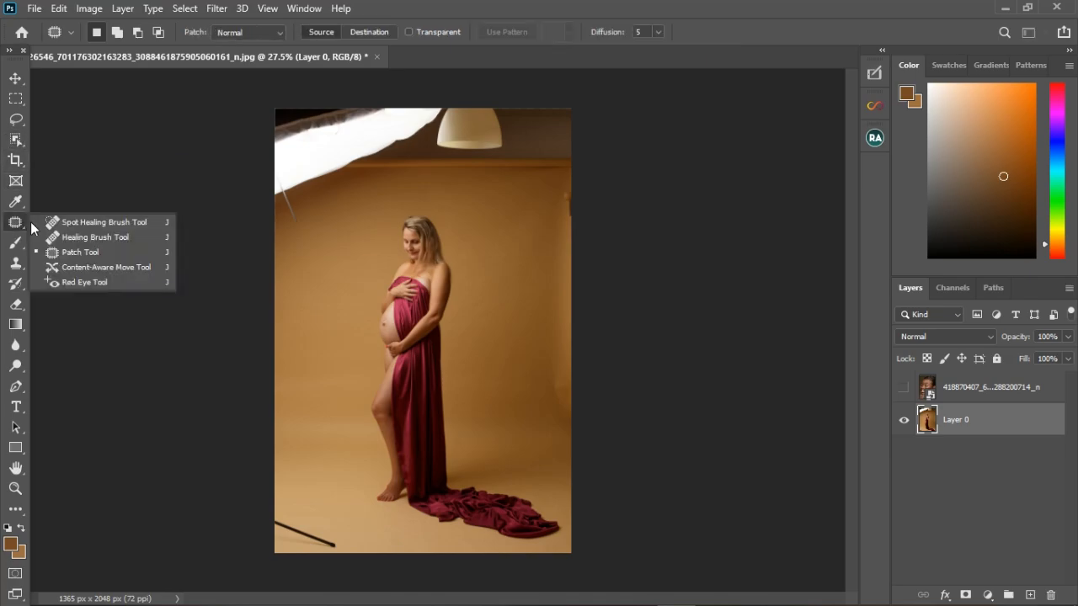
{"action": "left_click", "coordinate": [15, 123]}
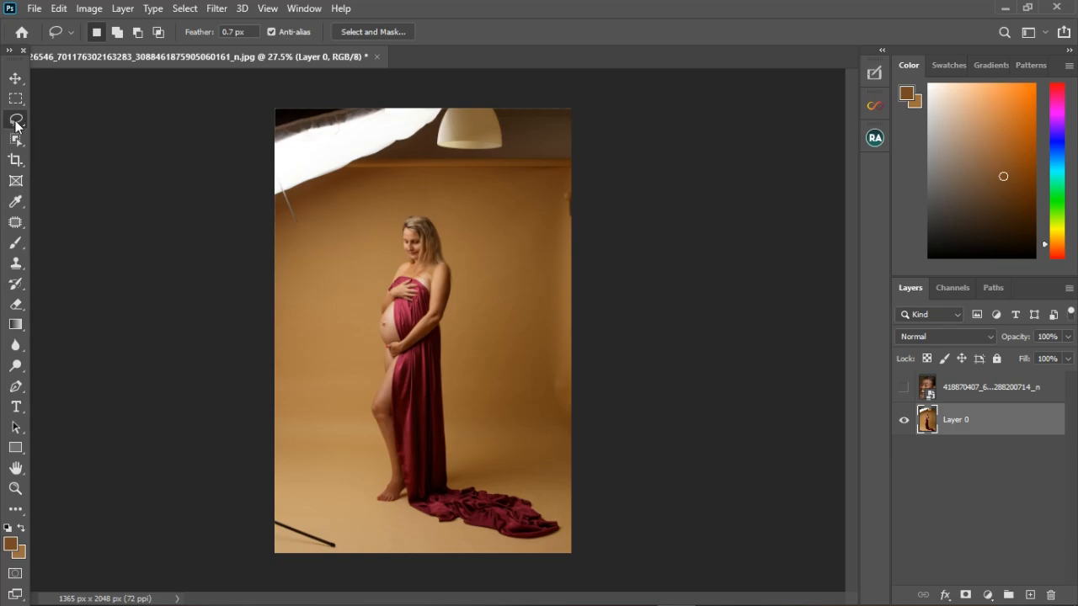
- Try the Patch tool on the black pole in the photo's lower-left corner, replacing it with clean floor from just above
{"action": "left_click", "coordinate": [15, 222]}
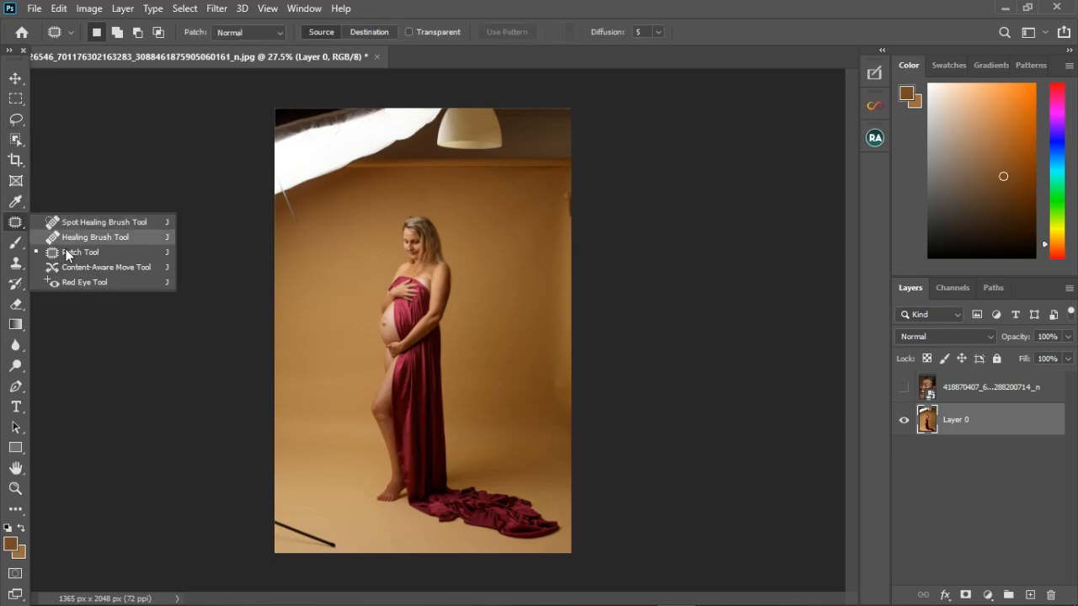
{"action": "left_click", "coordinate": [68, 252]}
{"action": "mouse_move", "coordinate": [328, 530]}
{"action": "left_mouse_down"}
{"action": "mouse_move", "coordinate": [346, 548]}
{"action": "mouse_move", "coordinate": [296, 552]}
{"action": "left_mouse_up"}
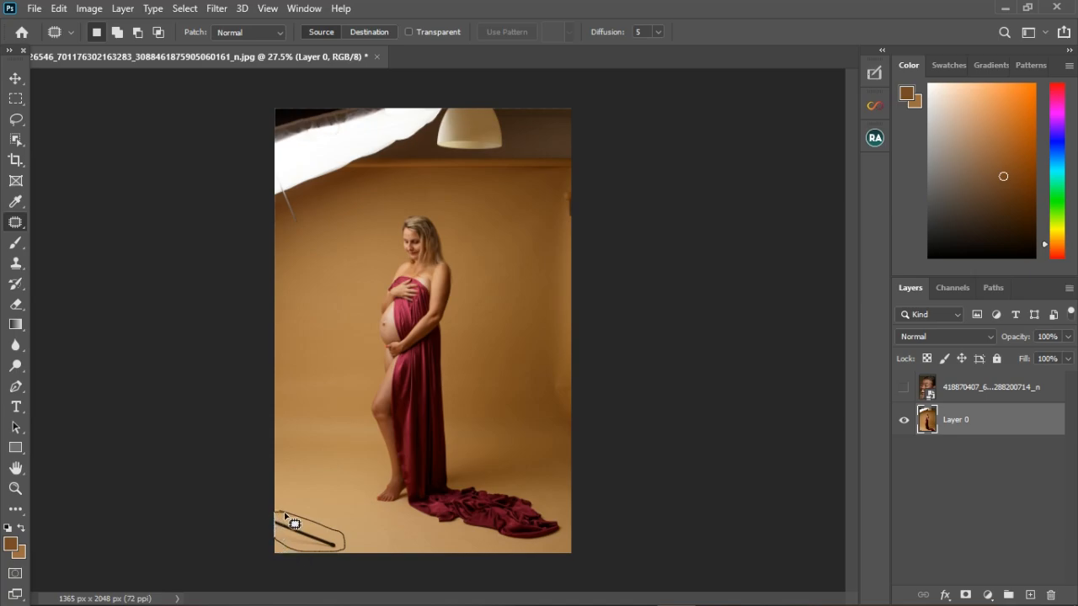
{"action": "left_click_drag", "start_coordinate": [294, 524], "coordinate": [310, 479]}
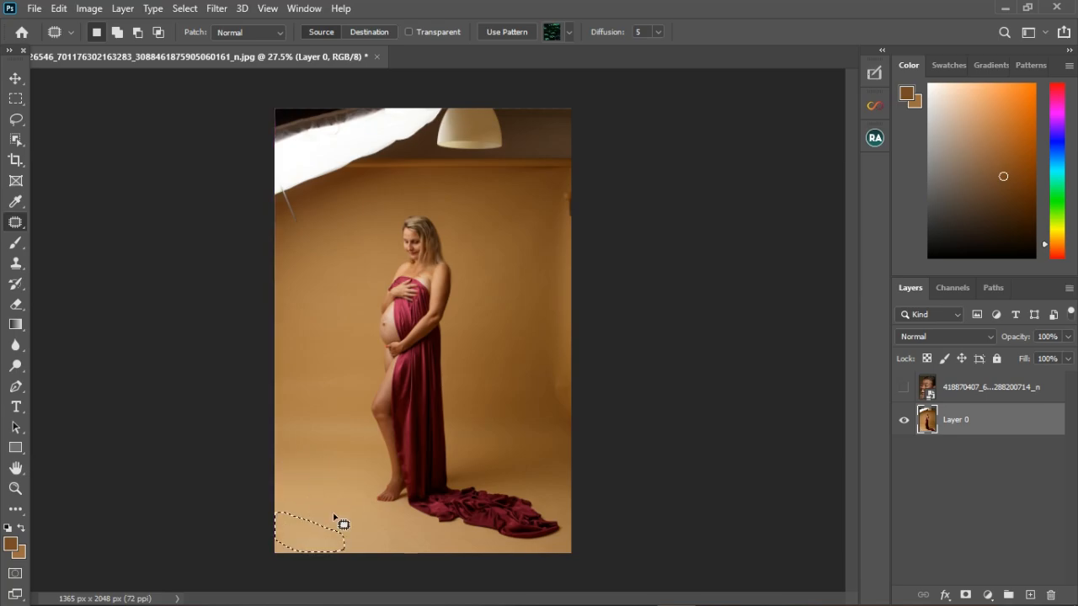
{"action": "left_click", "coordinate": [375, 526]}
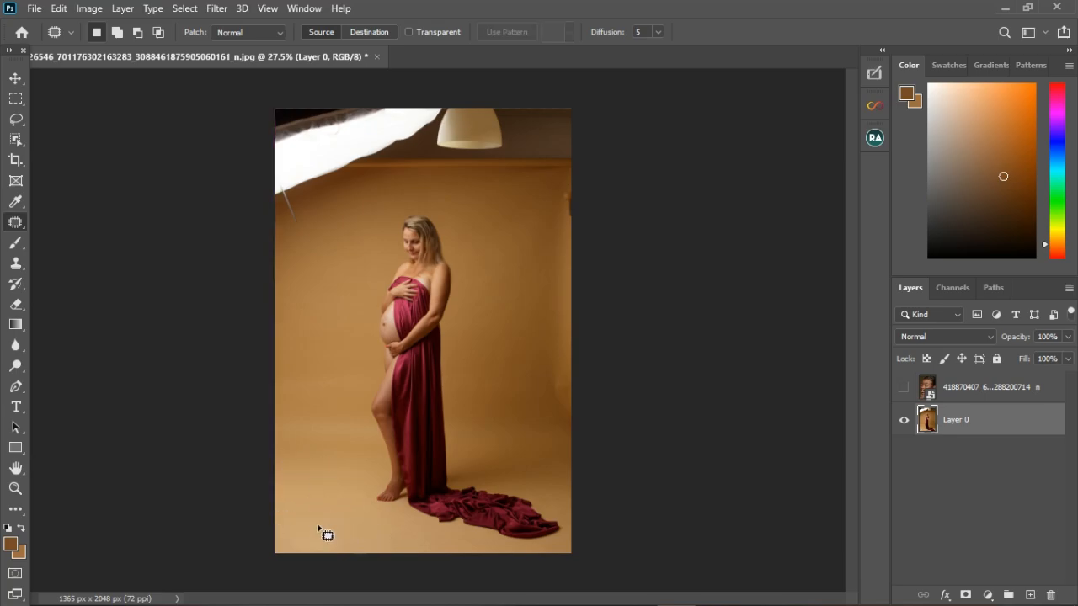
{"action": "left_click_drag", "start_coordinate": [319, 519], "coordinate": [328, 516]}
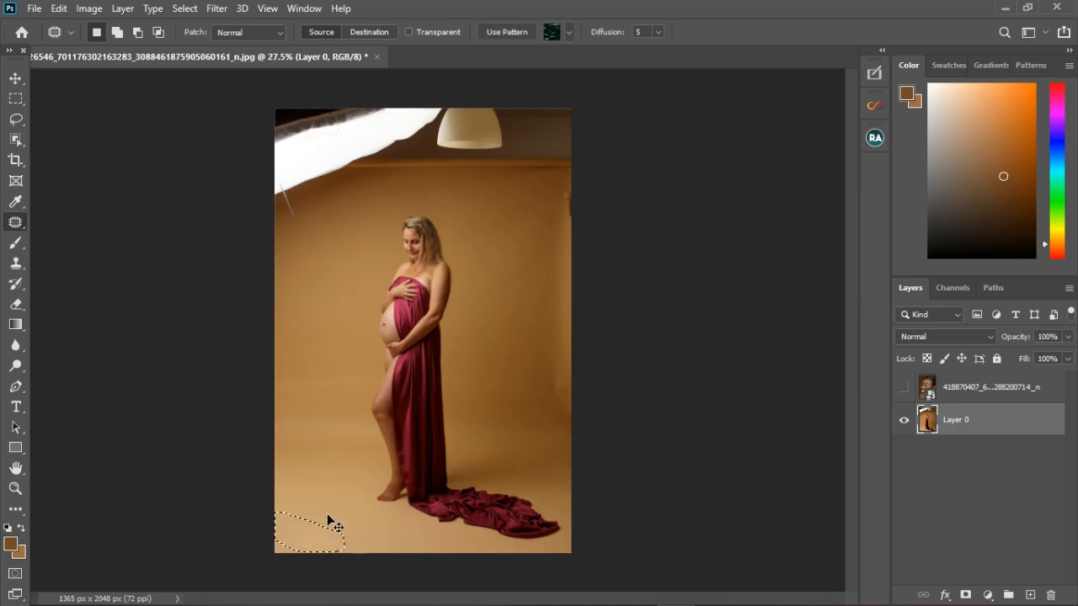
{"action": "key", "text": "ctrl+z"}
{"action": "key", "text": "ctrl+z"}
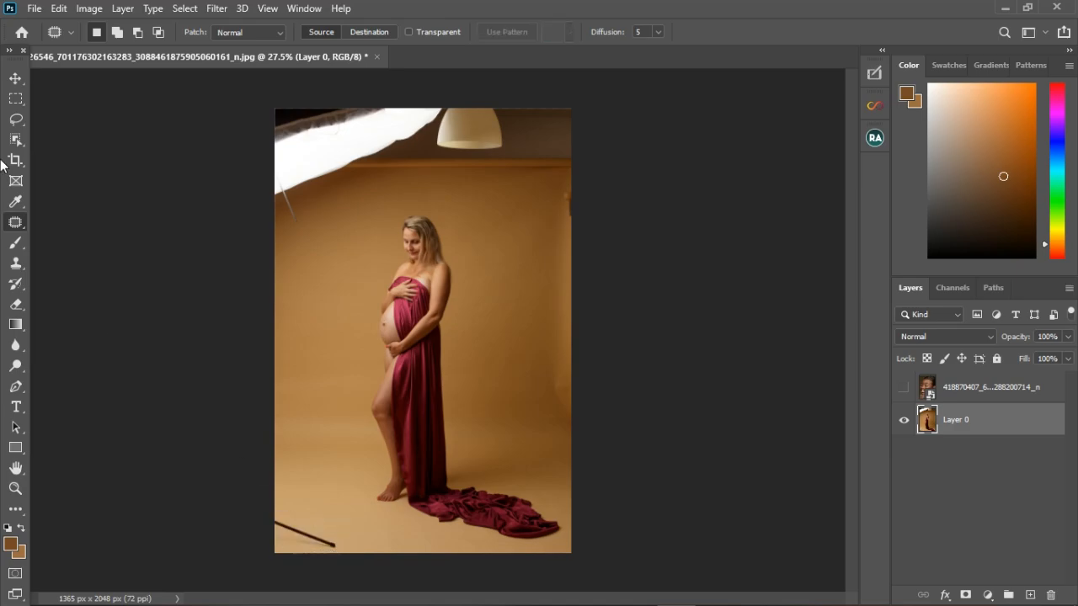
- Outline the black pole with the Lasso, try patching that selection with nearby floor, then undo the patch and deselect
{"action": "left_click", "coordinate": [15, 119]}
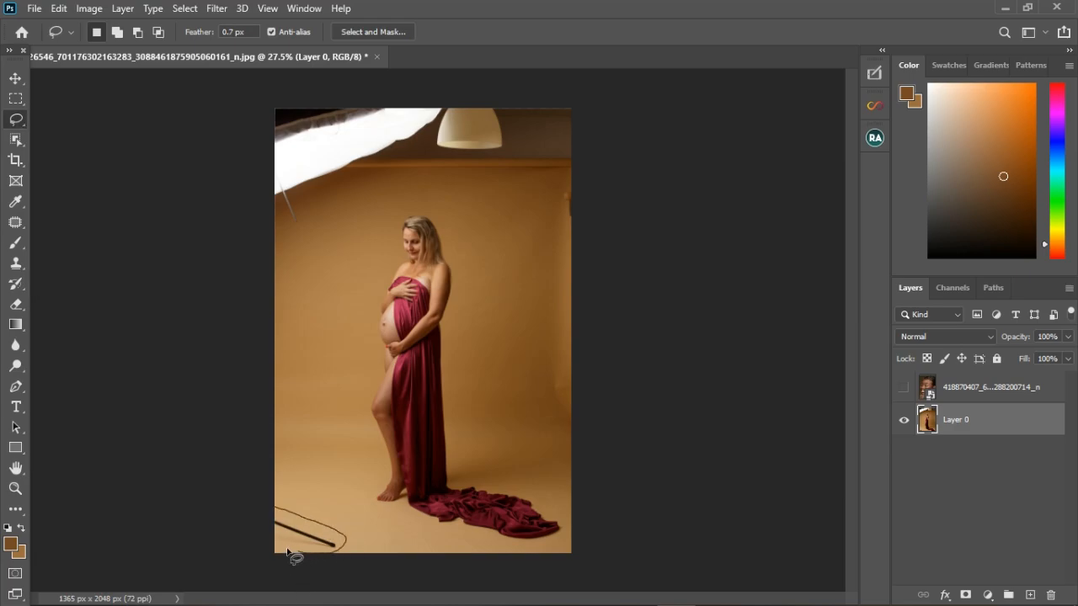
{"action": "mouse_move", "coordinate": [282, 516]}
{"action": "left_mouse_down"}
{"action": "mouse_move", "coordinate": [310, 531]}
{"action": "mouse_move", "coordinate": [315, 461]}
{"action": "mouse_move", "coordinate": [321, 488]}
{"action": "left_mouse_up"}
{"action": "left_click", "coordinate": [15, 221]}
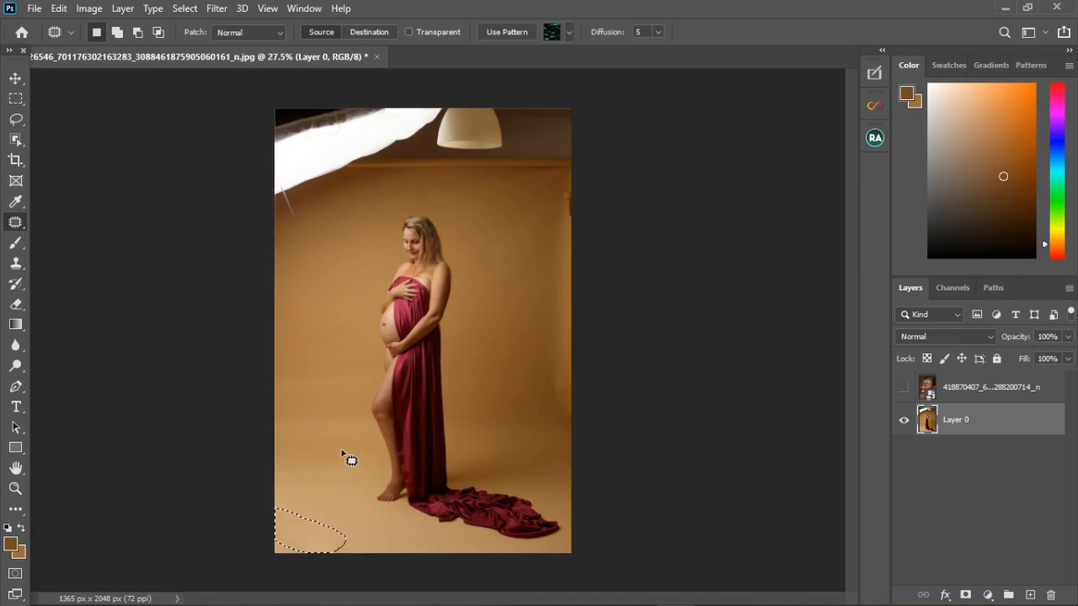
{"action": "key", "text": "ctrl+d"}
{"action": "key", "text": "ctrl+z"}
{"action": "key", "text": "ctrl+z"}
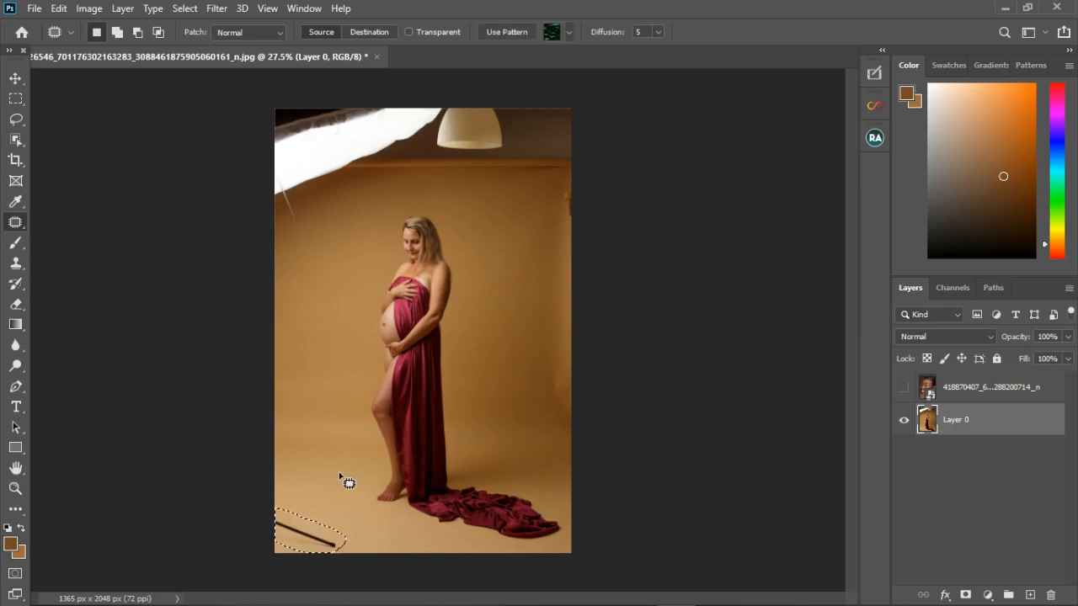
{"action": "key", "text": "ctrl+d"}
- Lasso the black pole in the photo's lower-left corner, fill it with Content-Aware at 100% opacity, and deselect
{"action": "left_click", "coordinate": [16, 120]}
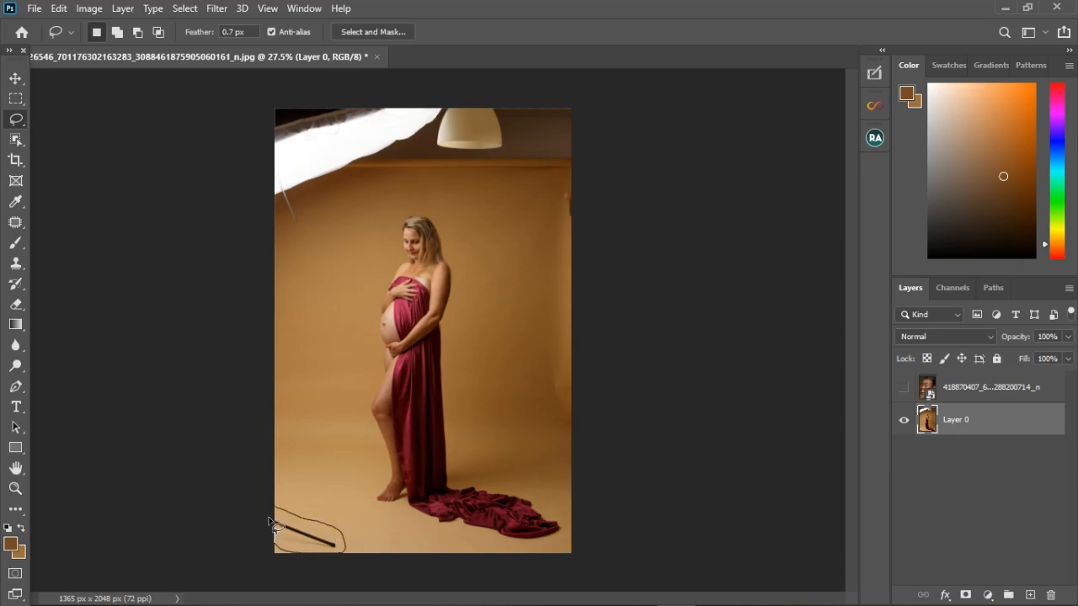
{"action": "left_click_drag", "start_coordinate": [272, 508], "coordinate": [275, 511]}
{"action": "left_click", "coordinate": [59, 8]}
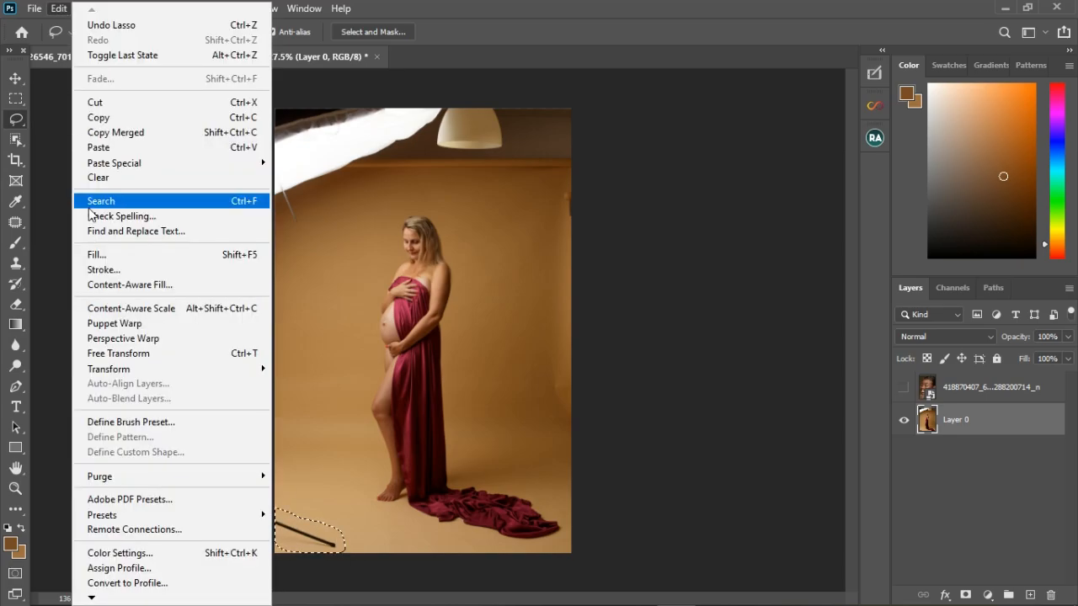
{"action": "left_click", "coordinate": [99, 254]}
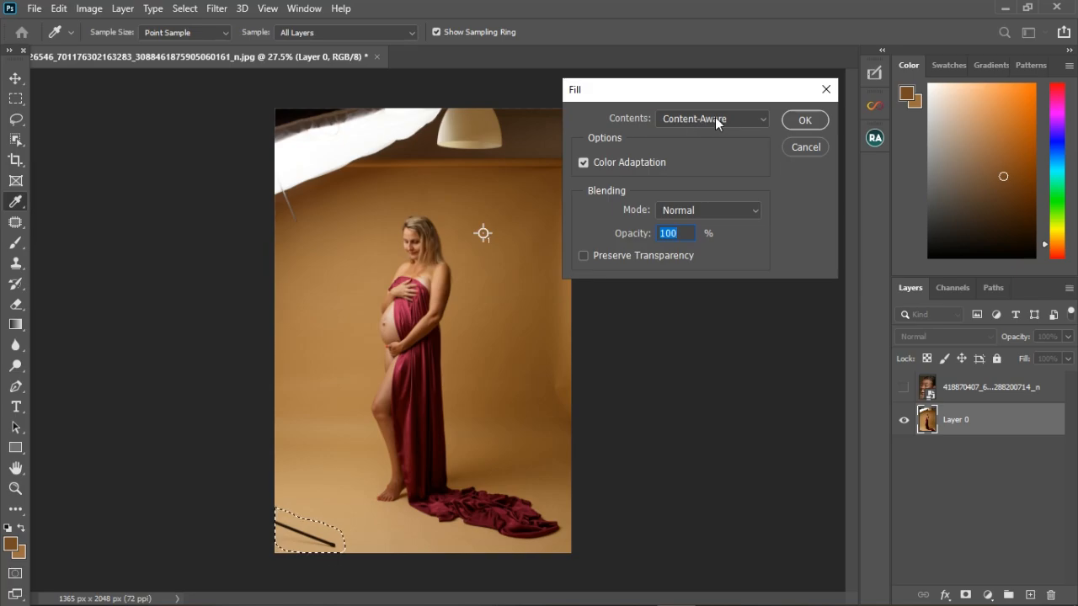
{"action": "left_click", "coordinate": [717, 118]}
{"action": "left_click", "coordinate": [714, 191]}
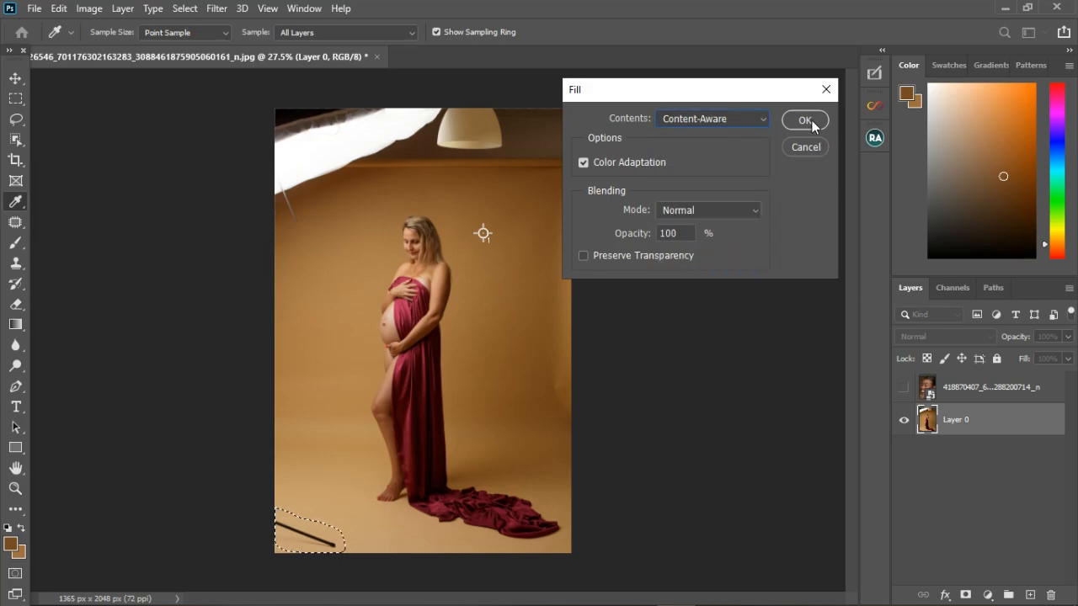
{"action": "left_click", "coordinate": [804, 120]}
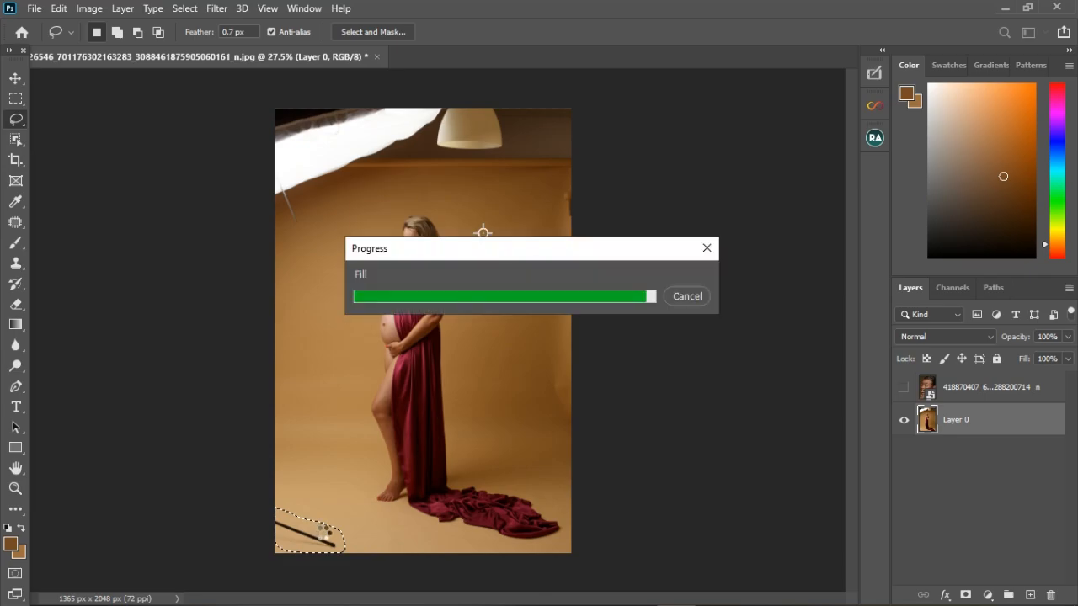
{"action": "left_click", "coordinate": [362, 540]}
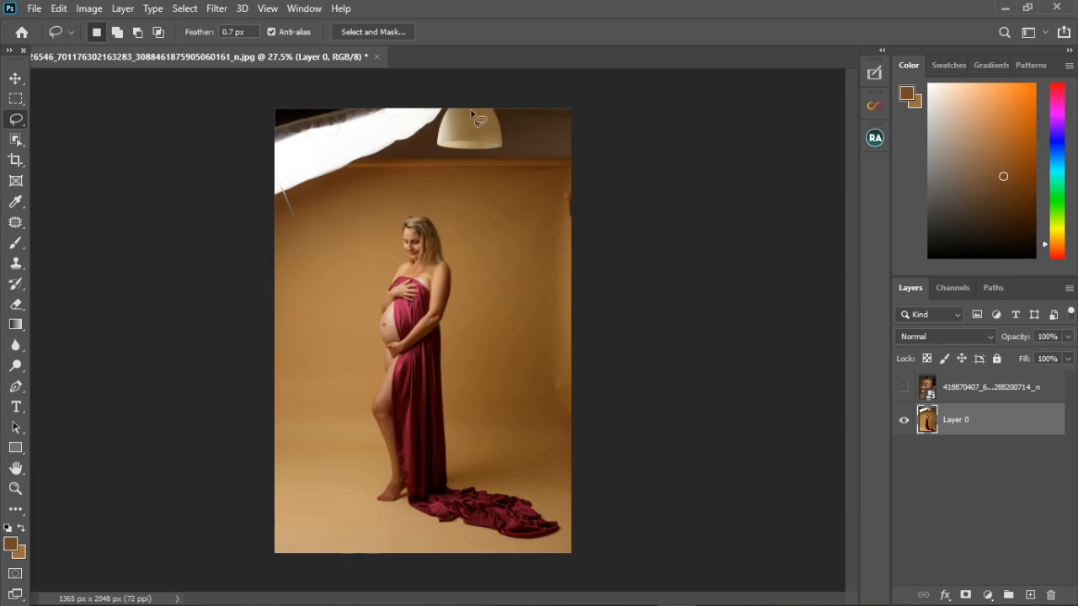
- Lasso the white softbox and dark corner in the photo's upper-left area, up to the hanging lamp
{"action": "mouse_move", "coordinate": [271, 213]}
{"action": "left_mouse_down"}
{"action": "mouse_move", "coordinate": [392, 177]}
{"action": "mouse_move", "coordinate": [424, 143]}
{"action": "left_mouse_up"}
{"action": "mouse_move", "coordinate": [420, 91]}
{"action": "left_mouse_down"}
{"action": "mouse_move", "coordinate": [283, 93]}
{"action": "mouse_move", "coordinate": [256, 107]}
{"action": "mouse_move", "coordinate": [251, 217]}
{"action": "left_mouse_up"}
{"action": "left_click_drag", "start_coordinate": [317, 215], "coordinate": [317, 215]}
- Try a Content-Aware fill in Normal mode at 100% opacity on the softbox selection, and undo it
{"action": "left_click", "coordinate": [59, 16]}
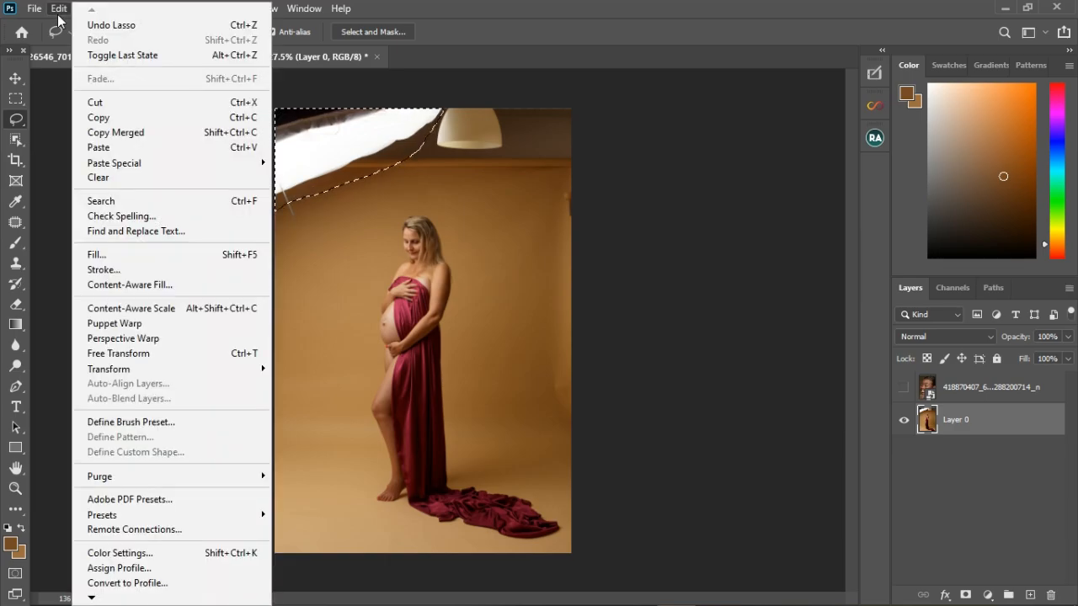
{"action": "left_click", "coordinate": [108, 254]}
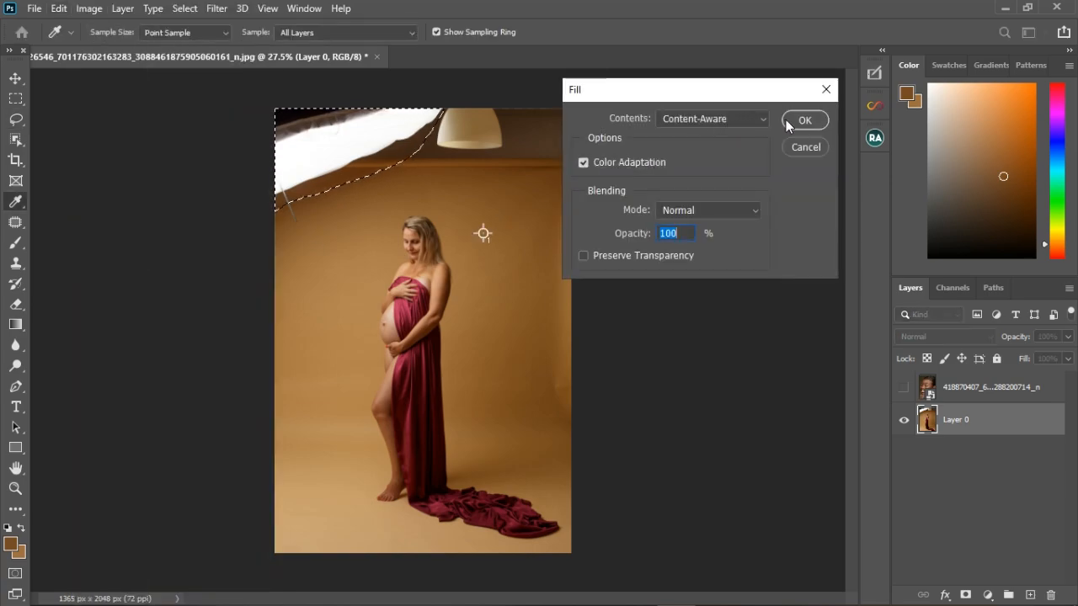
{"action": "left_click", "coordinate": [759, 120]}
{"action": "left_click", "coordinate": [716, 187]}
{"action": "left_click", "coordinate": [805, 123]}
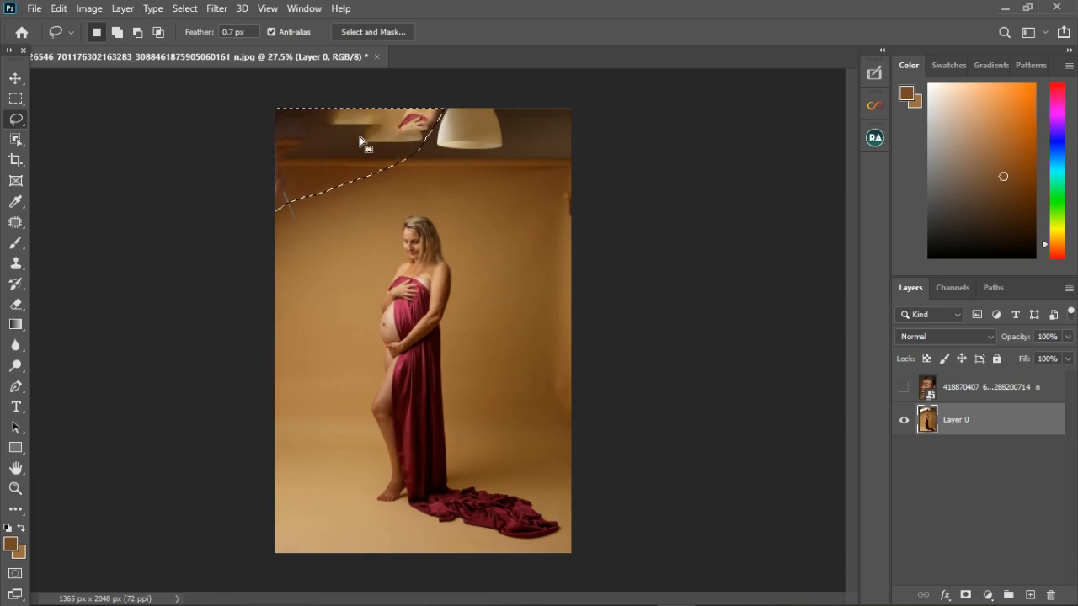
{"action": "key", "text": "ctrl+z"}
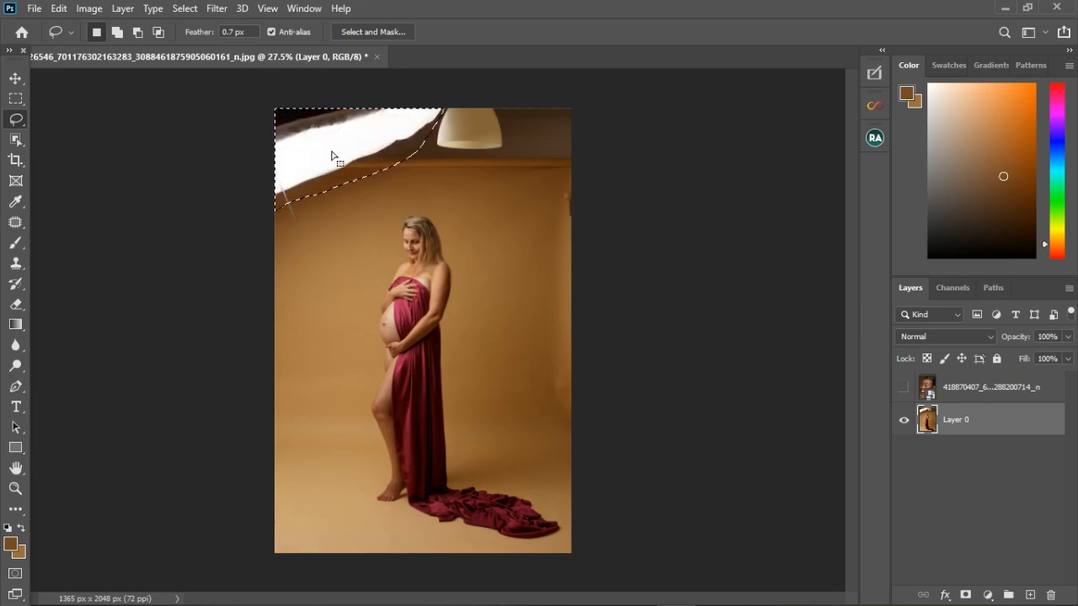
- Try patching the selected softbox with the backdrop just below it using the Patch tool, and undo the patch
{"action": "left_click", "coordinate": [17, 228]}
{"action": "left_click", "coordinate": [84, 252]}
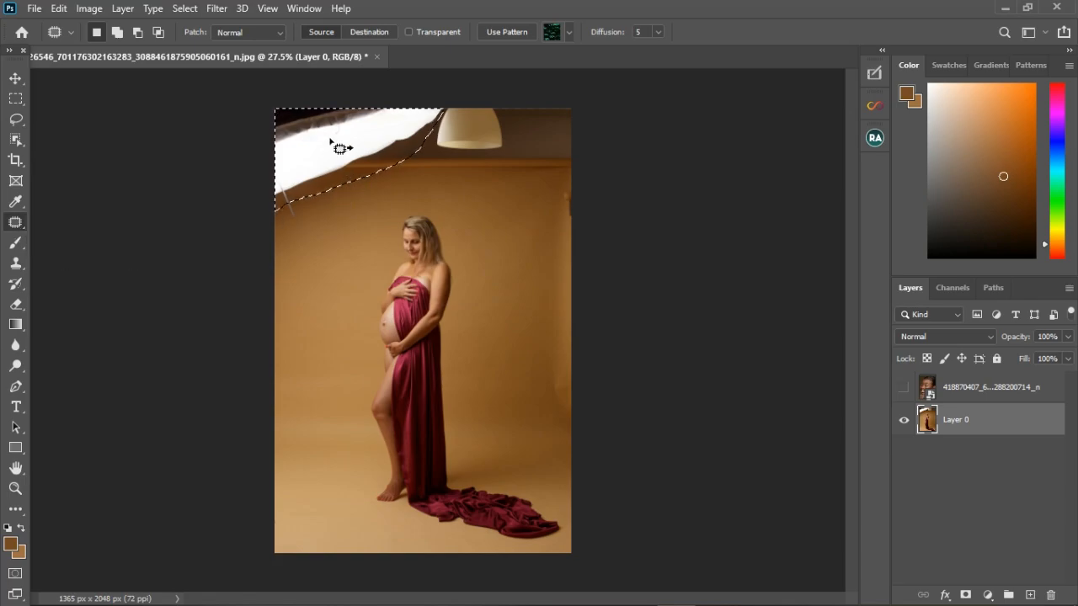
{"action": "left_click_drag", "start_coordinate": [331, 141], "coordinate": [340, 206]}
{"action": "key", "text": "ctrl+d"}
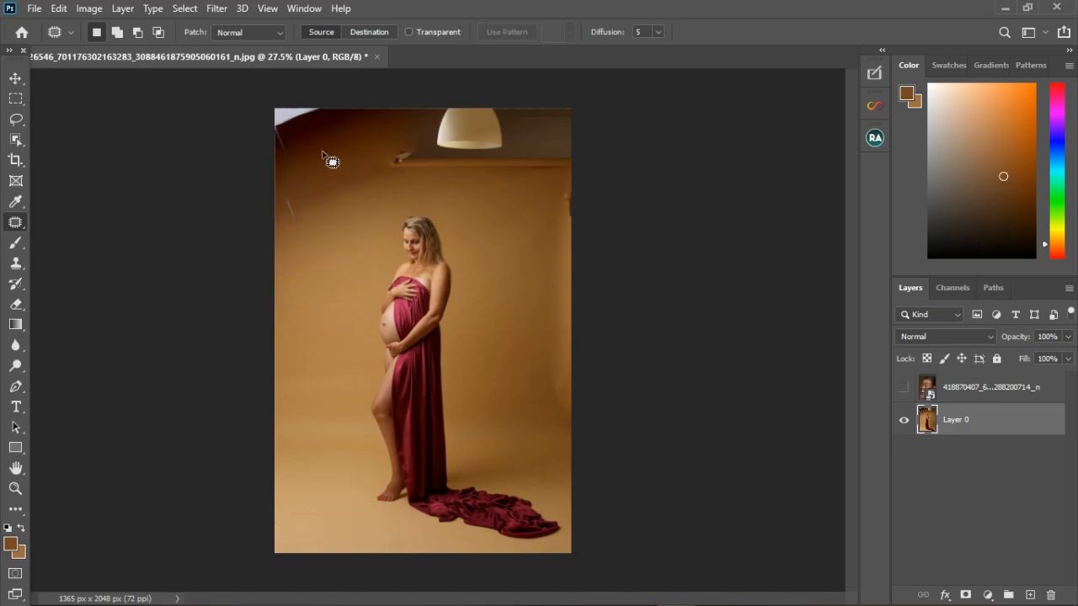
{"action": "key", "text": "ctrl+z"}
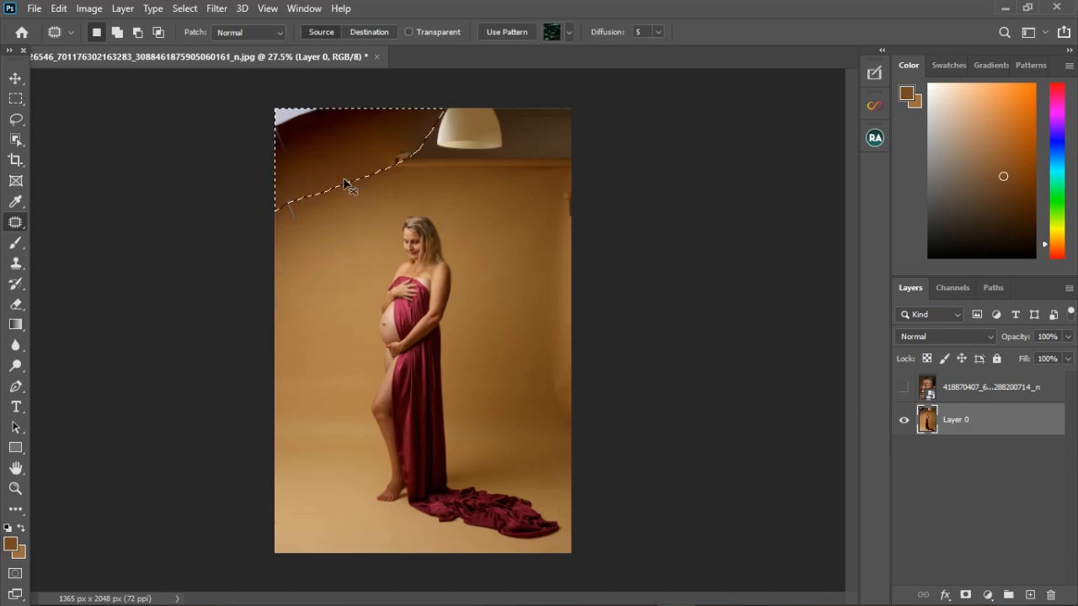
{"action": "key", "text": "ctrl+z"}
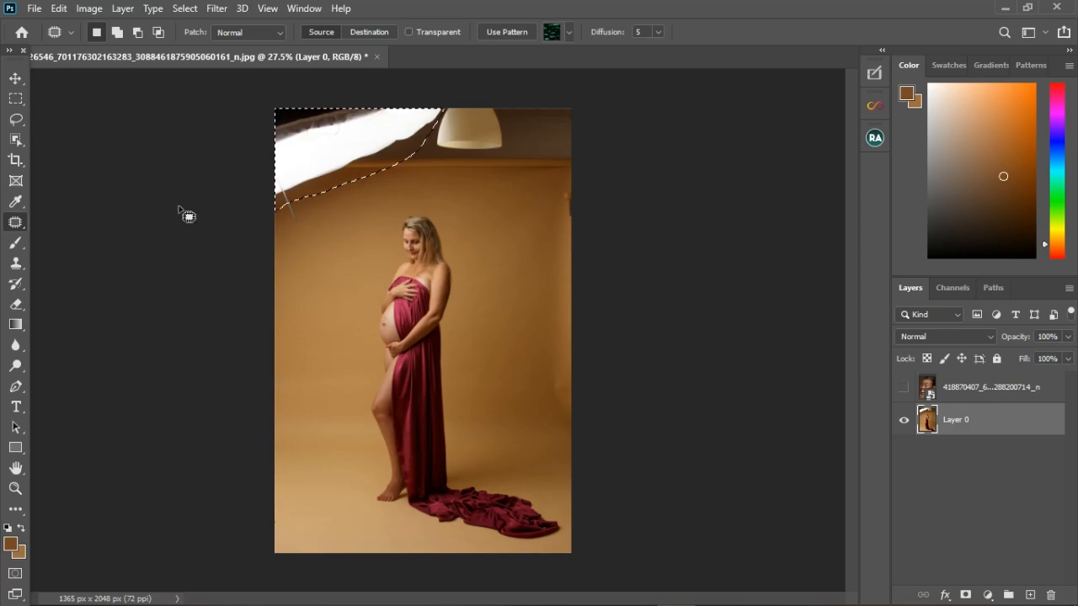
- Switch to the Clone Stamp tool, set it to sample the current layer only, and deselect the softbox area
{"action": "right_click", "coordinate": [16, 221]}
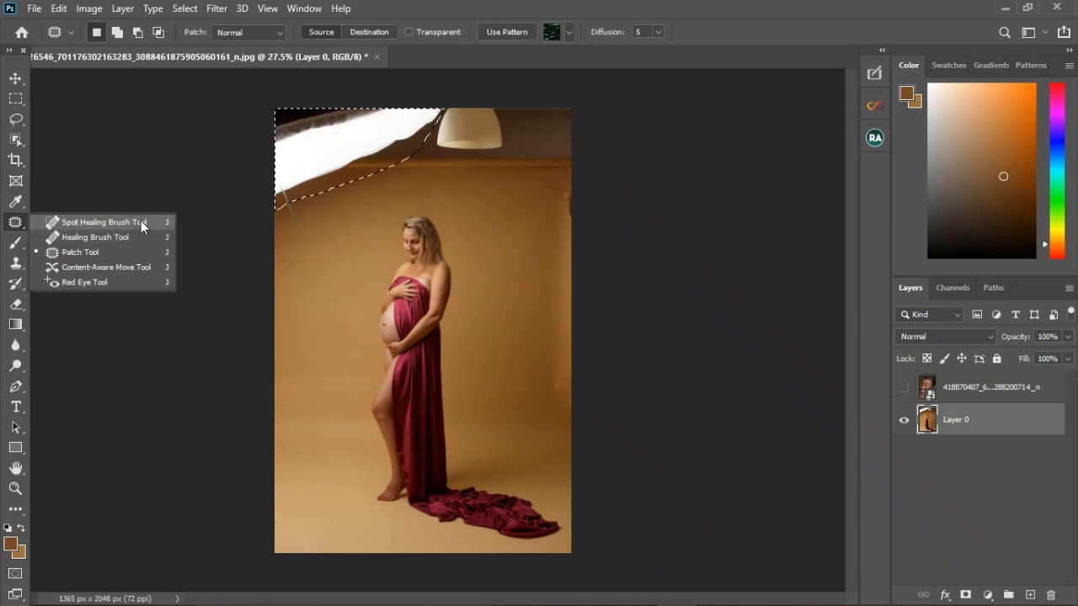
{"action": "left_click", "coordinate": [22, 226]}
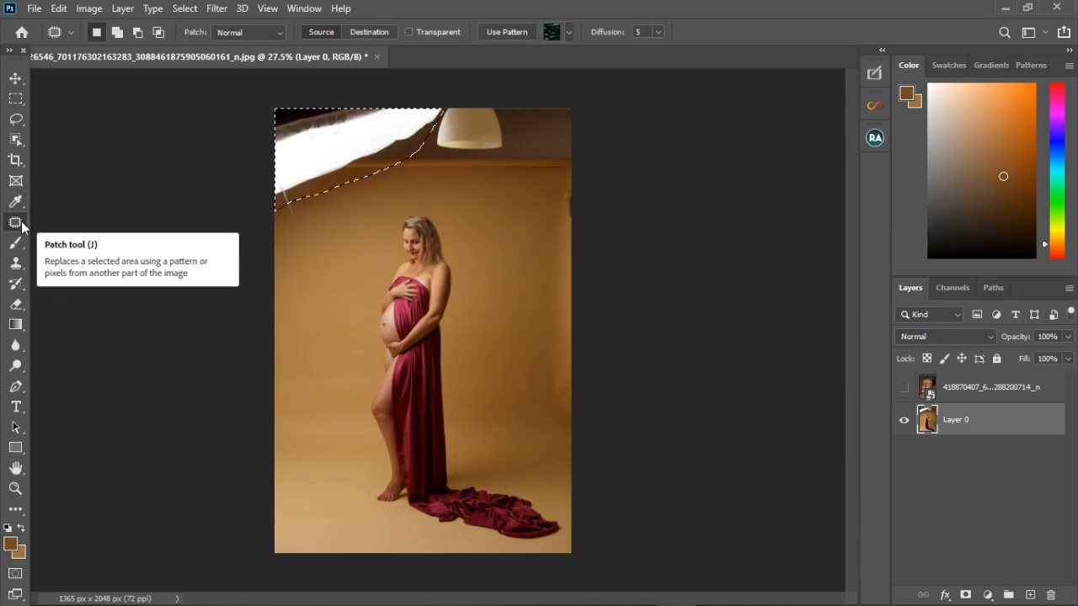
{"action": "left_click", "coordinate": [17, 266]}
{"action": "left_click", "coordinate": [67, 263]}
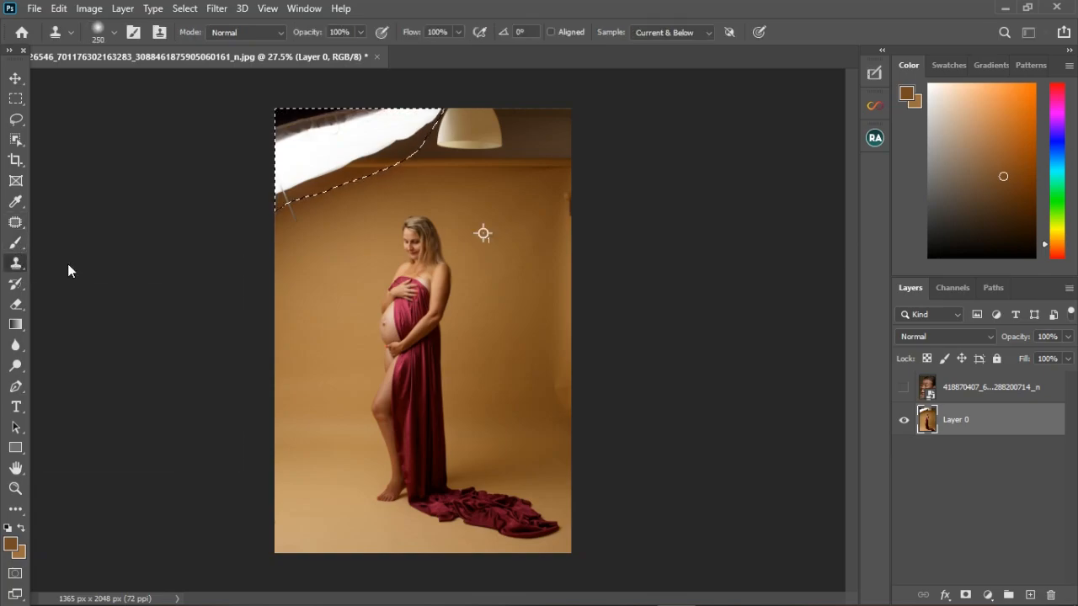
{"action": "left_click", "coordinate": [709, 32]}
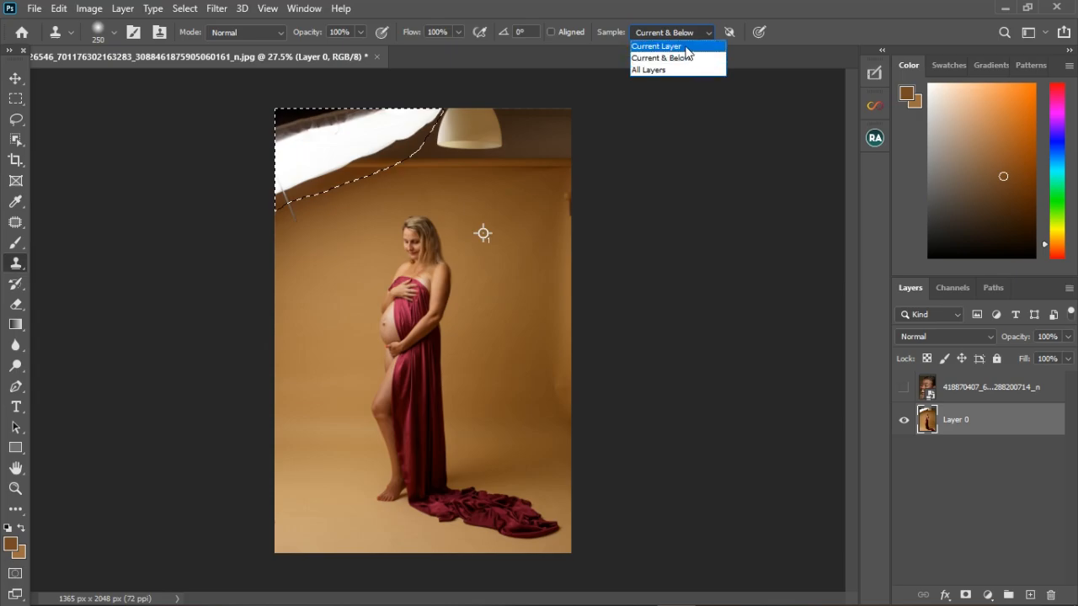
{"action": "left_click", "coordinate": [661, 46]}
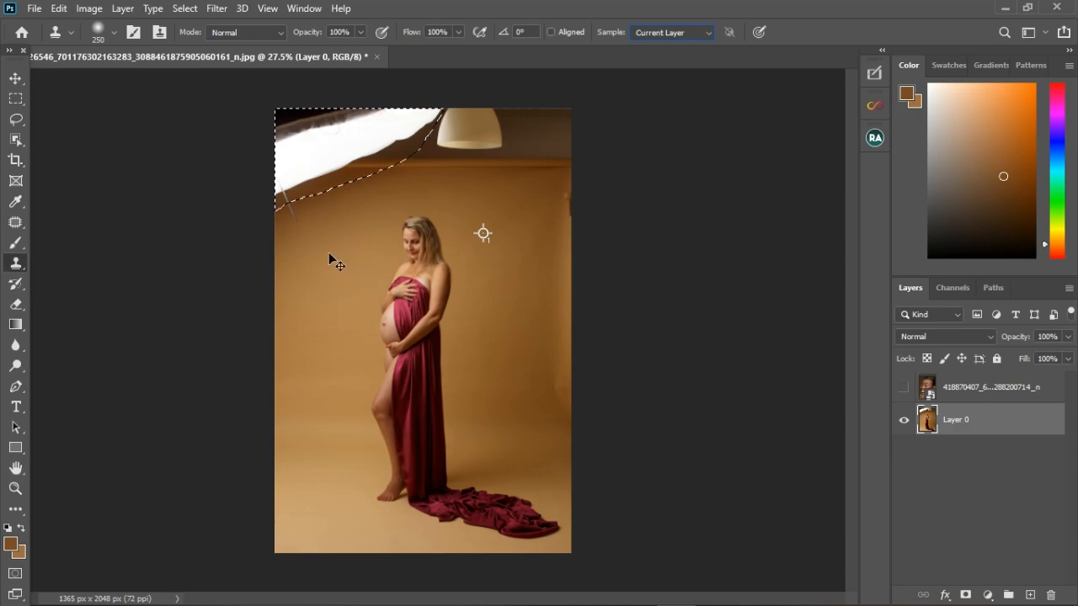
{"action": "key", "text": "ctrl+d"}
- Try cloning the photo content over the softbox and ceiling in one broad pass, and undo it
{"action": "left_click", "coordinate": [320, 269], "text": "alt"}
{"action": "mouse_move", "coordinate": [317, 196]}
{"action": "left_mouse_down"}
{"action": "mouse_move", "coordinate": [320, 148]}
{"action": "mouse_move", "coordinate": [309, 203]}
{"action": "mouse_move", "coordinate": [360, 156]}
{"action": "mouse_move", "coordinate": [333, 145]}
{"action": "mouse_move", "coordinate": [278, 171]}
{"action": "mouse_move", "coordinate": [289, 211]}
{"action": "mouse_move", "coordinate": [391, 166]}
{"action": "mouse_move", "coordinate": [410, 139]}
{"action": "mouse_move", "coordinate": [374, 147]}
{"action": "mouse_move", "coordinate": [426, 129]}
{"action": "mouse_move", "coordinate": [433, 146]}
{"action": "mouse_move", "coordinate": [349, 198]}
{"action": "mouse_move", "coordinate": [538, 207]}
{"action": "mouse_move", "coordinate": [340, 230]}
{"action": "mouse_move", "coordinate": [594, 233]}
{"action": "mouse_move", "coordinate": [239, 236]}
{"action": "mouse_move", "coordinate": [435, 246]}
{"action": "mouse_move", "coordinate": [559, 276]}
{"action": "mouse_move", "coordinate": [328, 278]}
{"action": "mouse_move", "coordinate": [290, 296]}
{"action": "mouse_move", "coordinate": [476, 327]}
{"action": "mouse_move", "coordinate": [551, 355]}
{"action": "mouse_move", "coordinate": [429, 345]}
{"action": "mouse_move", "coordinate": [329, 371]}
{"action": "mouse_move", "coordinate": [438, 419]}
{"action": "mouse_move", "coordinate": [397, 431]}
{"action": "mouse_move", "coordinate": [407, 413]}
{"action": "mouse_move", "coordinate": [380, 466]}
{"action": "mouse_move", "coordinate": [479, 489]}
{"action": "mouse_move", "coordinate": [476, 522]}
{"action": "mouse_move", "coordinate": [459, 488]}
{"action": "mouse_move", "coordinate": [531, 487]}
{"action": "mouse_move", "coordinate": [492, 408]}
{"action": "mouse_move", "coordinate": [488, 344]}
{"action": "mouse_move", "coordinate": [581, 302]}
{"action": "mouse_move", "coordinate": [484, 250]}
{"action": "mouse_move", "coordinate": [562, 230]}
{"action": "mouse_move", "coordinate": [471, 204]}
{"action": "mouse_move", "coordinate": [504, 152]}
{"action": "mouse_move", "coordinate": [464, 141]}
{"action": "mouse_move", "coordinate": [536, 186]}
{"action": "left_mouse_up"}
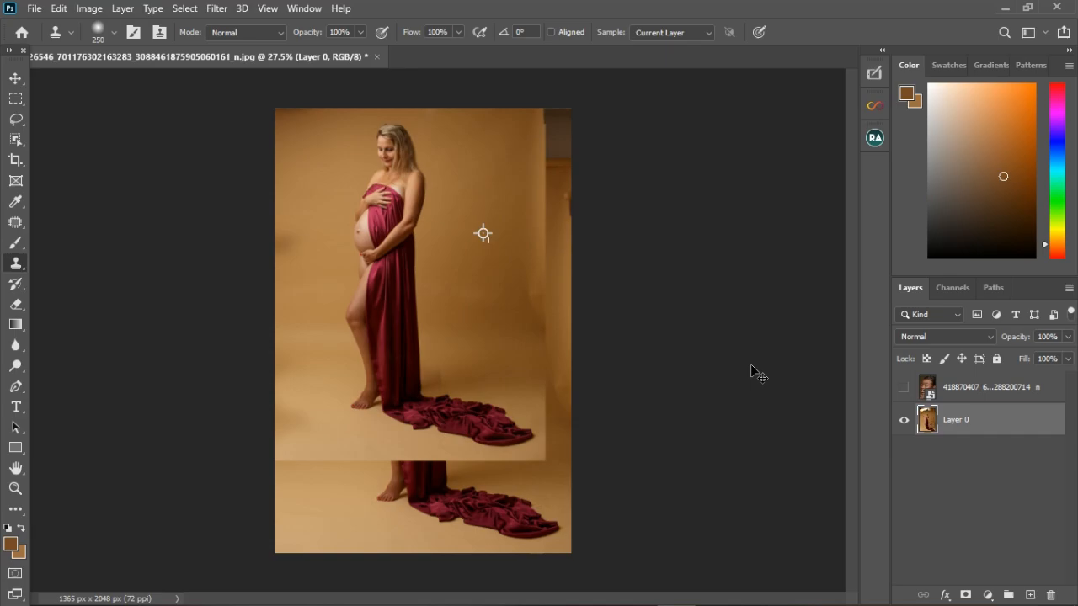
{"action": "key", "text": "ctrl+z"}
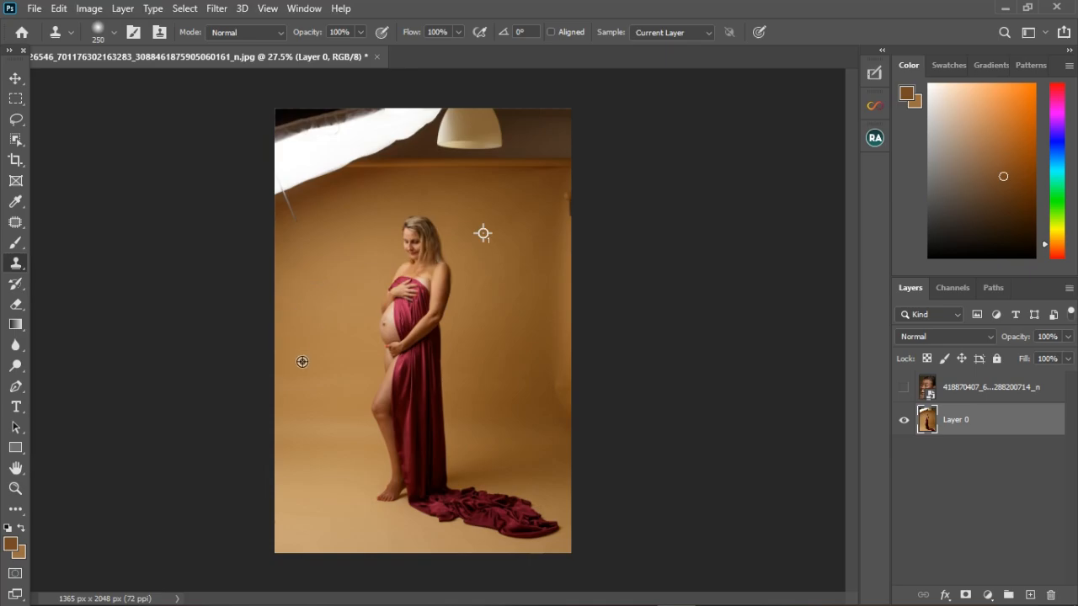
- Try cloning vertical strips of clean backdrop over the softbox from the photo's left edge towards the lamp with a 250 px Clone Stamp
{"action": "left_click_drag", "start_coordinate": [304, 236], "coordinate": [306, 113]}
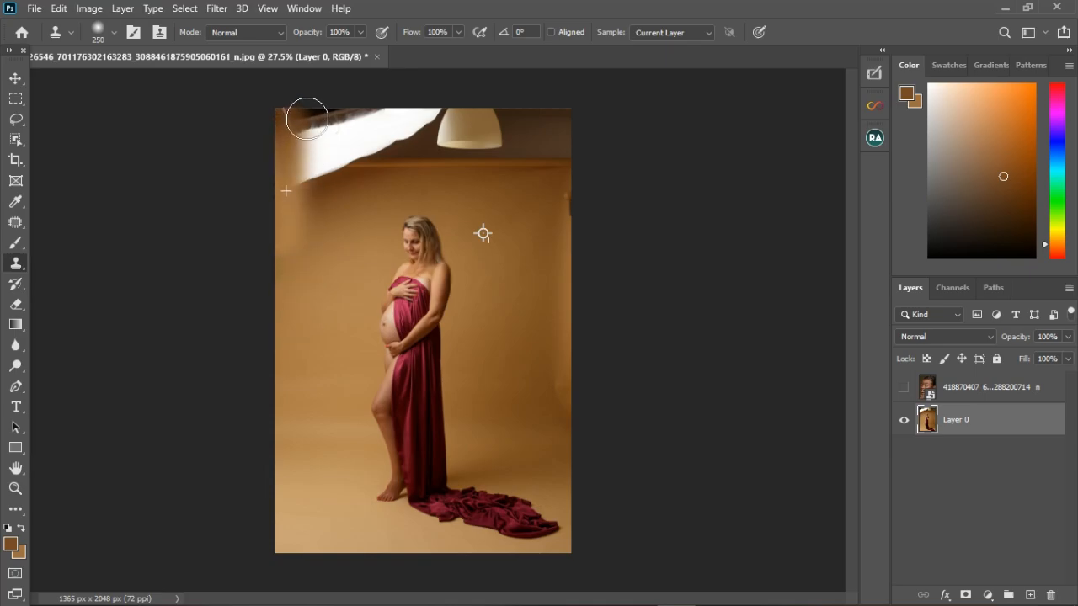
{"action": "mouse_move", "coordinate": [327, 315]}
{"action": "left_mouse_down"}
{"action": "mouse_move", "coordinate": [331, 123]}
{"action": "mouse_move", "coordinate": [327, 296]}
{"action": "mouse_move", "coordinate": [325, 134]}
{"action": "left_mouse_up"}
{"action": "left_click", "coordinate": [319, 333], "text": "alt"}
{"action": "left_click_drag", "start_coordinate": [353, 231], "coordinate": [344, 120]}
{"action": "left_click", "coordinate": [324, 315], "text": "alt"}
{"action": "left_click_drag", "start_coordinate": [362, 263], "coordinate": [380, 115]}
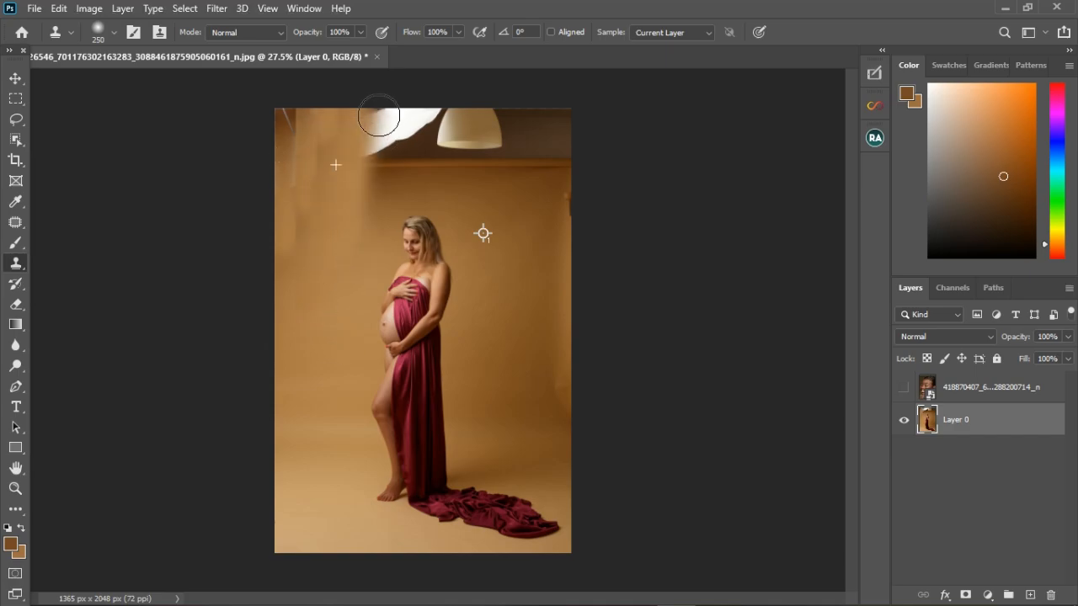
{"action": "left_click", "coordinate": [351, 258], "text": "alt"}
{"action": "left_click_drag", "start_coordinate": [390, 267], "coordinate": [403, 120]}
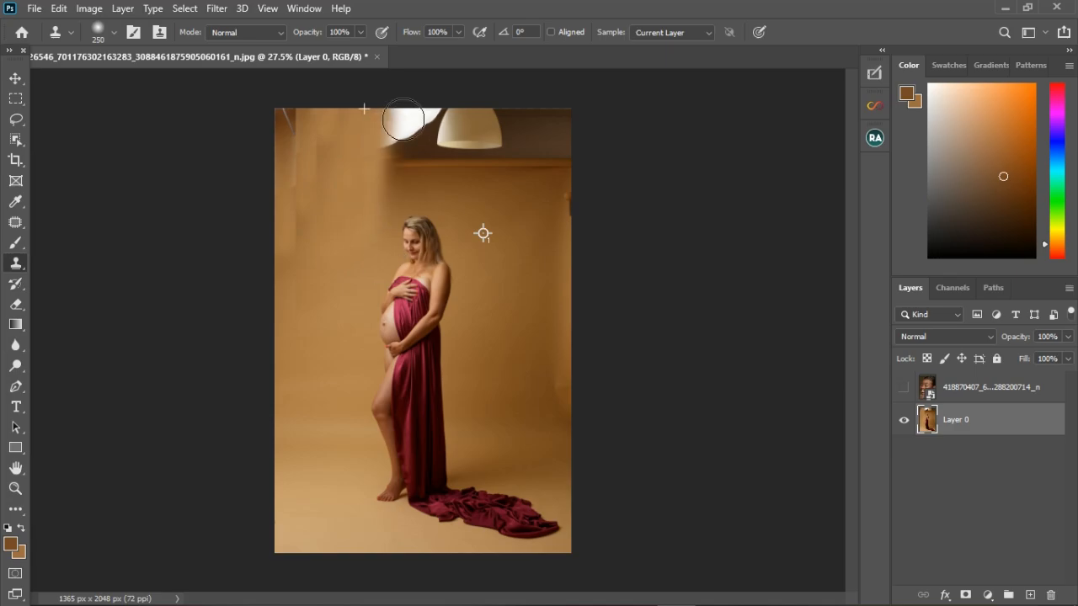
- Try cloning clean backdrop over the leftover marks near the photo's upper-left corner and over the ceiling strip at its upper right
{"action": "left_click", "coordinate": [310, 281], "text": "alt"}
{"action": "mouse_move", "coordinate": [305, 232]}
{"action": "left_mouse_down"}
{"action": "mouse_move", "coordinate": [320, 113]}
{"action": "mouse_move", "coordinate": [317, 160]}
{"action": "left_mouse_up"}
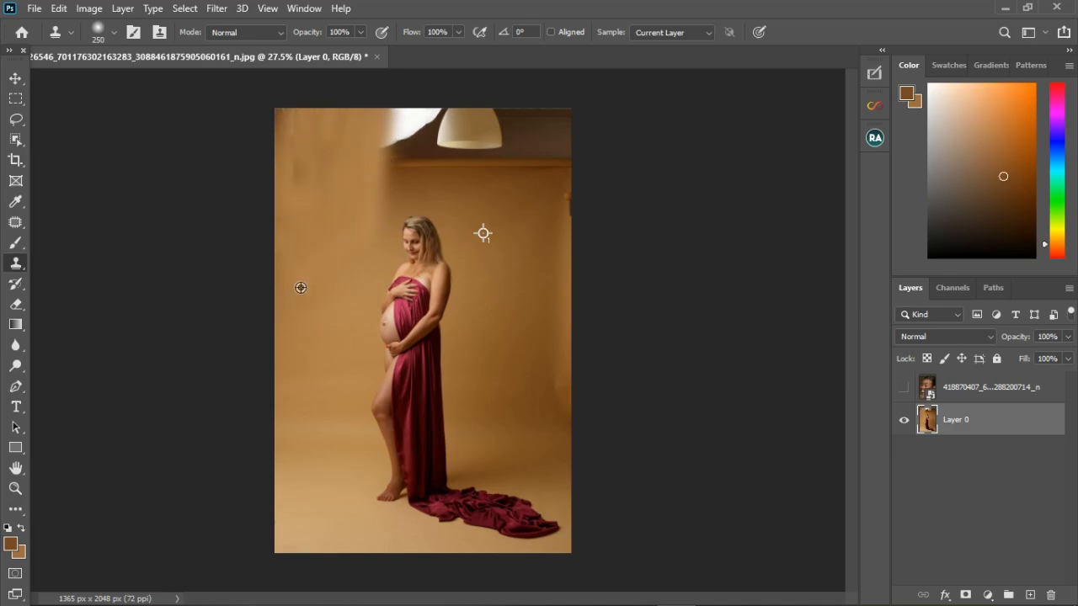
{"action": "left_click", "coordinate": [311, 276], "text": "alt"}
{"action": "left_click_drag", "start_coordinate": [322, 198], "coordinate": [321, 127]}
{"action": "left_click", "coordinate": [552, 204], "text": "alt"}
{"action": "mouse_move", "coordinate": [552, 180]}
{"action": "left_mouse_down"}
{"action": "mouse_move", "coordinate": [570, 123]}
{"action": "mouse_move", "coordinate": [587, 195]}
{"action": "left_mouse_up"}
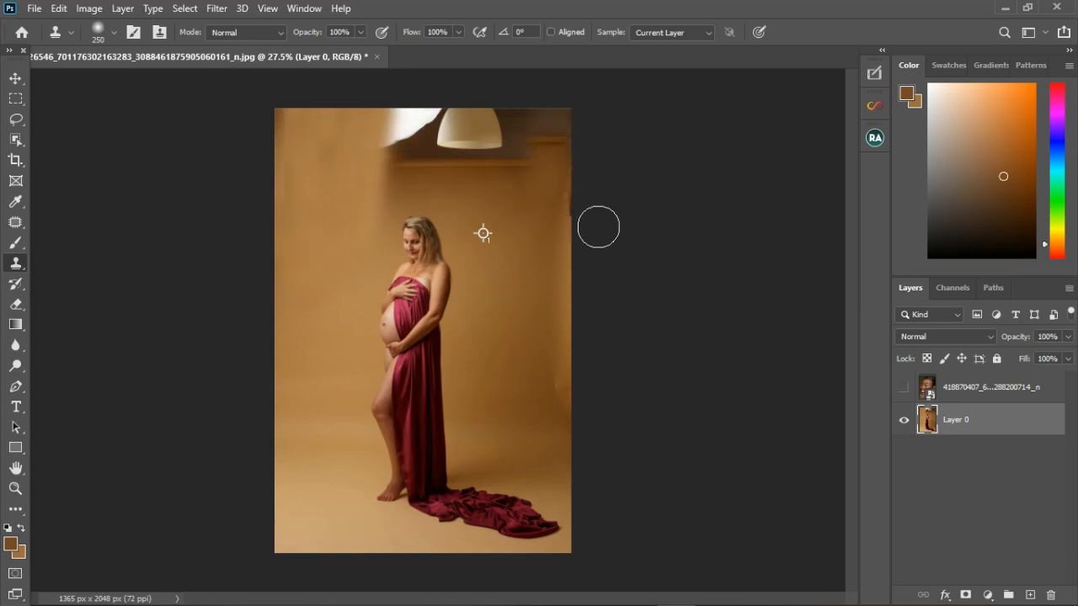
- Undo the clone strokes over the softbox and ceiling, including a stray test dab
{"action": "key", "text": "ctrl+z"}
{"action": "key", "text": "ctrl+z"}
{"action": "key", "text": "ctrl+z"}
{"action": "key", "text": "ctrl+z"}
{"action": "key", "text": "ctrl+z"}
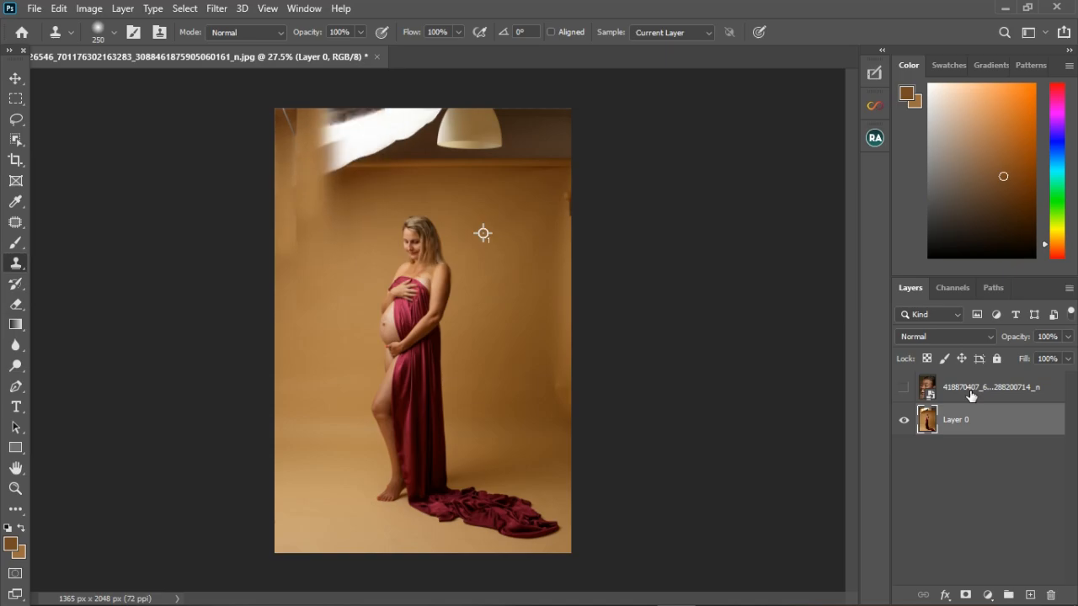
{"action": "key", "text": "ctrl+z"}
{"action": "key", "text": "ctrl+z"}
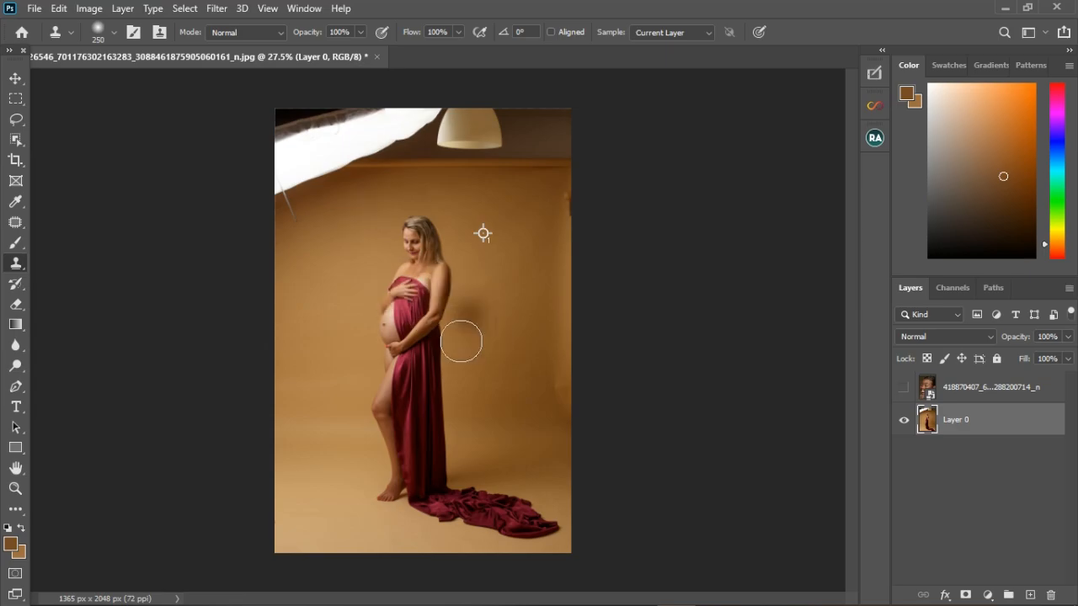
{"action": "left_click", "coordinate": [305, 166]}
{"action": "key", "text": "ctrl+z"}
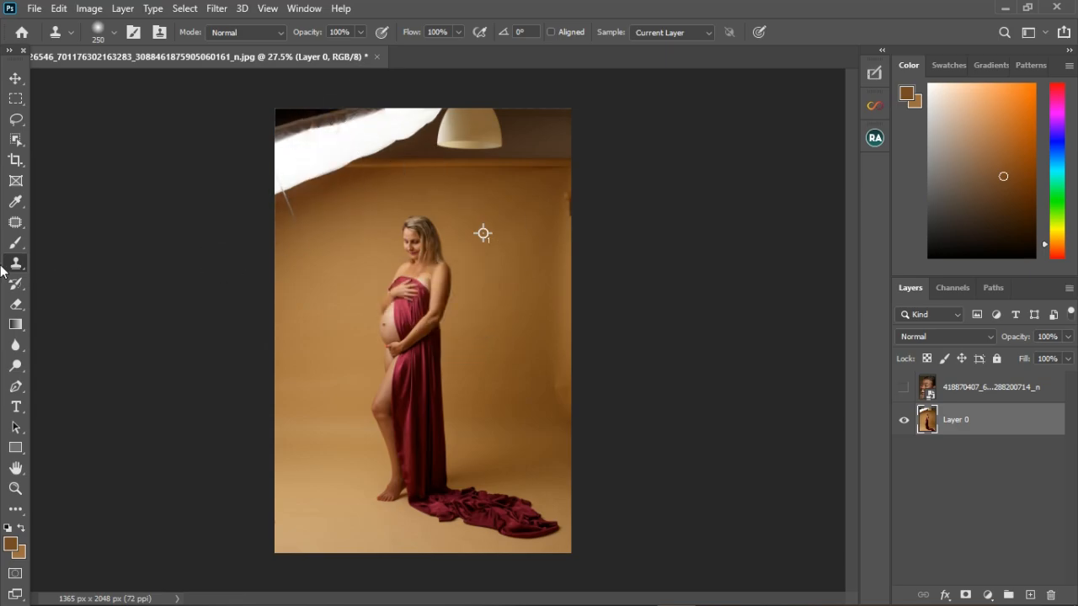
- Return to the Clone Stamp tool and set its brush size to 500 px
{"action": "left_click", "coordinate": [15, 242]}
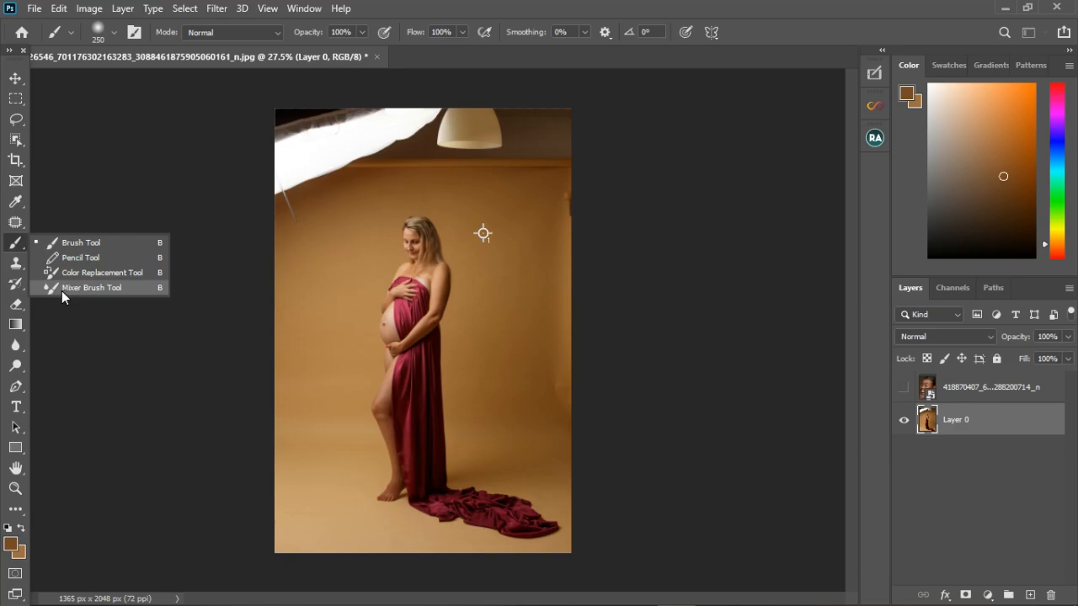
{"action": "left_click", "coordinate": [15, 263]}
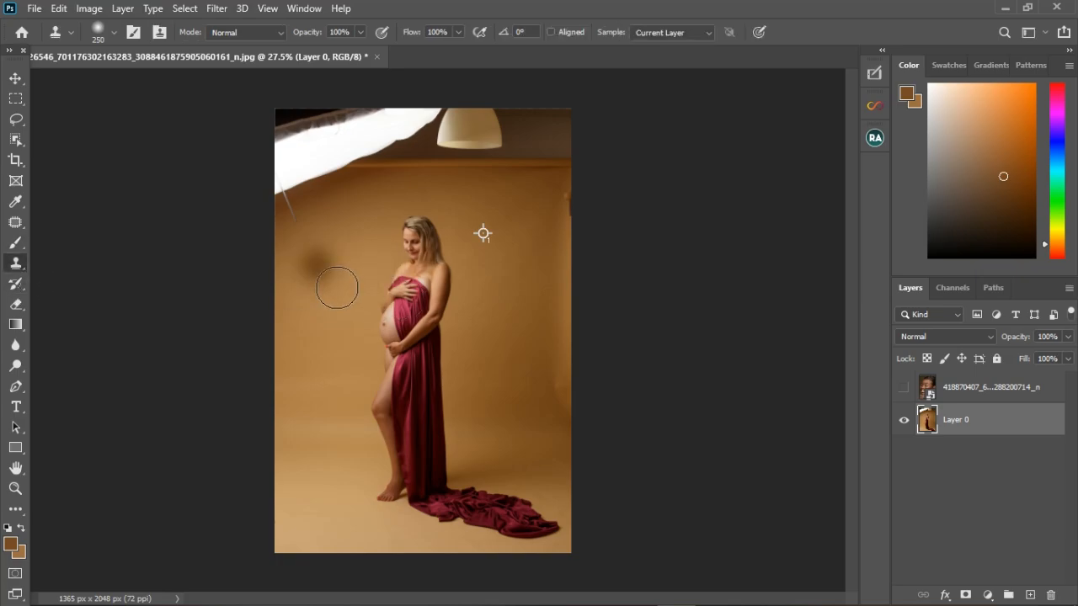
{"action": "key", "text": "]"}
{"action": "key", "text": "]"}
{"action": "key", "text": "]"}
{"action": "key", "text": "]"}
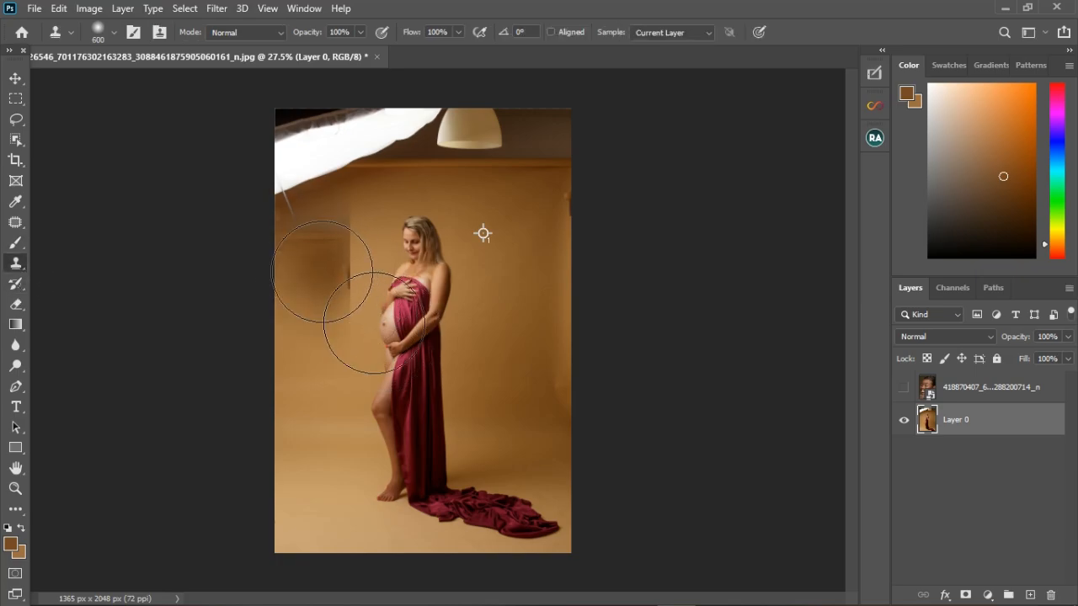
{"action": "key", "text": "bracketleft"}
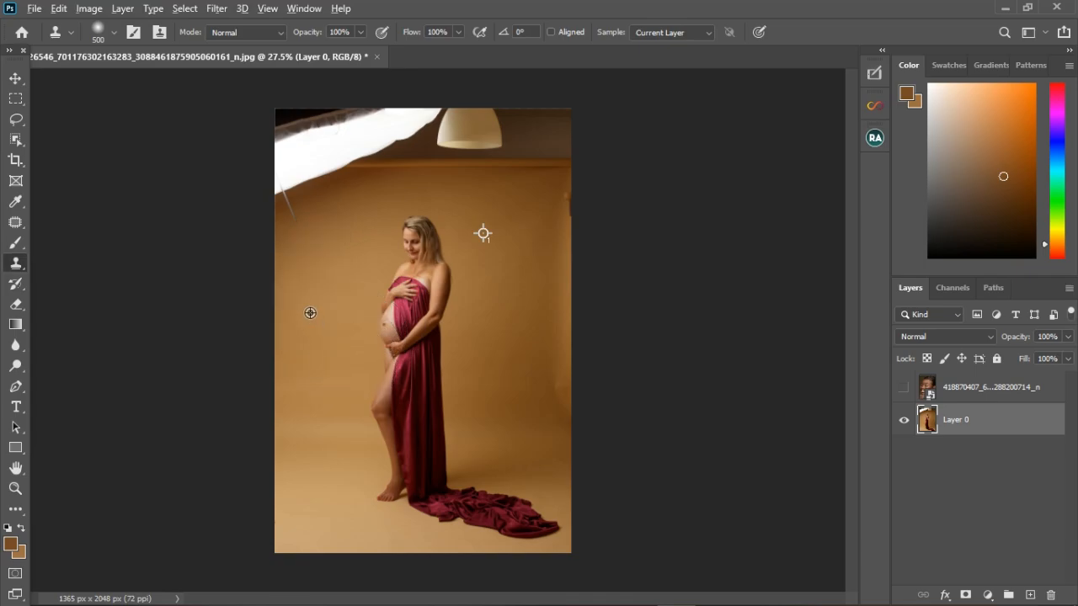
- Clone clean backdrop from beside the woman over the softbox, hanging lamp and ceiling across the top of the photo
{"action": "left_click", "coordinate": [310, 313], "text": "alt"}
{"action": "left_click_drag", "start_coordinate": [299, 154], "coordinate": [301, 160]}
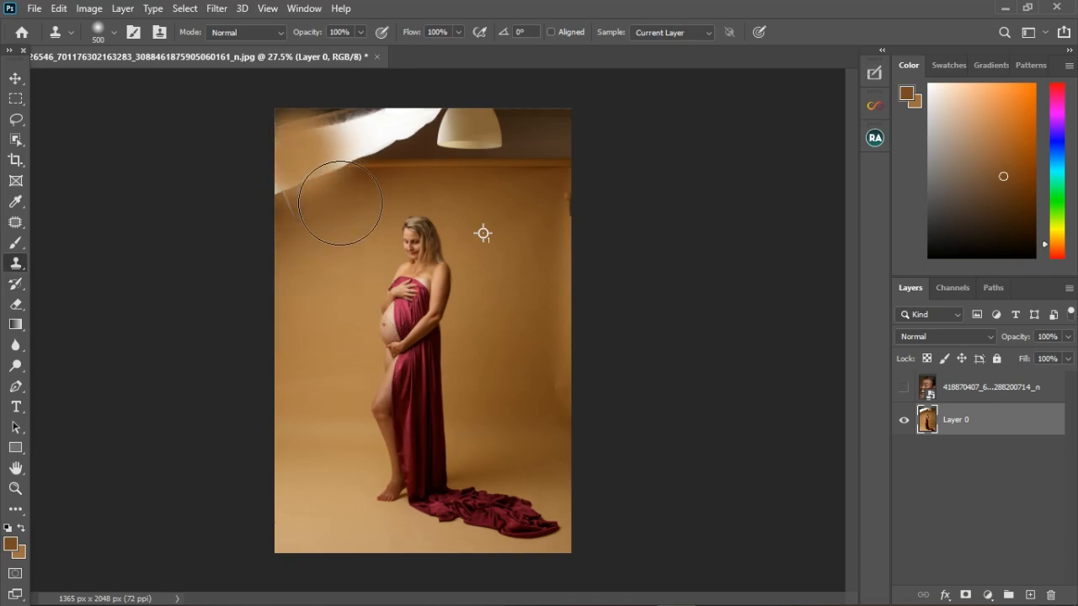
{"action": "mouse_move", "coordinate": [383, 172]}
{"action": "left_mouse_down"}
{"action": "mouse_move", "coordinate": [477, 154]}
{"action": "mouse_move", "coordinate": [626, 168]}
{"action": "mouse_move", "coordinate": [516, 173]}
{"action": "mouse_move", "coordinate": [481, 142]}
{"action": "mouse_move", "coordinate": [344, 210]}
{"action": "mouse_move", "coordinate": [339, 186]}
{"action": "mouse_move", "coordinate": [325, 211]}
{"action": "left_mouse_up"}
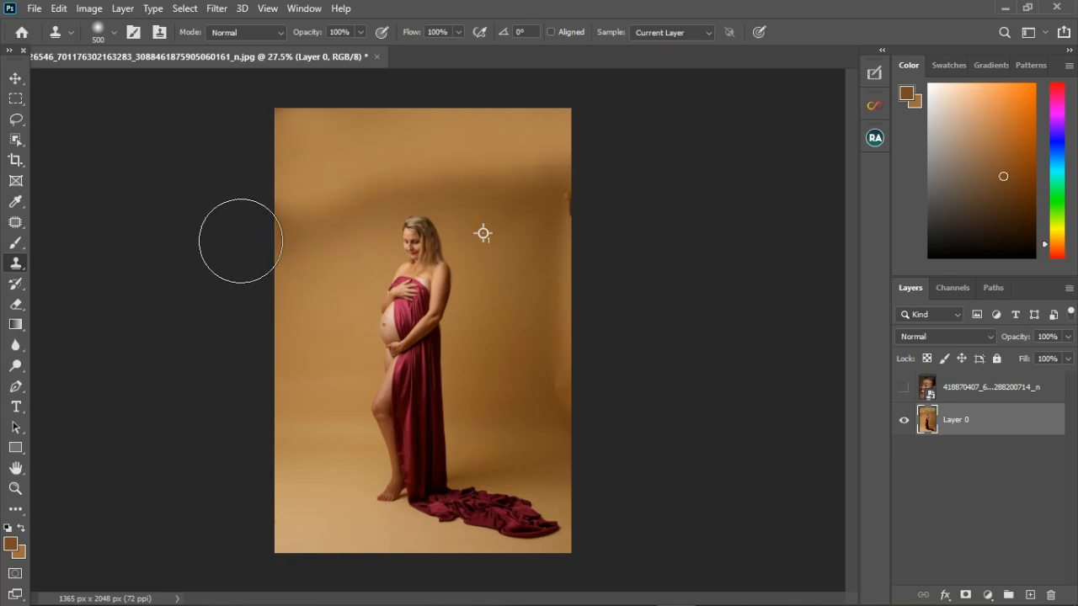
{"action": "left_click_drag", "start_coordinate": [358, 210], "coordinate": [340, 268]}
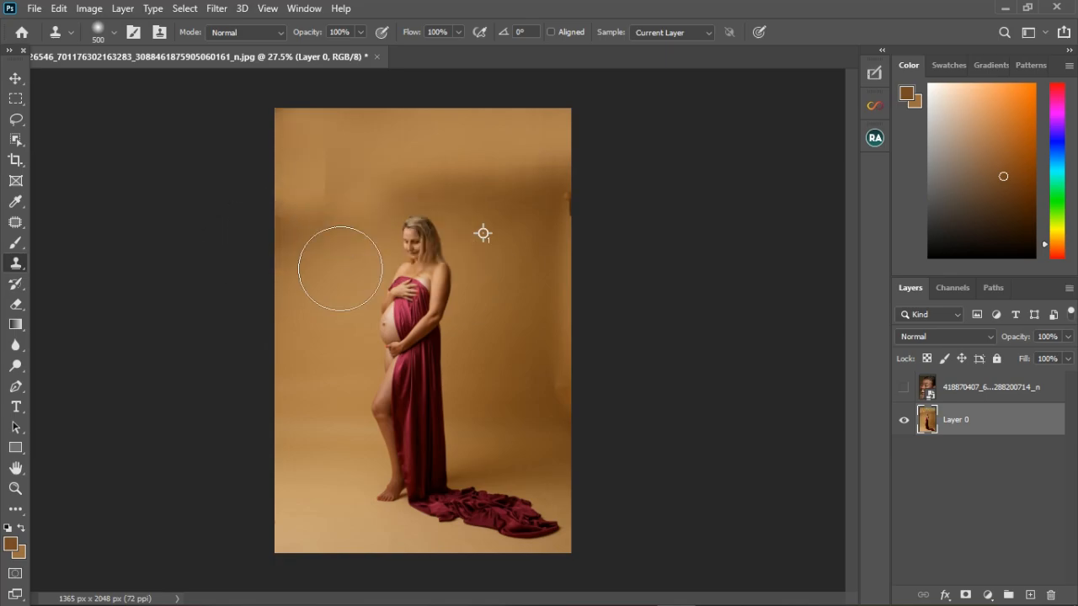
- Blend the dark cloning band and right edge of the upper backdrop with the Mixer Brush at 250 px
{"action": "right_click", "coordinate": [15, 269]}
{"action": "left_click", "coordinate": [24, 257]}
{"action": "right_click", "coordinate": [16, 244]}
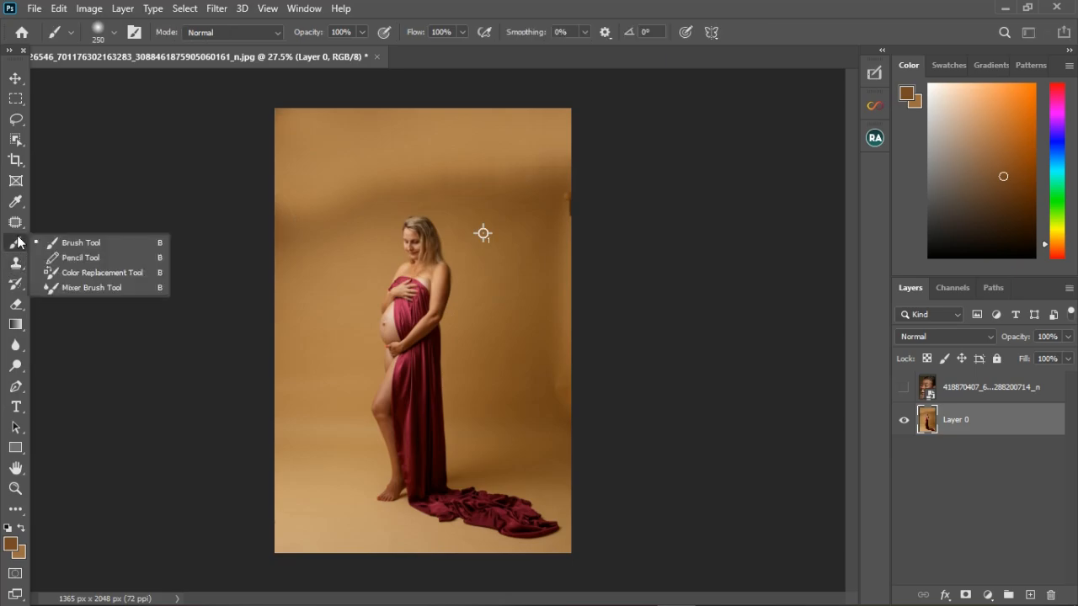
{"action": "left_click", "coordinate": [55, 286]}
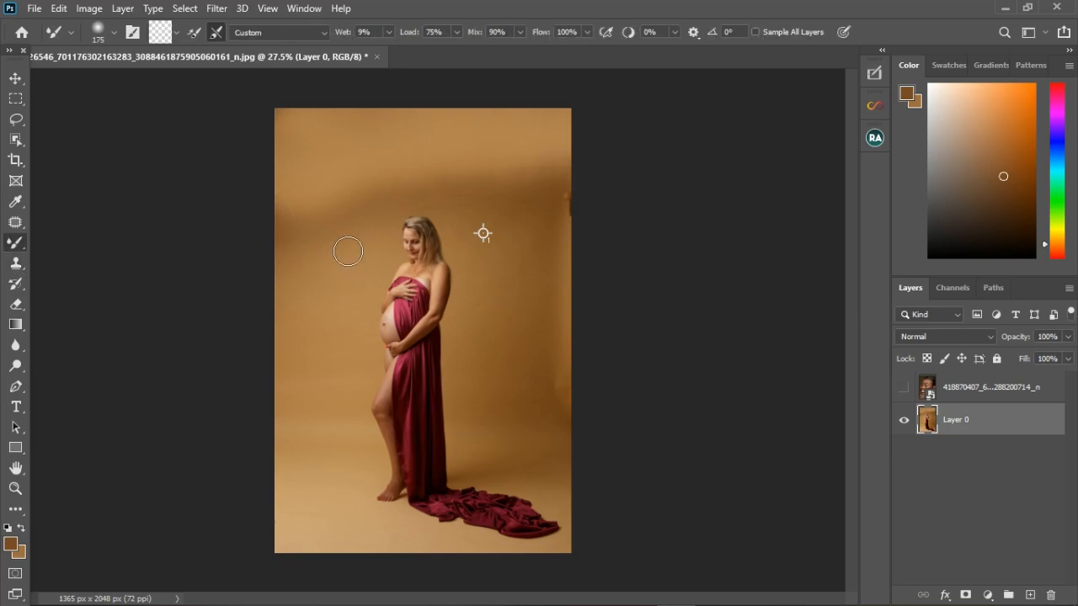
{"action": "key", "text": "bracketright"}
{"action": "key", "text": "bracketright"}
{"action": "key", "text": "bracketright"}
{"action": "key", "text": "bracketright"}
{"action": "key", "text": "bracketright"}
{"action": "key", "text": "bracketleft"}
{"action": "key", "text": "bracketleft"}
{"action": "key", "text": "bracketleft"}
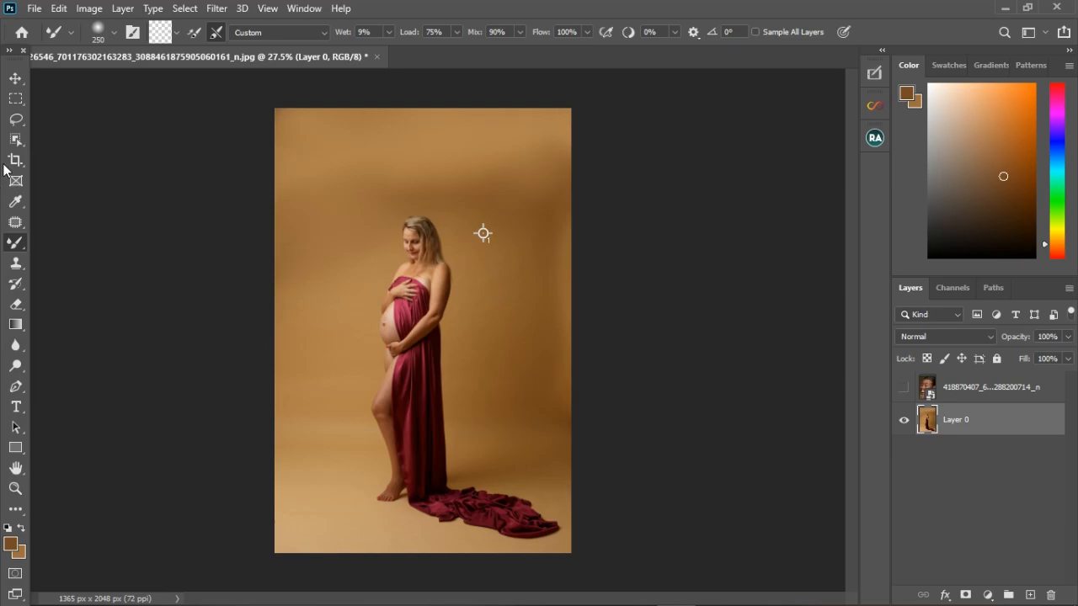
- Lasso the dark backdrop area to the upper right of the woman's head, patch it with lighter backdrop from the upper left, and deselect
{"action": "left_click", "coordinate": [15, 119]}
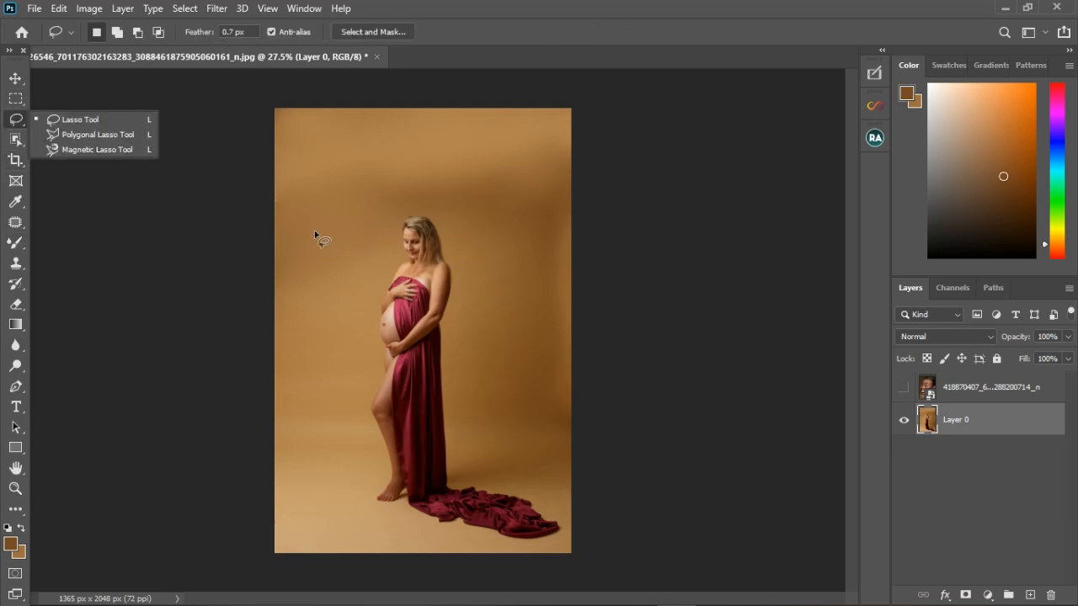
{"action": "left_click", "coordinate": [447, 176]}
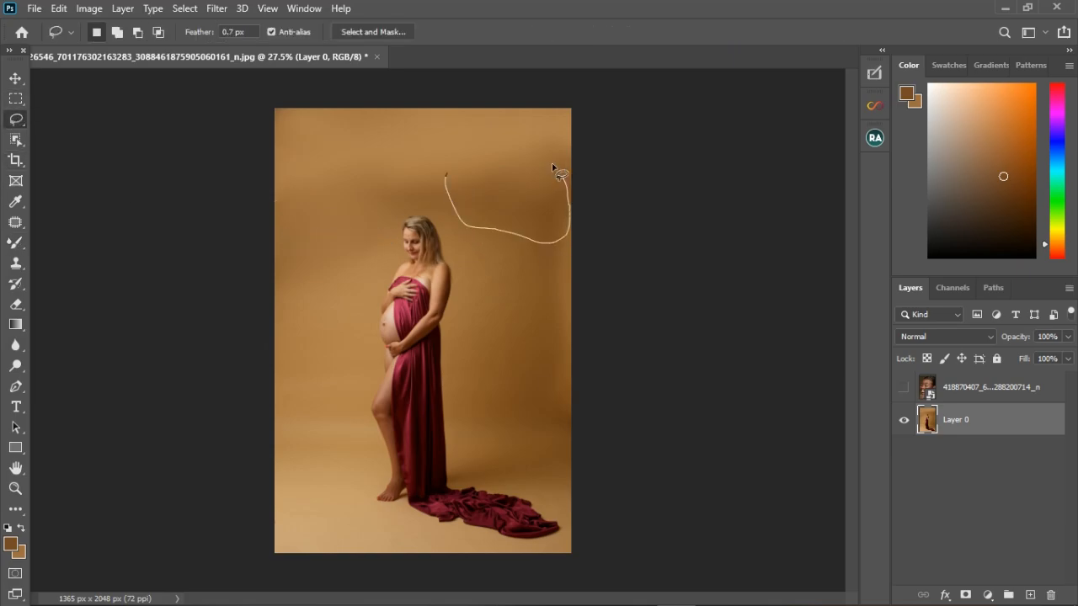
{"action": "left_click_drag", "start_coordinate": [556, 172], "coordinate": [447, 173]}
{"action": "left_click", "coordinate": [15, 222]}
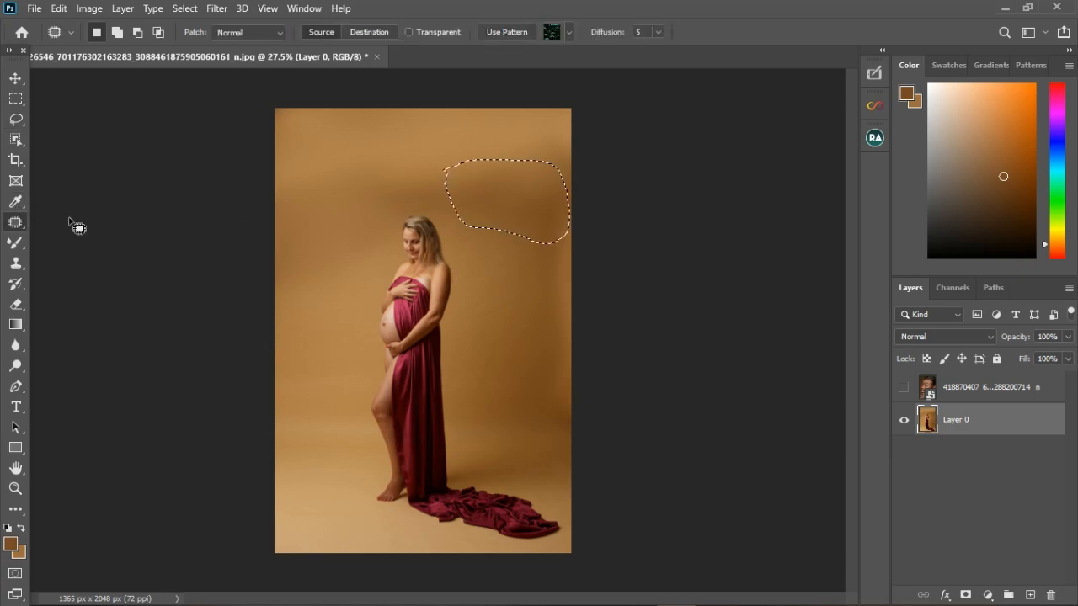
{"action": "left_click_drag", "start_coordinate": [550, 200], "coordinate": [380, 153]}
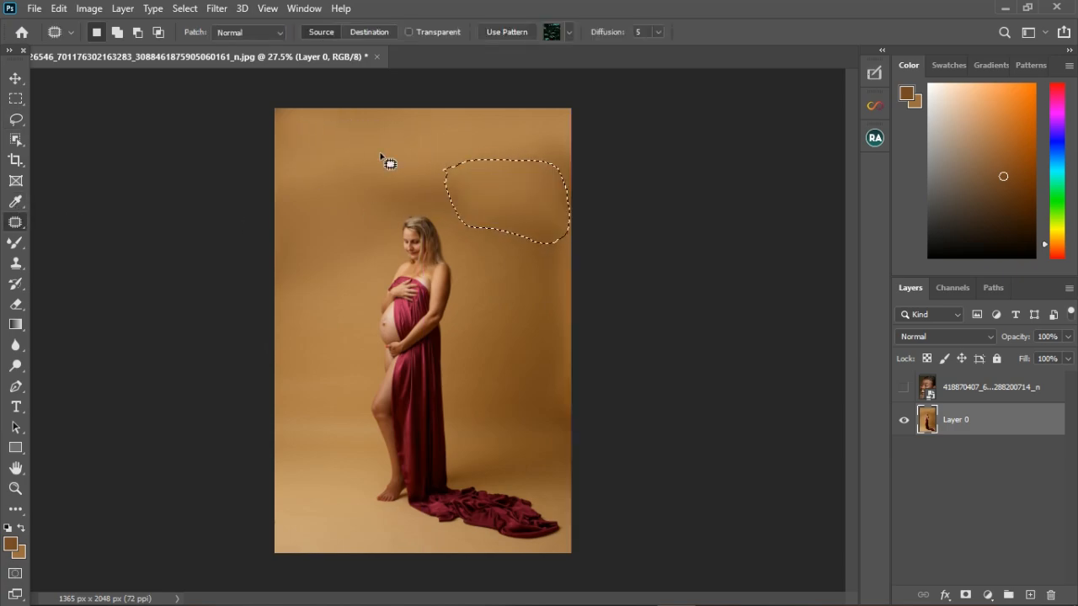
{"action": "left_click", "coordinate": [466, 133]}
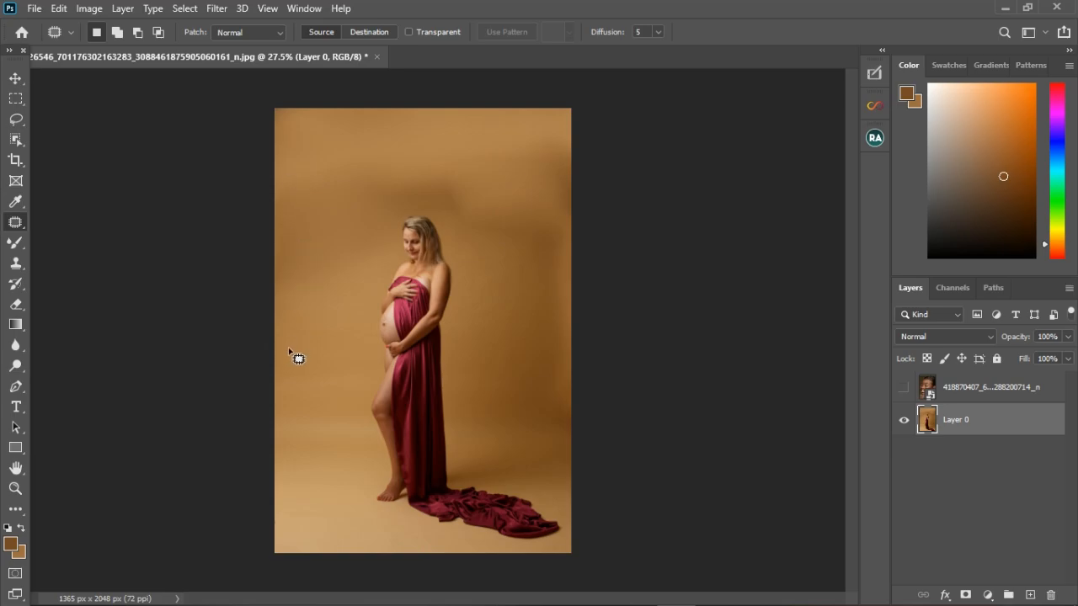
- Patch the dark backdrop areas left of and just above the woman's head with smoother backdrop, deselecting after each patch
{"action": "mouse_move", "coordinate": [283, 257]}
{"action": "left_mouse_down"}
{"action": "mouse_move", "coordinate": [308, 185]}
{"action": "mouse_move", "coordinate": [340, 195]}
{"action": "mouse_move", "coordinate": [338, 257]}
{"action": "mouse_move", "coordinate": [313, 276]}
{"action": "left_mouse_up"}
{"action": "left_click_drag", "start_coordinate": [318, 239], "coordinate": [361, 159]}
{"action": "left_click", "coordinate": [457, 159]}
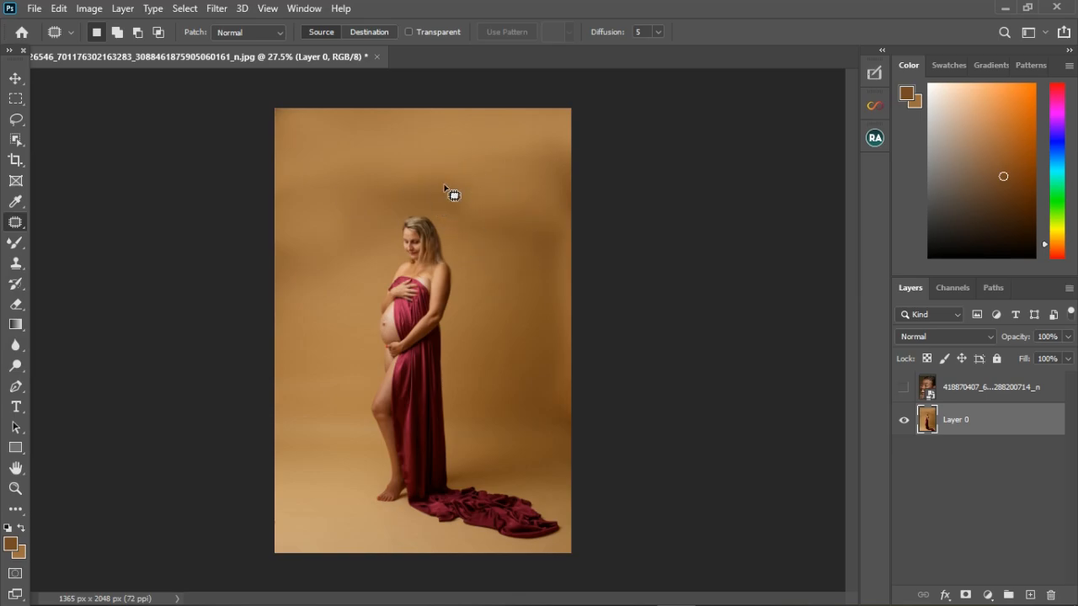
{"action": "mouse_move", "coordinate": [416, 156]}
{"action": "left_mouse_down"}
{"action": "mouse_move", "coordinate": [384, 197]}
{"action": "mouse_move", "coordinate": [467, 224]}
{"action": "mouse_move", "coordinate": [452, 176]}
{"action": "mouse_move", "coordinate": [426, 158]}
{"action": "left_mouse_up"}
{"action": "left_click_drag", "start_coordinate": [449, 210], "coordinate": [354, 150]}
{"action": "left_click", "coordinate": [437, 184]}
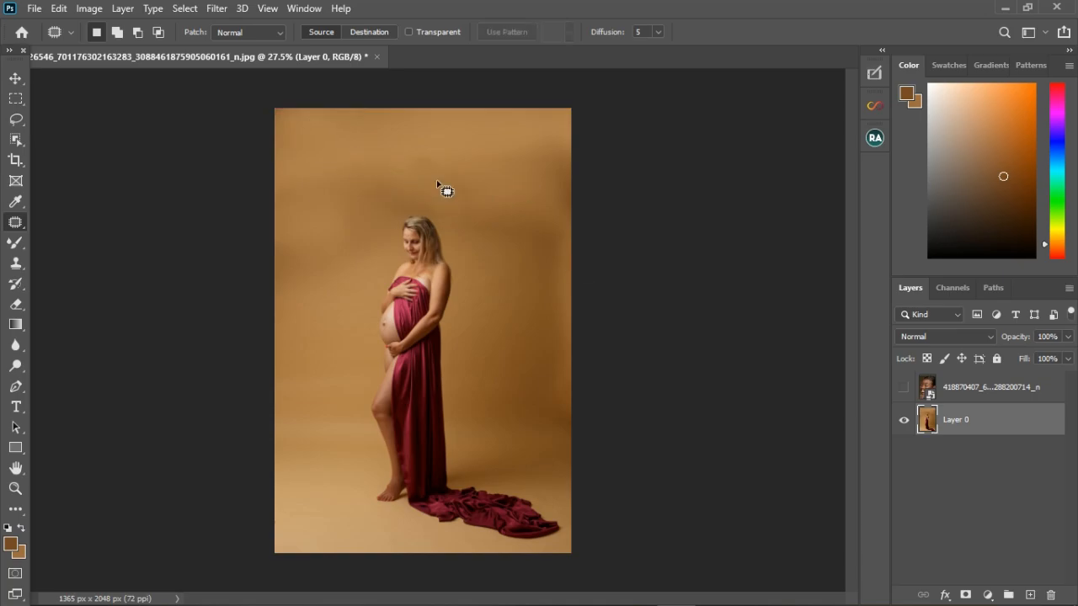
- Paint over the dark backdrop just above and left of the woman's head with the 250 px Brush in a sampled backdrop colour
{"action": "left_click", "coordinate": [16, 245]}
{"action": "left_click", "coordinate": [80, 243]}
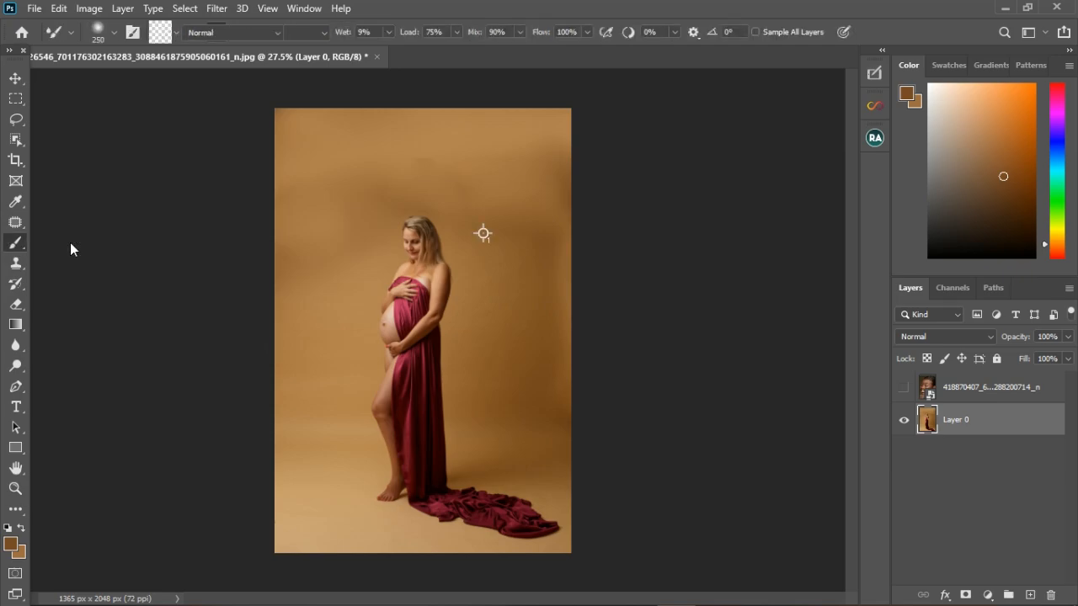
{"action": "left_click", "coordinate": [347, 251], "text": "alt"}
{"action": "left_click_drag", "start_coordinate": [384, 197], "coordinate": [392, 202]}
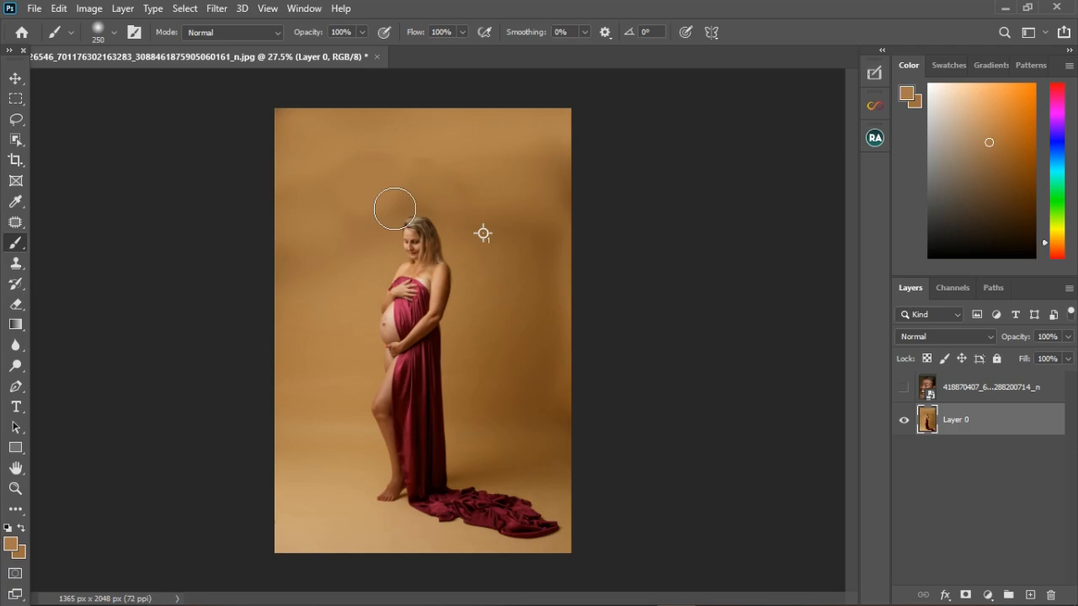
- Sample lighter backdrop tones and paint them over the dark areas right of the woman's head up to the photo's right edge
{"action": "left_click", "coordinate": [490, 199], "text": "alt"}
{"action": "left_click", "coordinate": [510, 148], "text": "alt"}
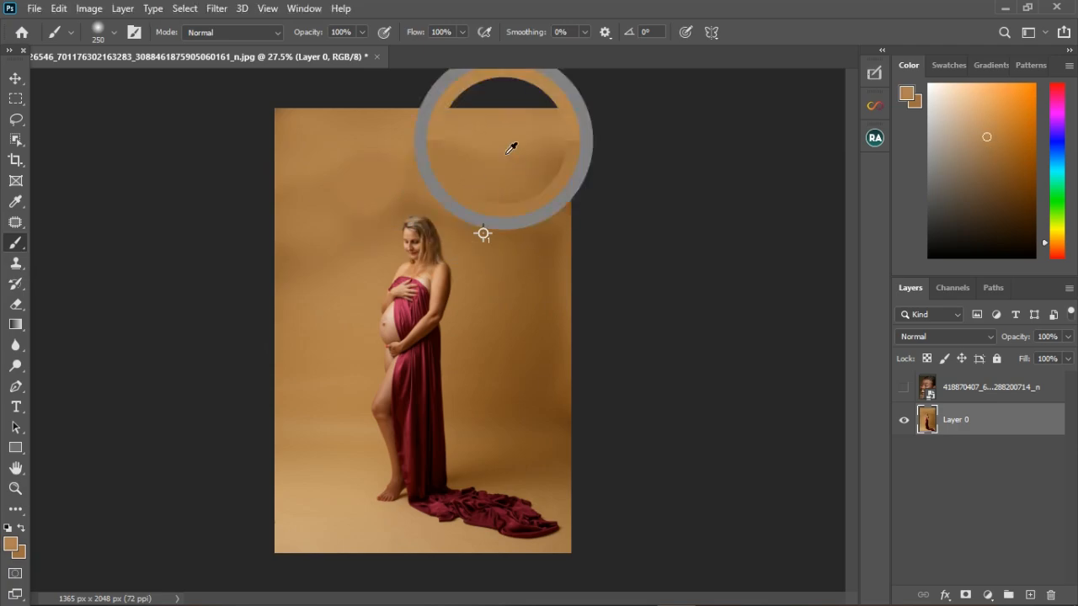
{"action": "mouse_move", "coordinate": [511, 185]}
{"action": "left_mouse_down"}
{"action": "mouse_move", "coordinate": [532, 226]}
{"action": "mouse_move", "coordinate": [526, 269]}
{"action": "mouse_move", "coordinate": [568, 243]}
{"action": "left_mouse_up"}
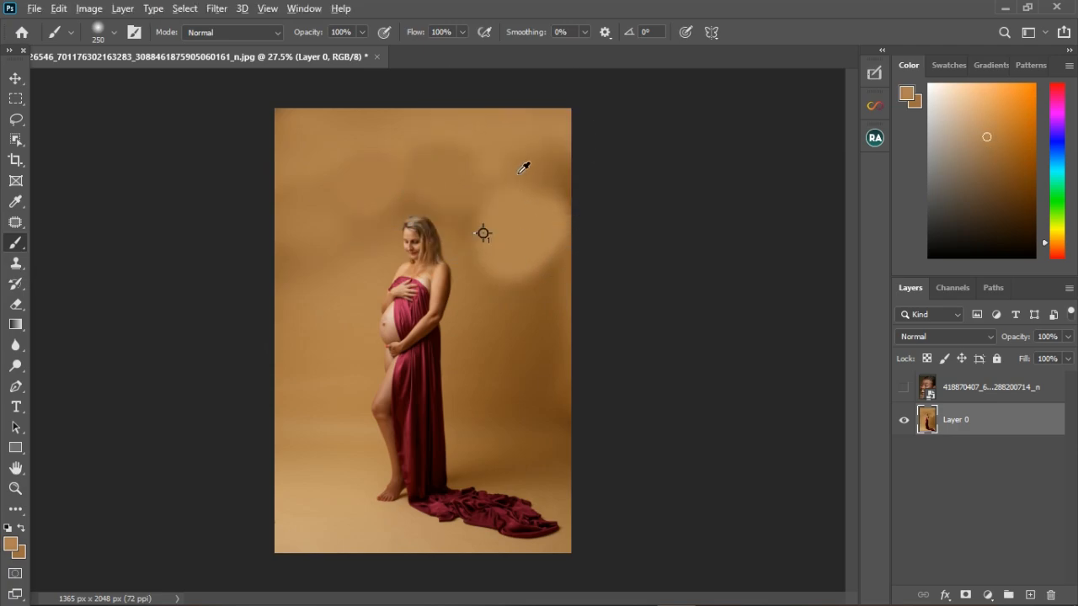
{"action": "left_click", "coordinate": [507, 149], "text": "alt"}
{"action": "left_click_drag", "start_coordinate": [543, 169], "coordinate": [595, 205]}
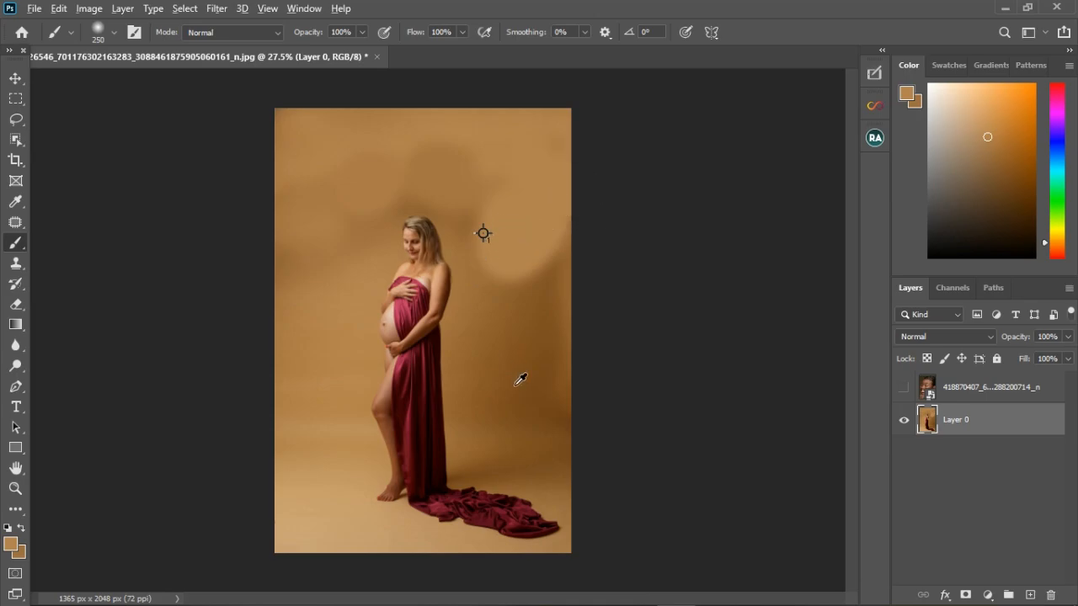
- Try painting a sampled darker brown over the light patch right of the woman's head at full opacity, and undo it
{"action": "left_click", "coordinate": [558, 303], "text": "alt"}
{"action": "left_click_drag", "start_coordinate": [530, 258], "coordinate": [511, 256]}
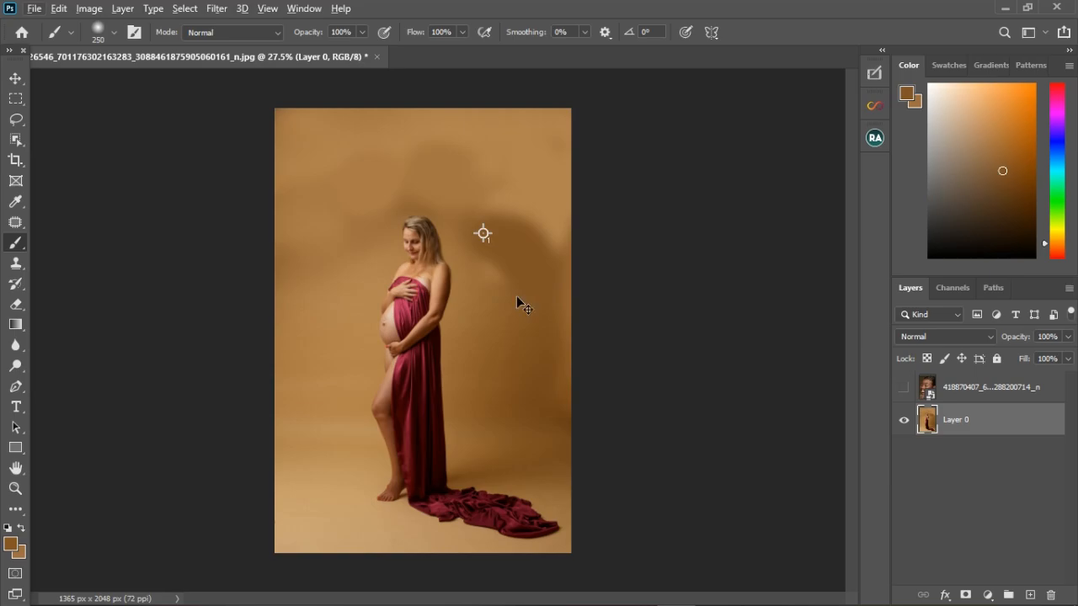
{"action": "key", "text": "ctrl+z"}
{"action": "key", "text": "ctrl+z"}
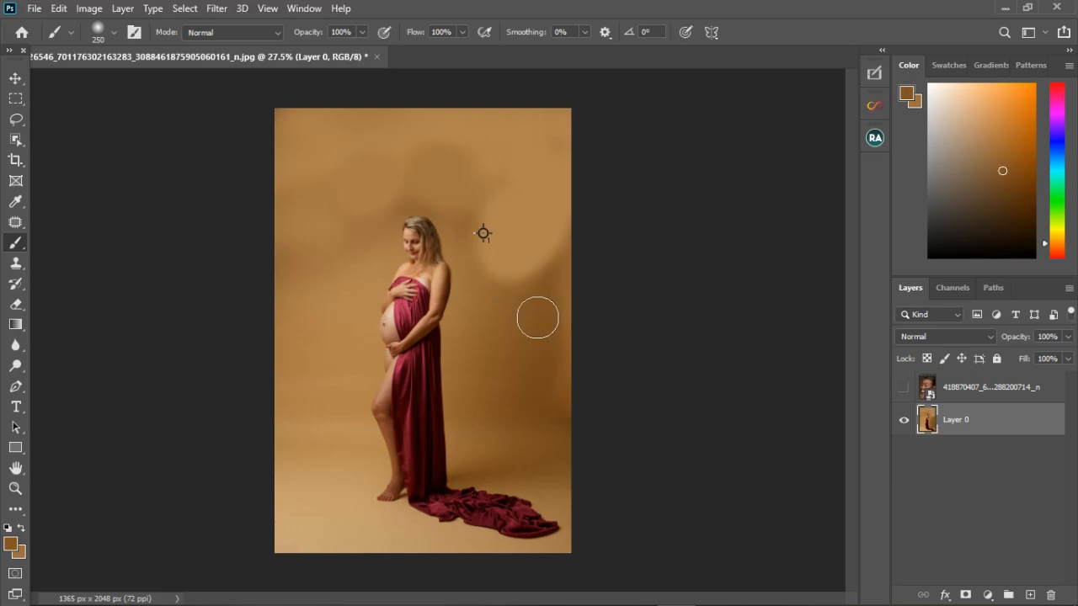
- Lower the brush opacity to 47% and paint the darker brown softly over the light patch right of the woman's head
{"action": "left_click", "coordinate": [362, 32]}
{"action": "left_click_drag", "start_coordinate": [340, 49], "coordinate": [323, 48]}
{"action": "left_click_drag", "start_coordinate": [561, 291], "coordinate": [518, 252]}
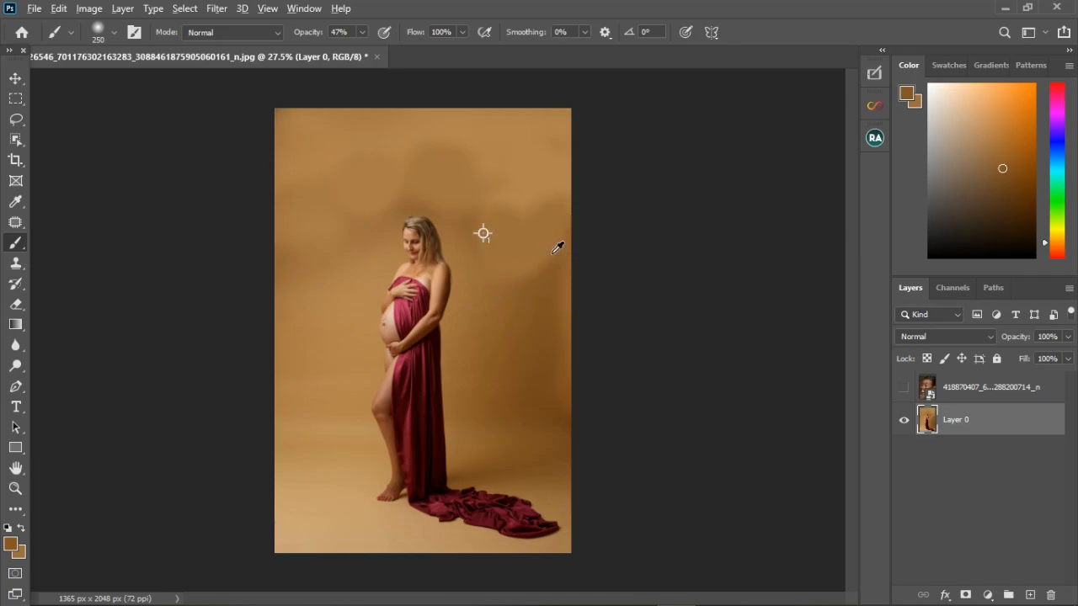
{"action": "mouse_move", "coordinate": [539, 212]}
{"action": "left_mouse_down"}
{"action": "mouse_move", "coordinate": [529, 197]}
{"action": "mouse_move", "coordinate": [493, 204]}
{"action": "left_mouse_up"}
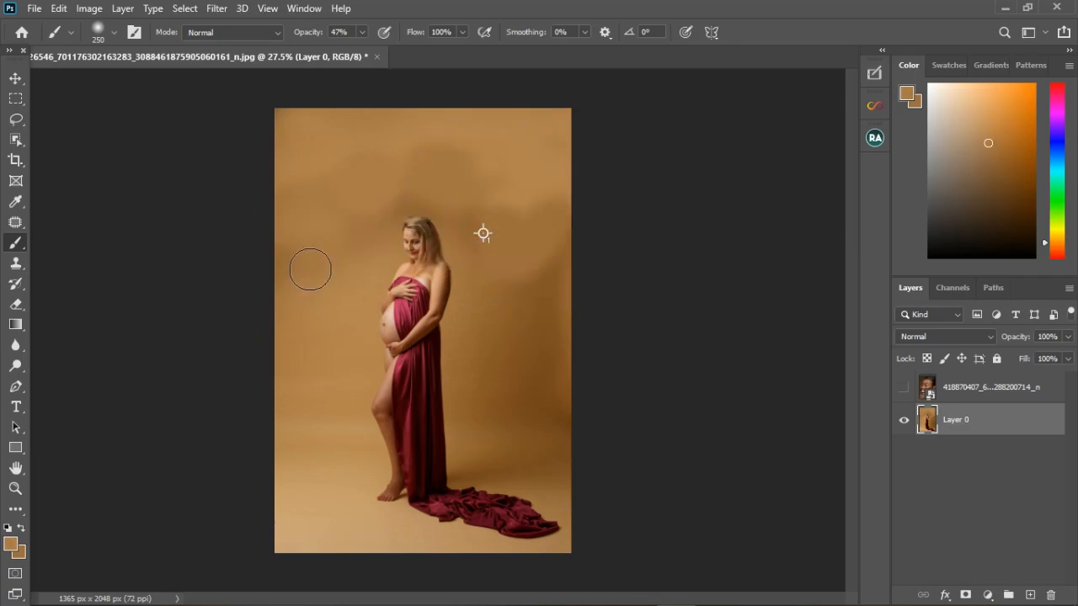
- Blend the painted patches around and above the woman's head into the backdrop with the Mixer Brush
{"action": "right_click", "coordinate": [20, 250]}
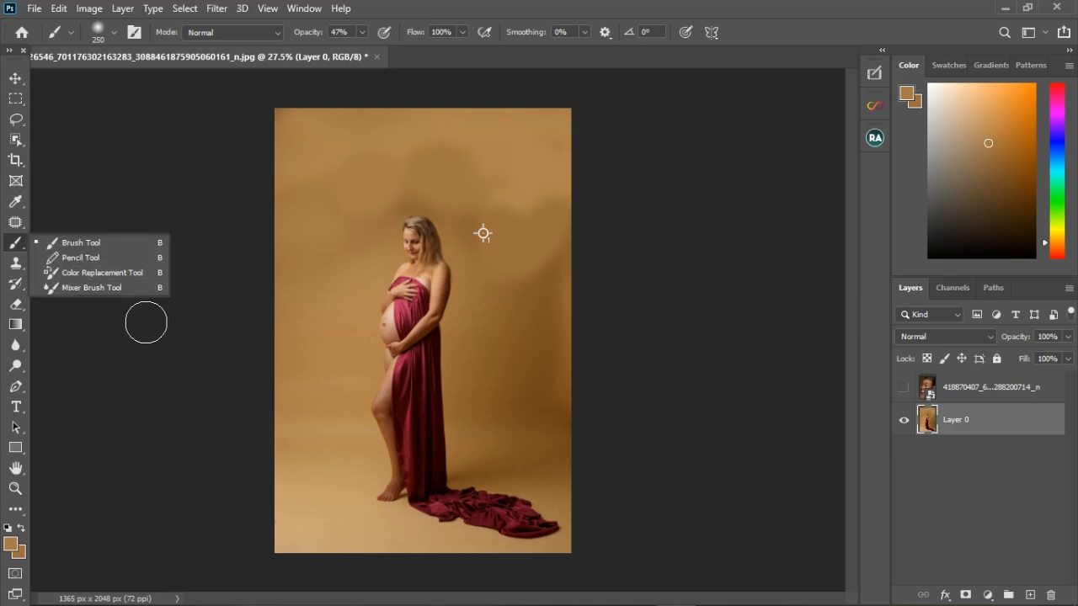
{"action": "left_click", "coordinate": [135, 291]}
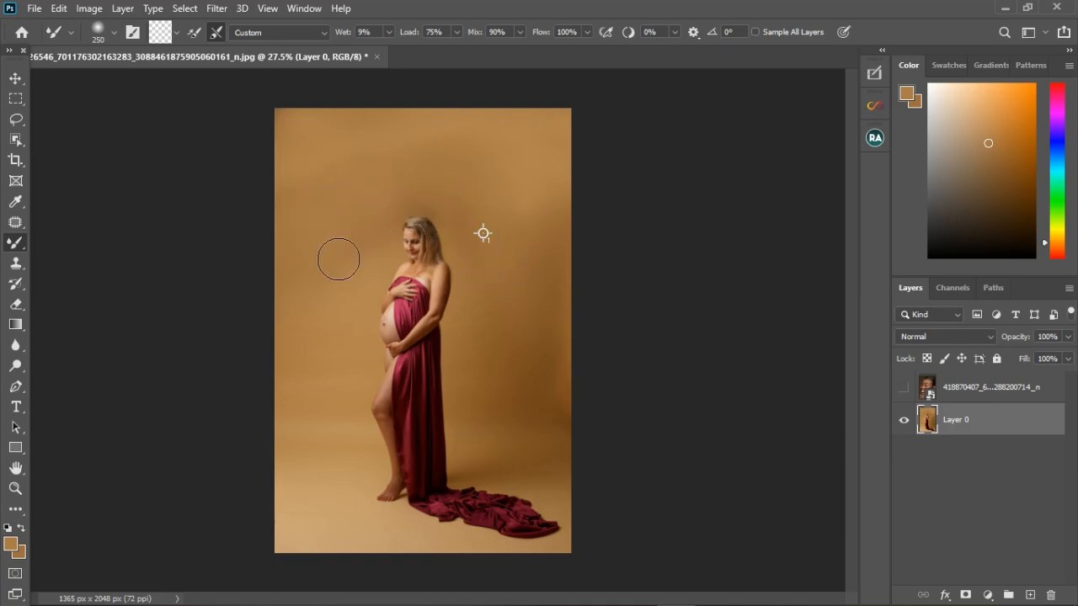
{"action": "scroll", "coordinate": [362, 255], "scroll_direction": "down", "scroll_amount": 2}
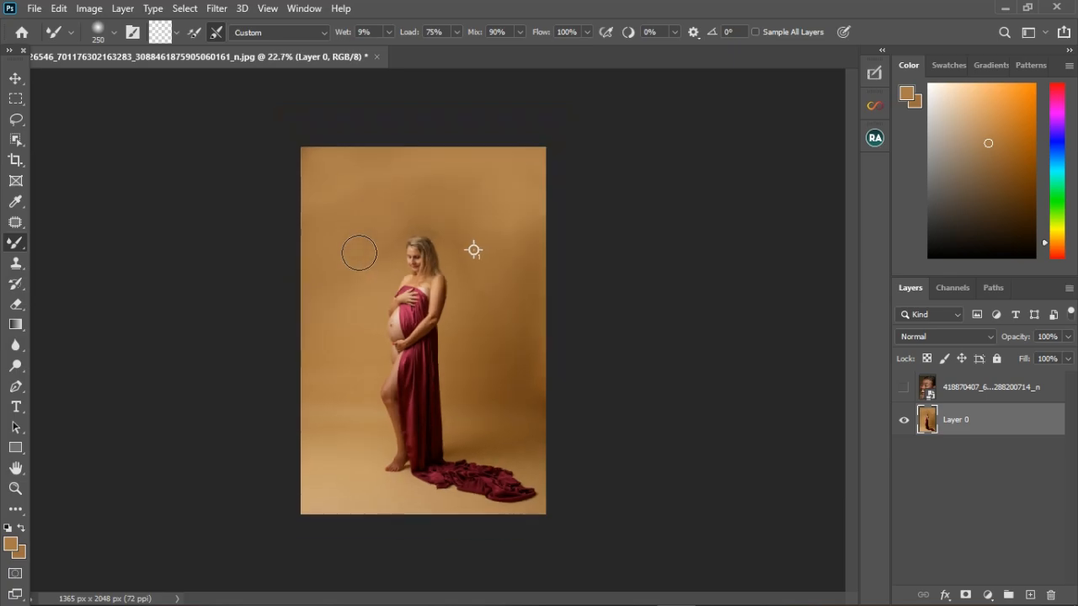
{"action": "scroll", "coordinate": [359, 258], "scroll_direction": "up", "scroll_amount": 2}
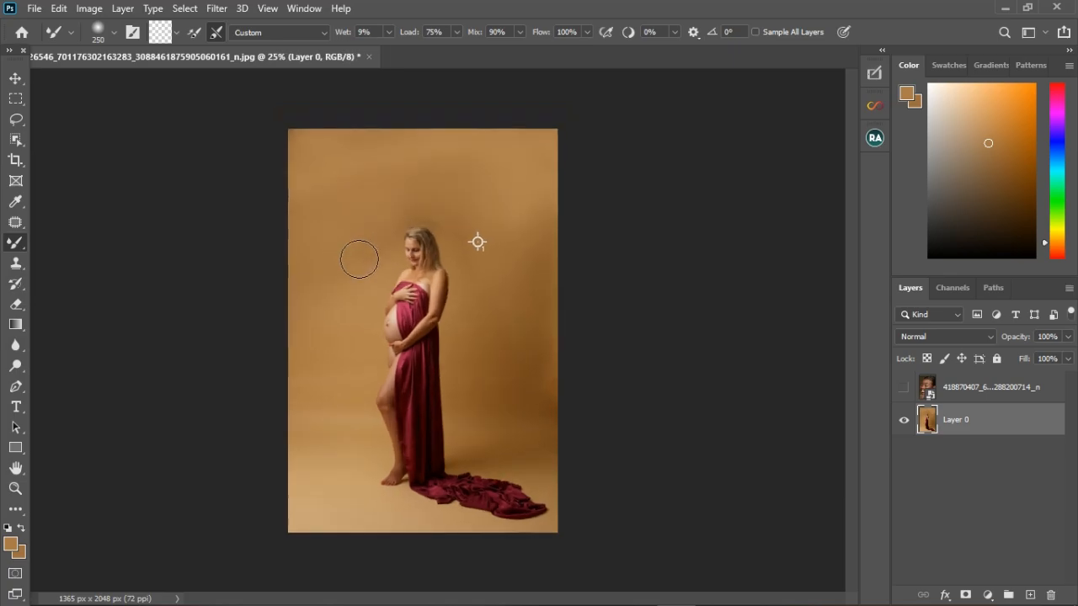
{"action": "left_click", "coordinate": [15, 122]}
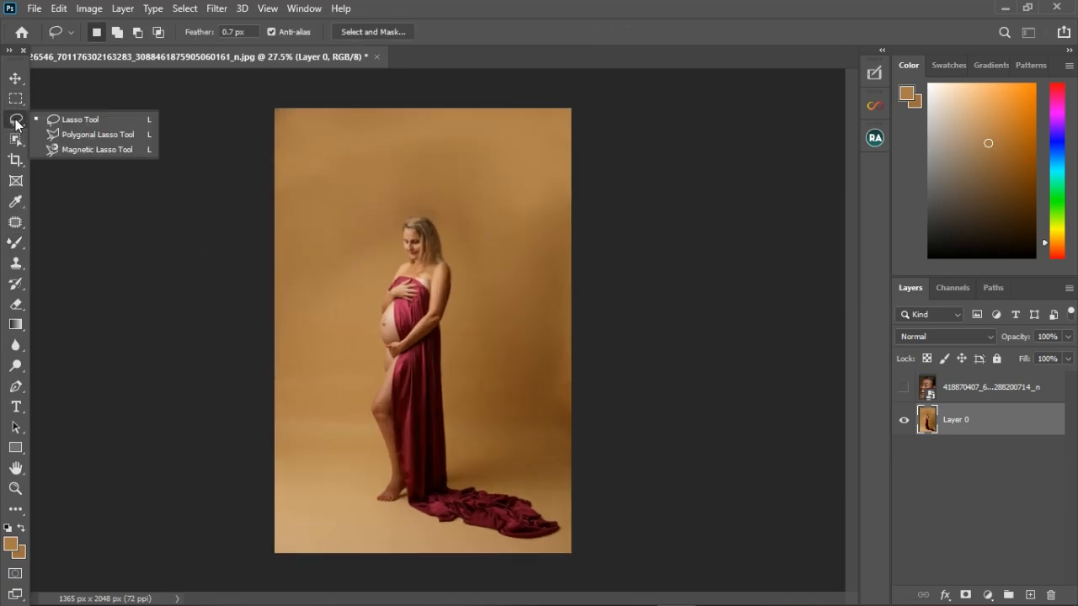
{"action": "left_click", "coordinate": [14, 140]}
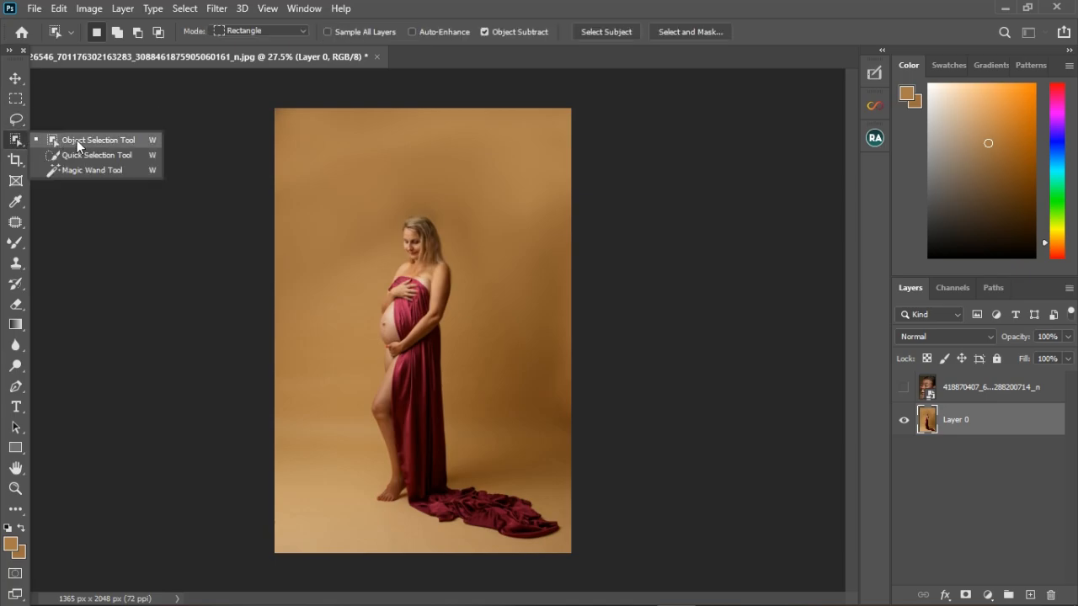
{"action": "left_click", "coordinate": [15, 163]}
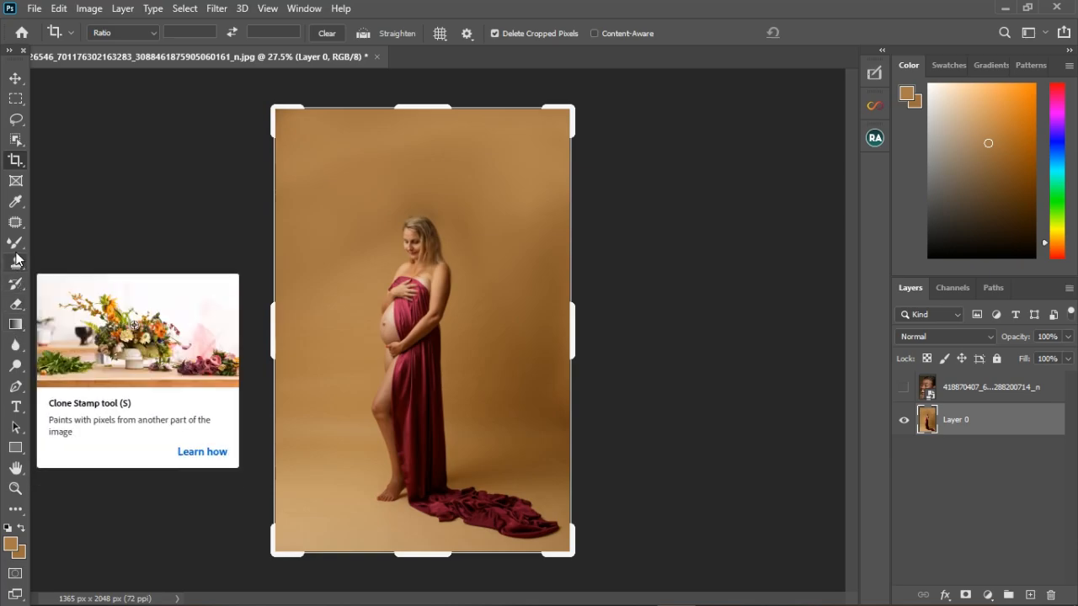
{"action": "left_click", "coordinate": [16, 223]}
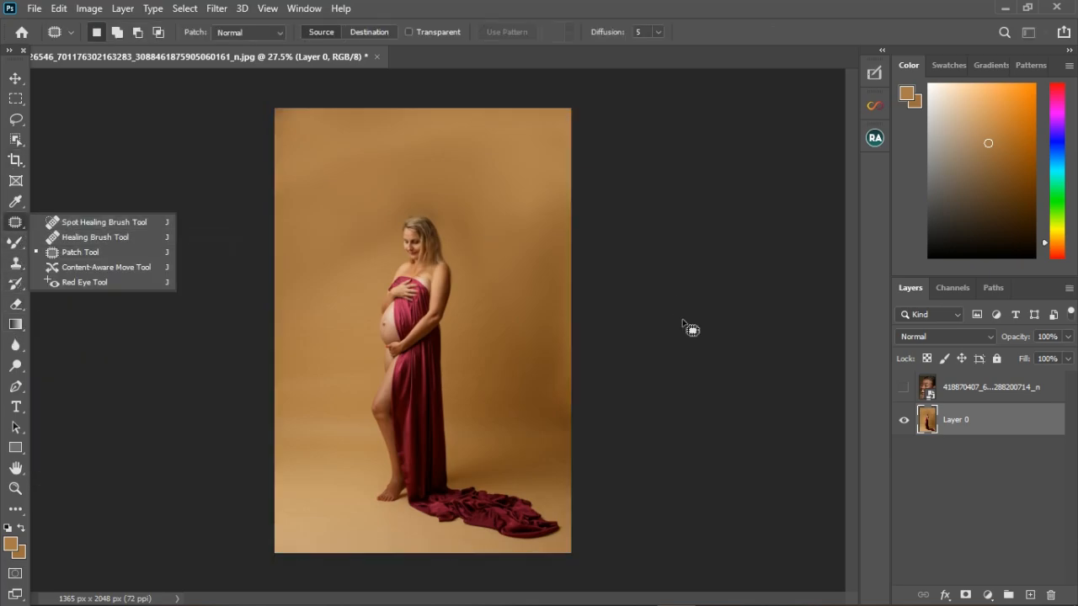
- Show the close-up portrait layer above Layer 0 and rasterize it for retouching
{"action": "left_click", "coordinate": [1006, 402]}
{"action": "left_click", "coordinate": [907, 393]}
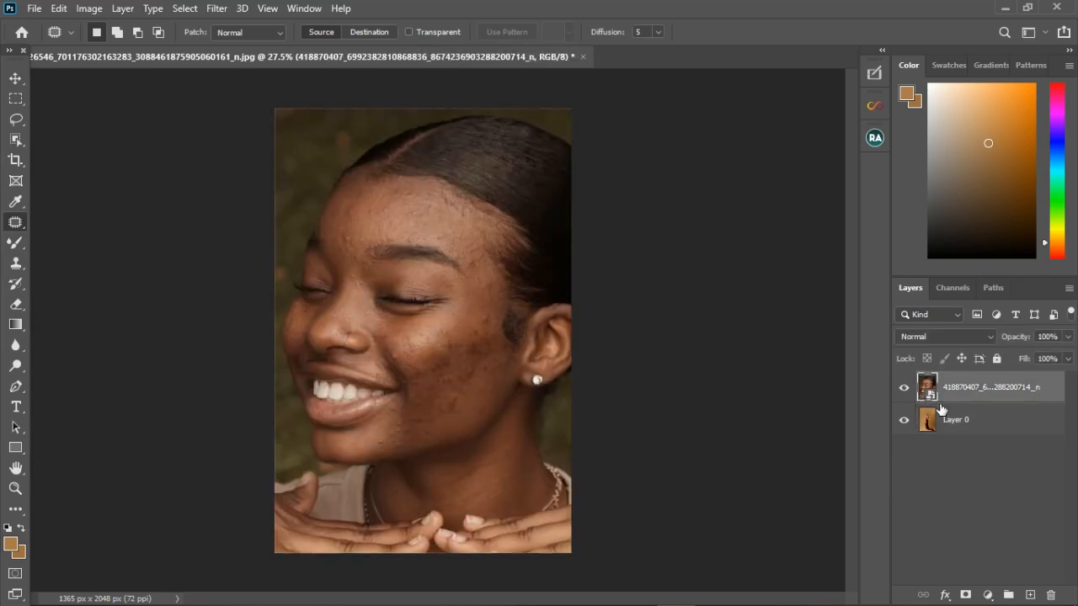
{"action": "right_click", "coordinate": [958, 385]}
{"action": "left_click", "coordinate": [841, 304]}
{"action": "scroll", "coordinate": [442, 339], "scroll_direction": "up", "scroll_amount": 3}
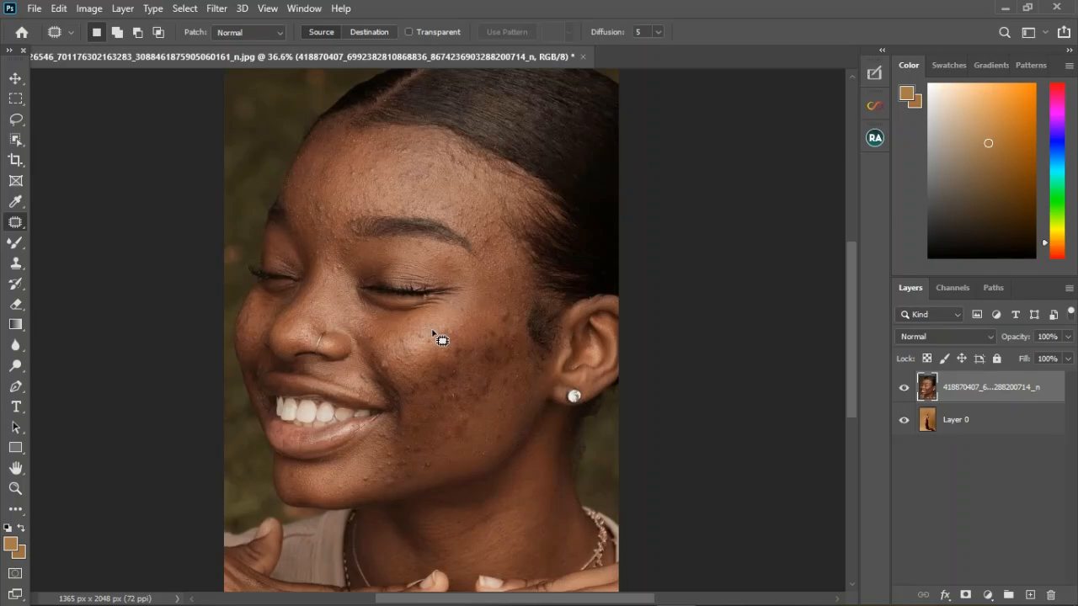
{"action": "scroll", "coordinate": [442, 339], "scroll_direction": "down", "scroll_amount": 1}
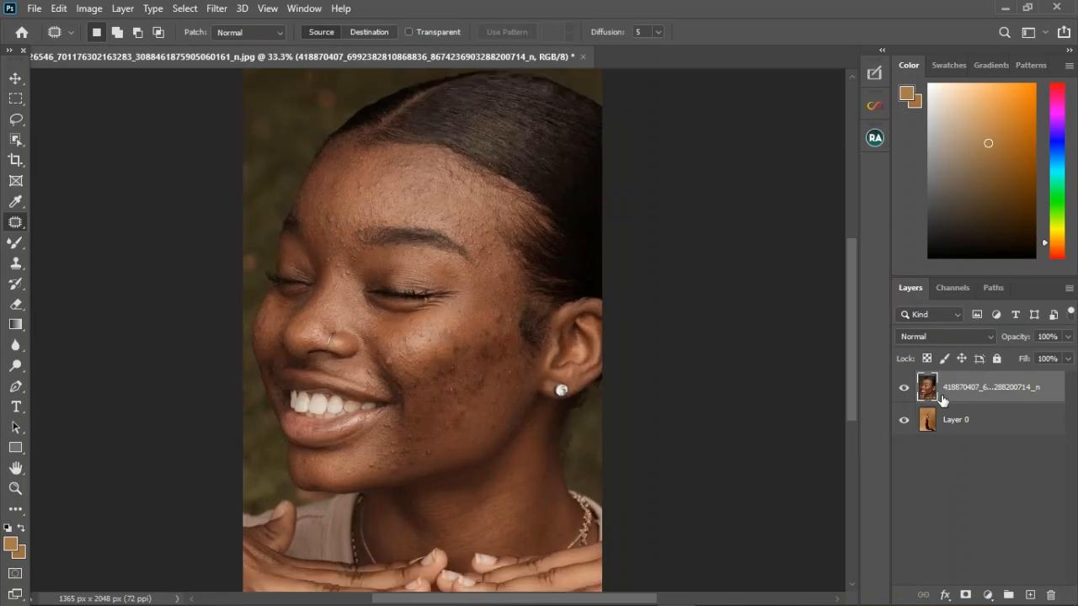
{"action": "scroll", "coordinate": [373, 160], "scroll_direction": "up", "scroll_amount": 2}
{"action": "scroll", "coordinate": [371, 160], "scroll_direction": "down", "scroll_amount": 1}
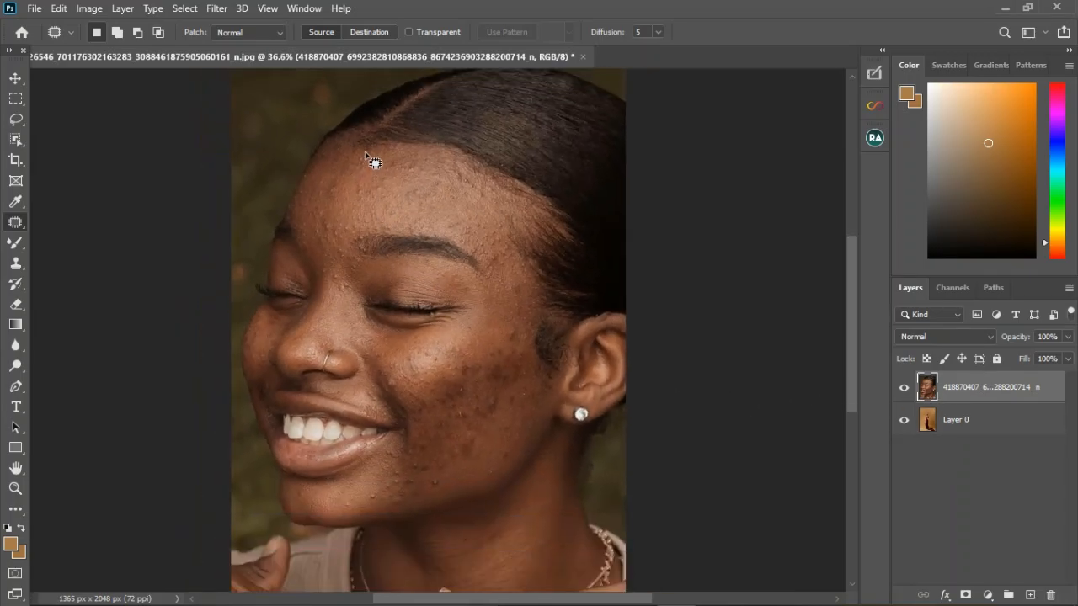
- Remove blemishes on the chin and lower cheek of the portrait with the Spot Healing Brush at 30 px
{"action": "right_click", "coordinate": [15, 227]}
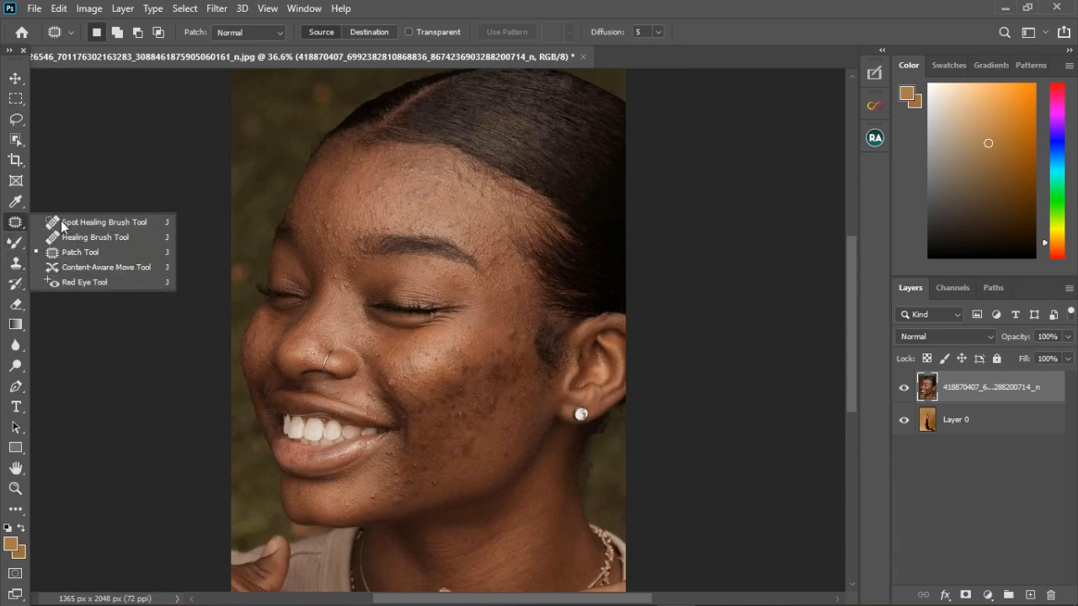
{"action": "left_click", "coordinate": [75, 223]}
{"action": "scroll", "coordinate": [358, 235], "scroll_direction": "up", "scroll_amount": 2}
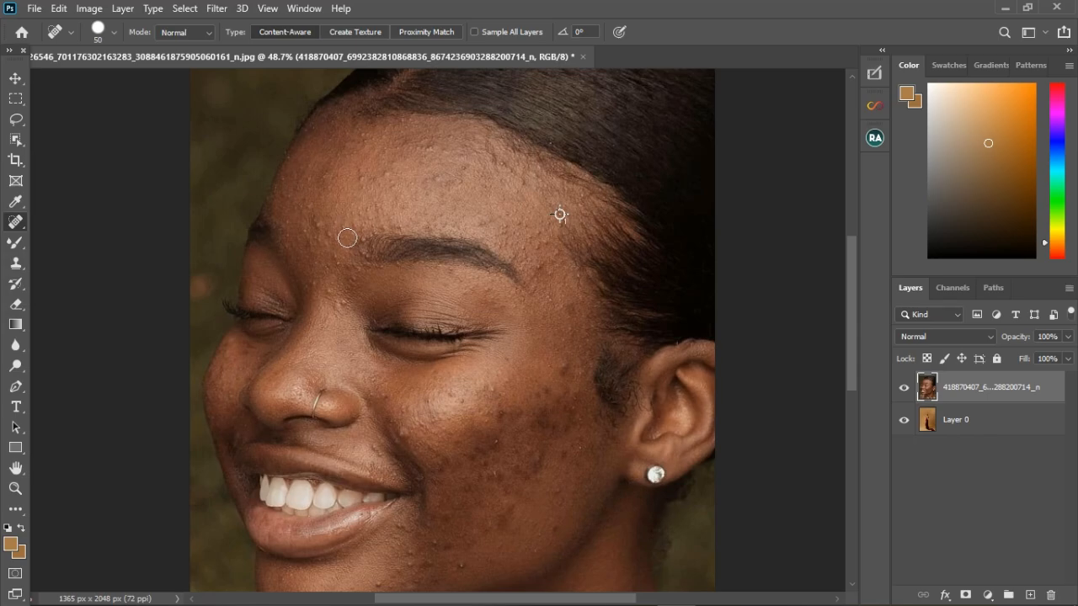
{"action": "scroll", "coordinate": [353, 243], "scroll_direction": "up", "scroll_amount": 3}
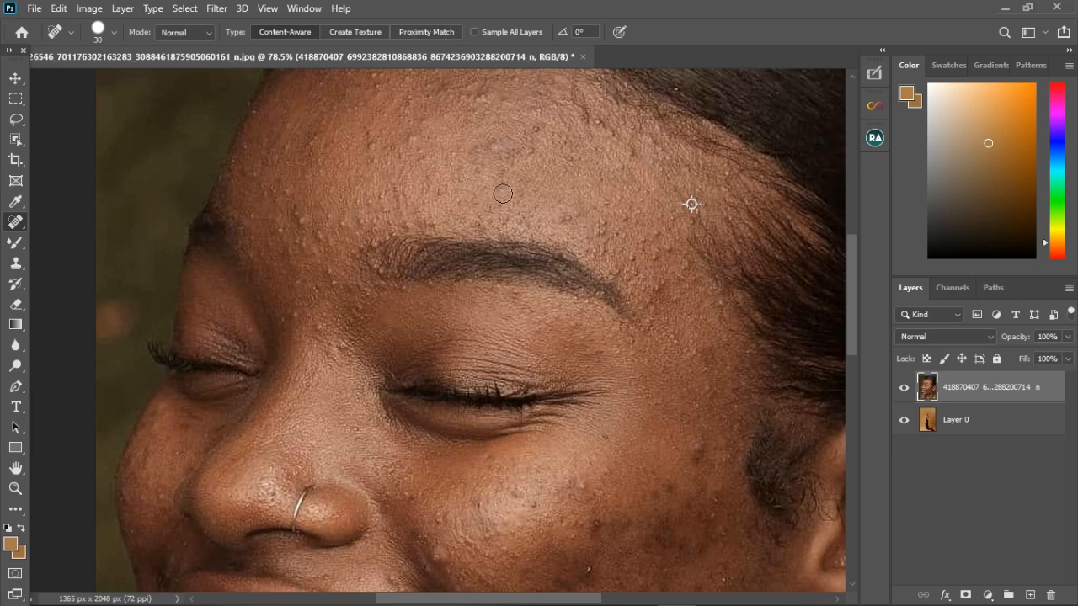
{"action": "scroll", "coordinate": [504, 192], "scroll_direction": "down", "scroll_amount": 5}
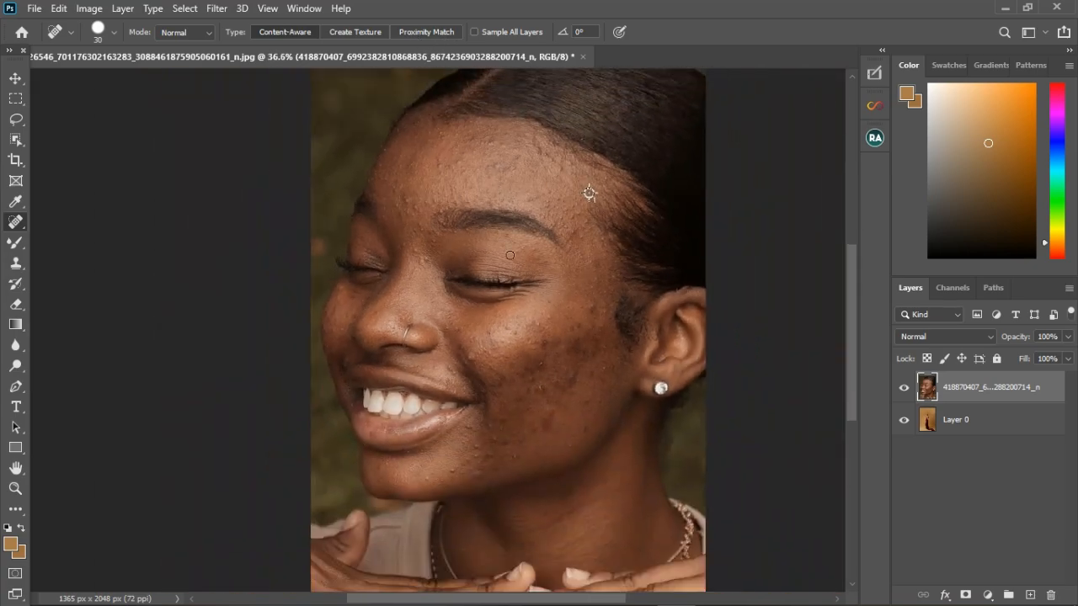
{"action": "scroll", "coordinate": [452, 484], "scroll_direction": "up", "scroll_amount": 6}
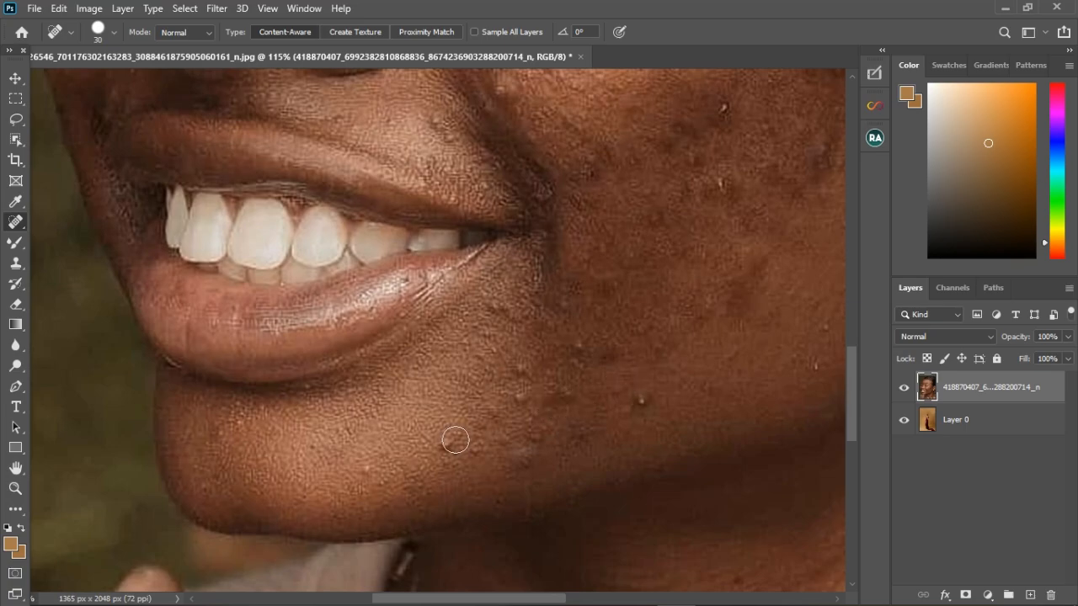
{"action": "right_click", "coordinate": [13, 224]}
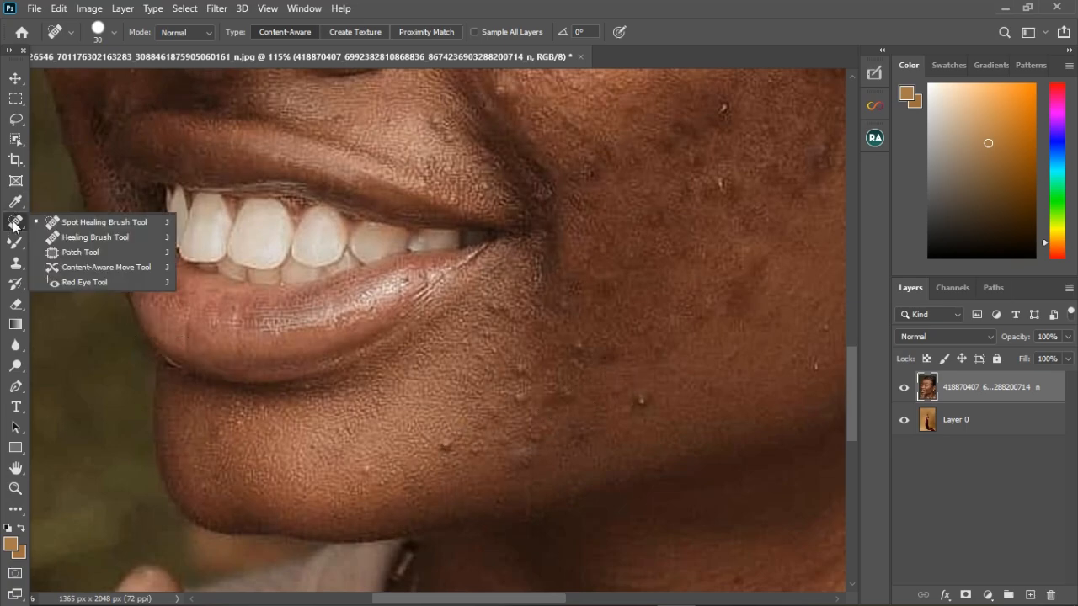
{"action": "left_click", "coordinate": [57, 224]}
{"action": "left_click", "coordinate": [443, 446]}
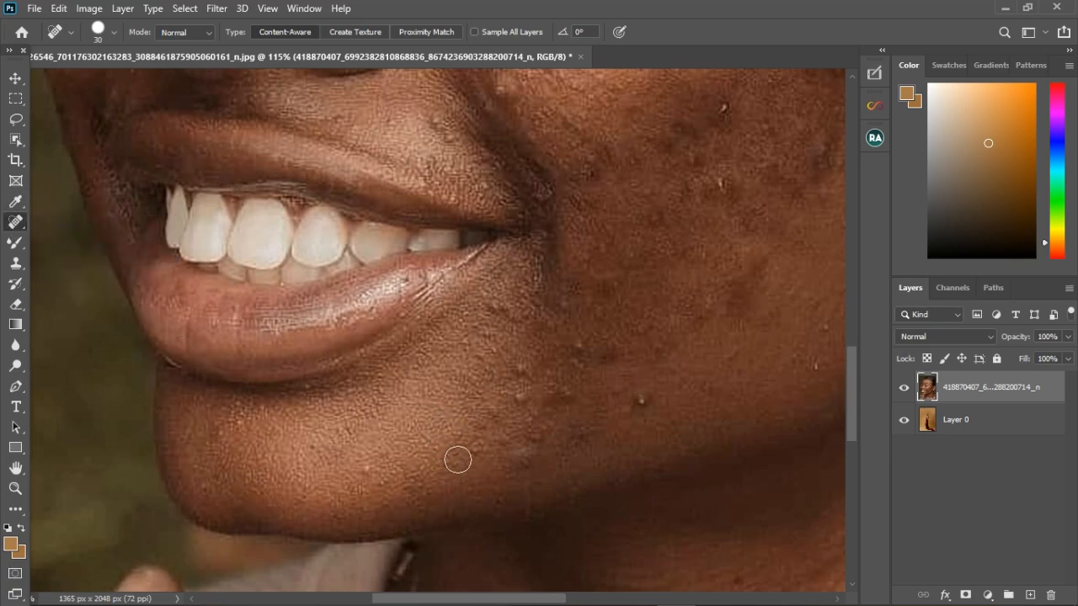
{"action": "left_click", "coordinate": [644, 402]}
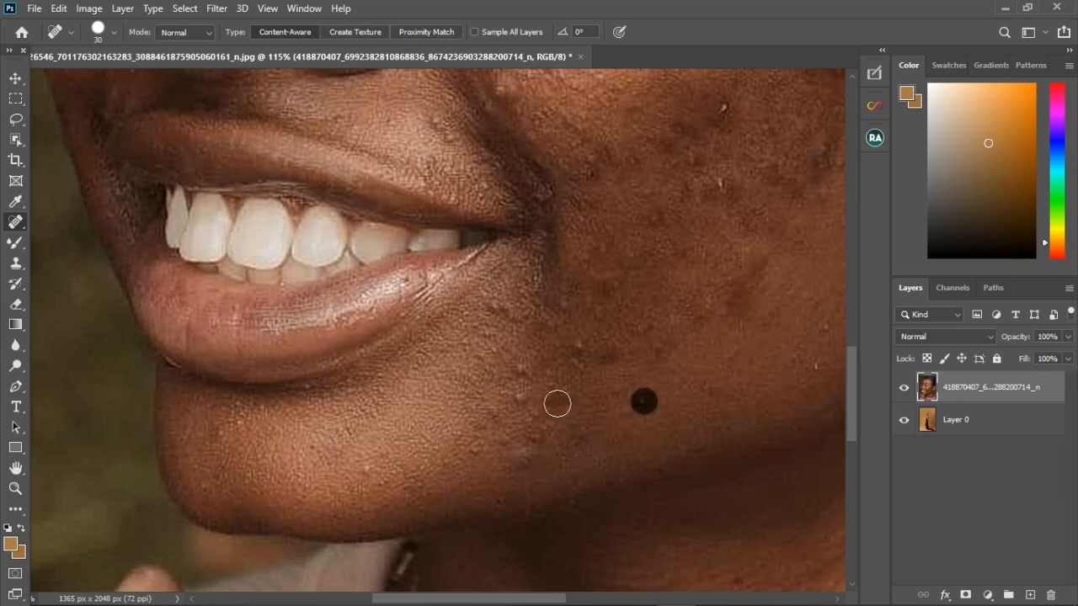
{"action": "left_click", "coordinate": [523, 368]}
{"action": "left_click", "coordinate": [523, 397]}
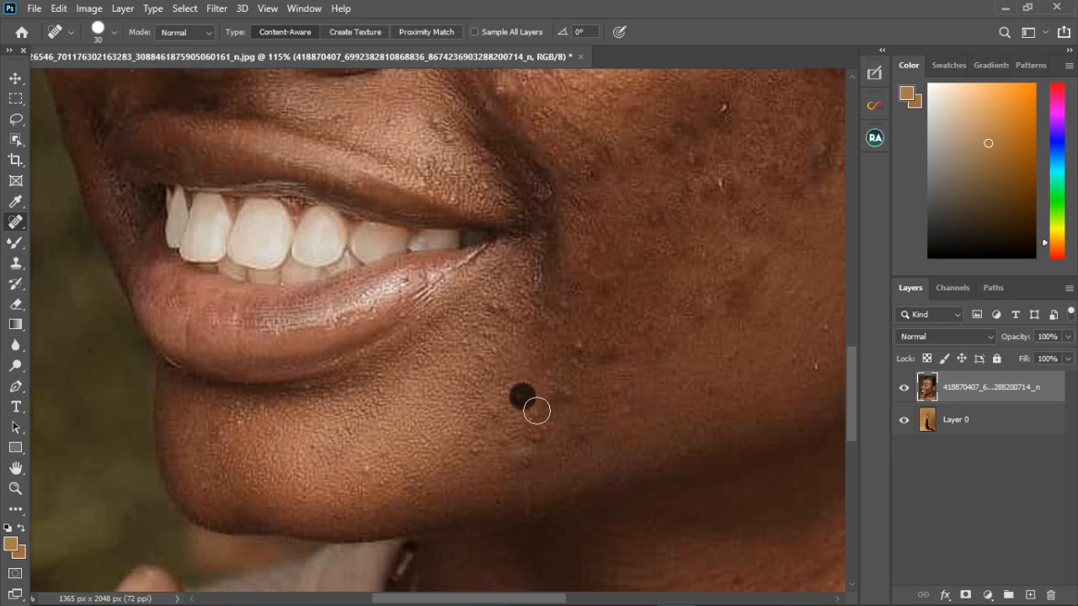
- Retouch the skin beside the mouth with the Healing Brush at 10 px, using a sampled source
{"action": "right_click", "coordinate": [24, 220]}
{"action": "left_click", "coordinate": [59, 238]}
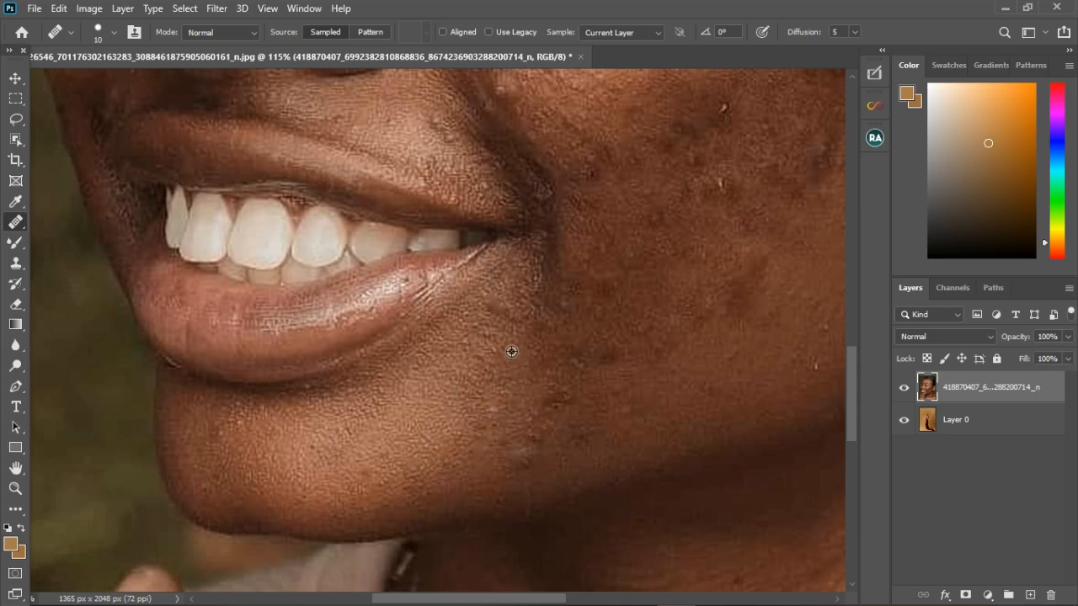
{"action": "right_click", "coordinate": [14, 222]}
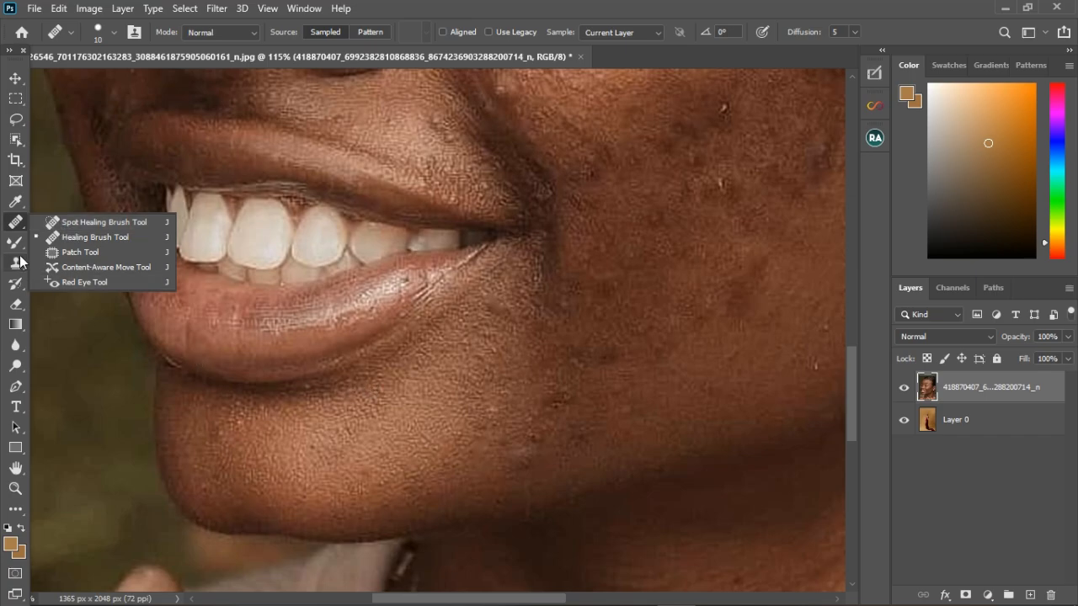
{"action": "left_click", "coordinate": [72, 239]}
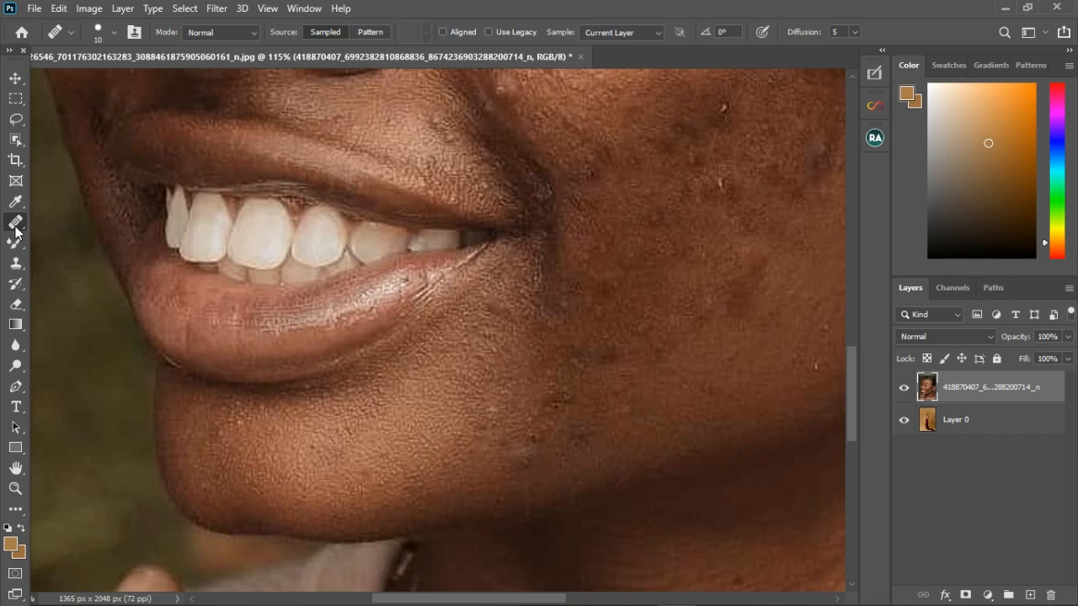
{"action": "scroll", "coordinate": [635, 291], "scroll_direction": "down", "scroll_amount": 5}
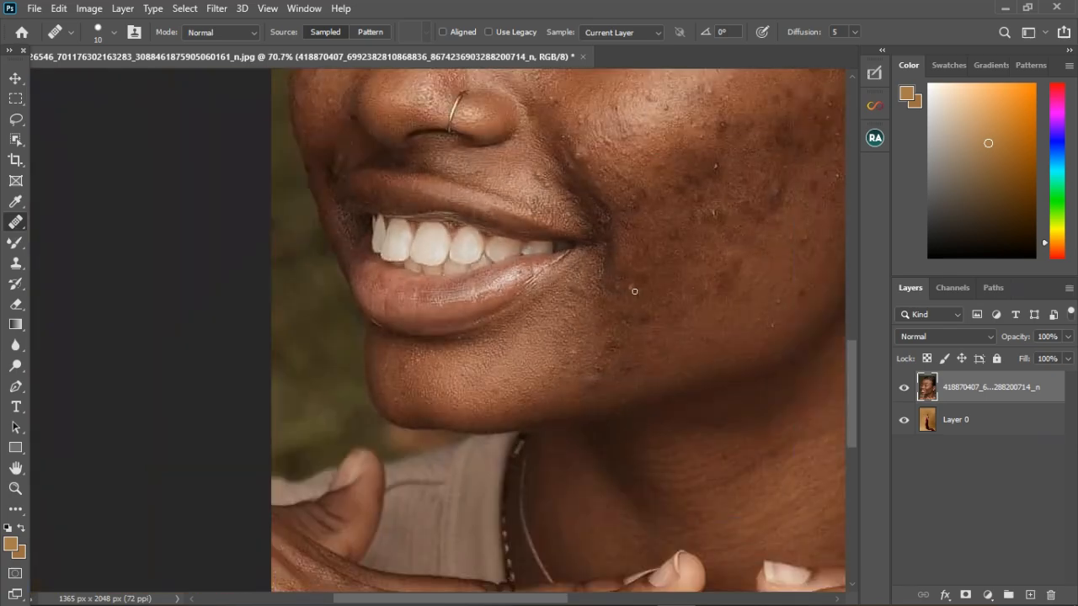
{"action": "scroll", "coordinate": [635, 292], "scroll_direction": "down", "scroll_amount": 3}
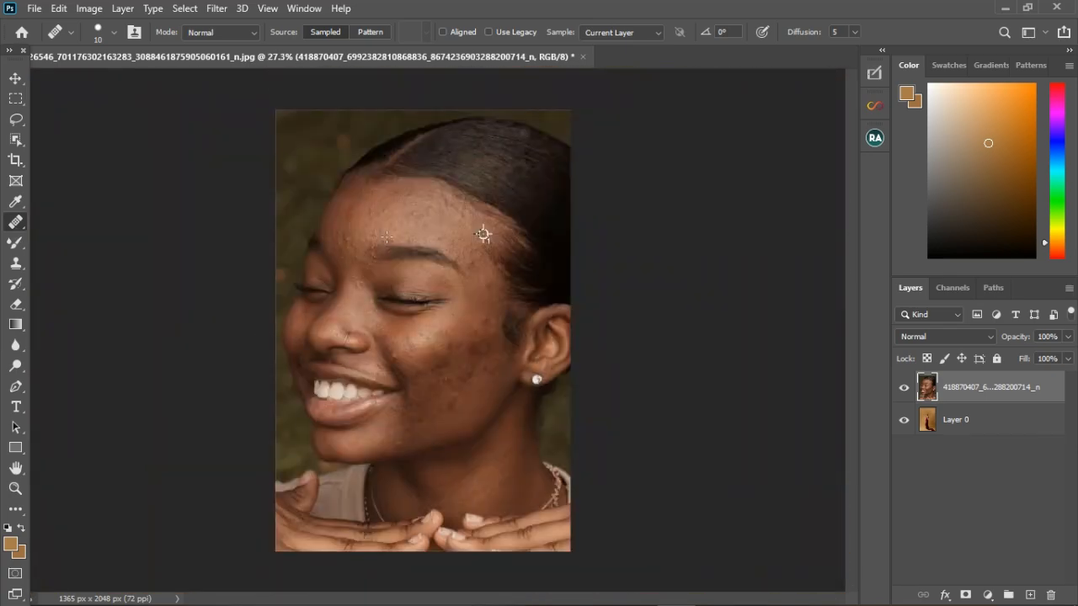